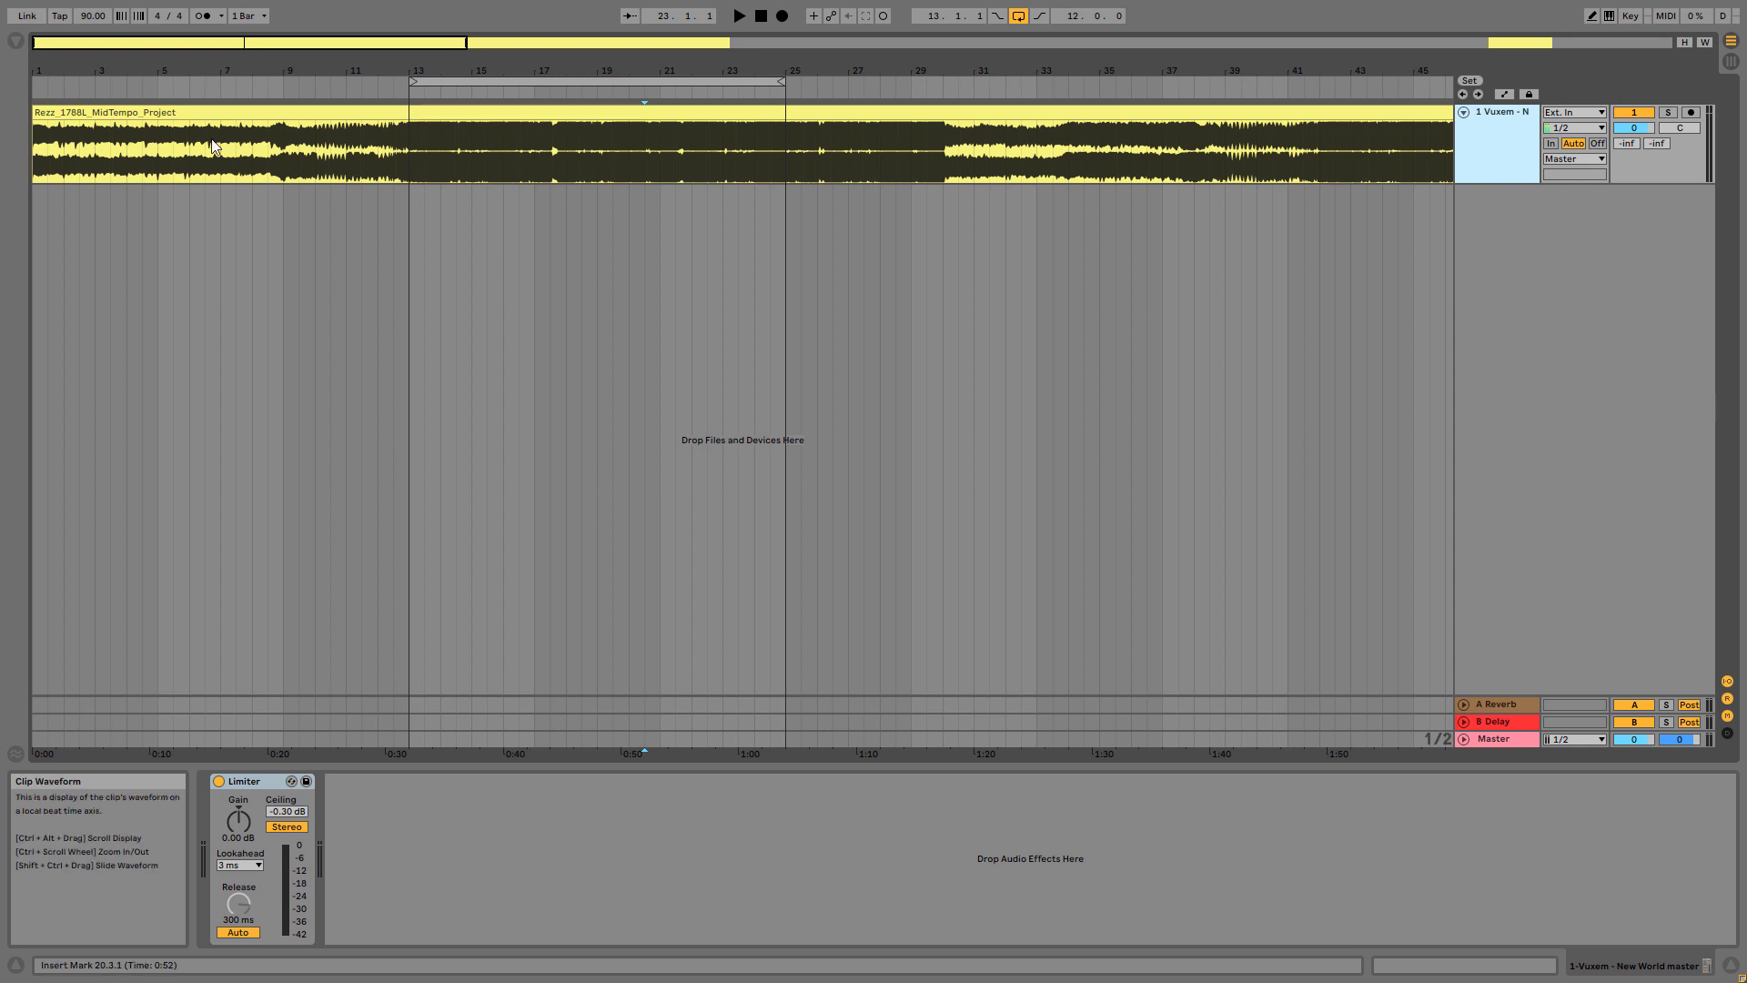
Load Stutter Edit on the Vuxem track, then hide the browser and close the plugin window
{"action": "left_click", "coordinate": [16, 41]}
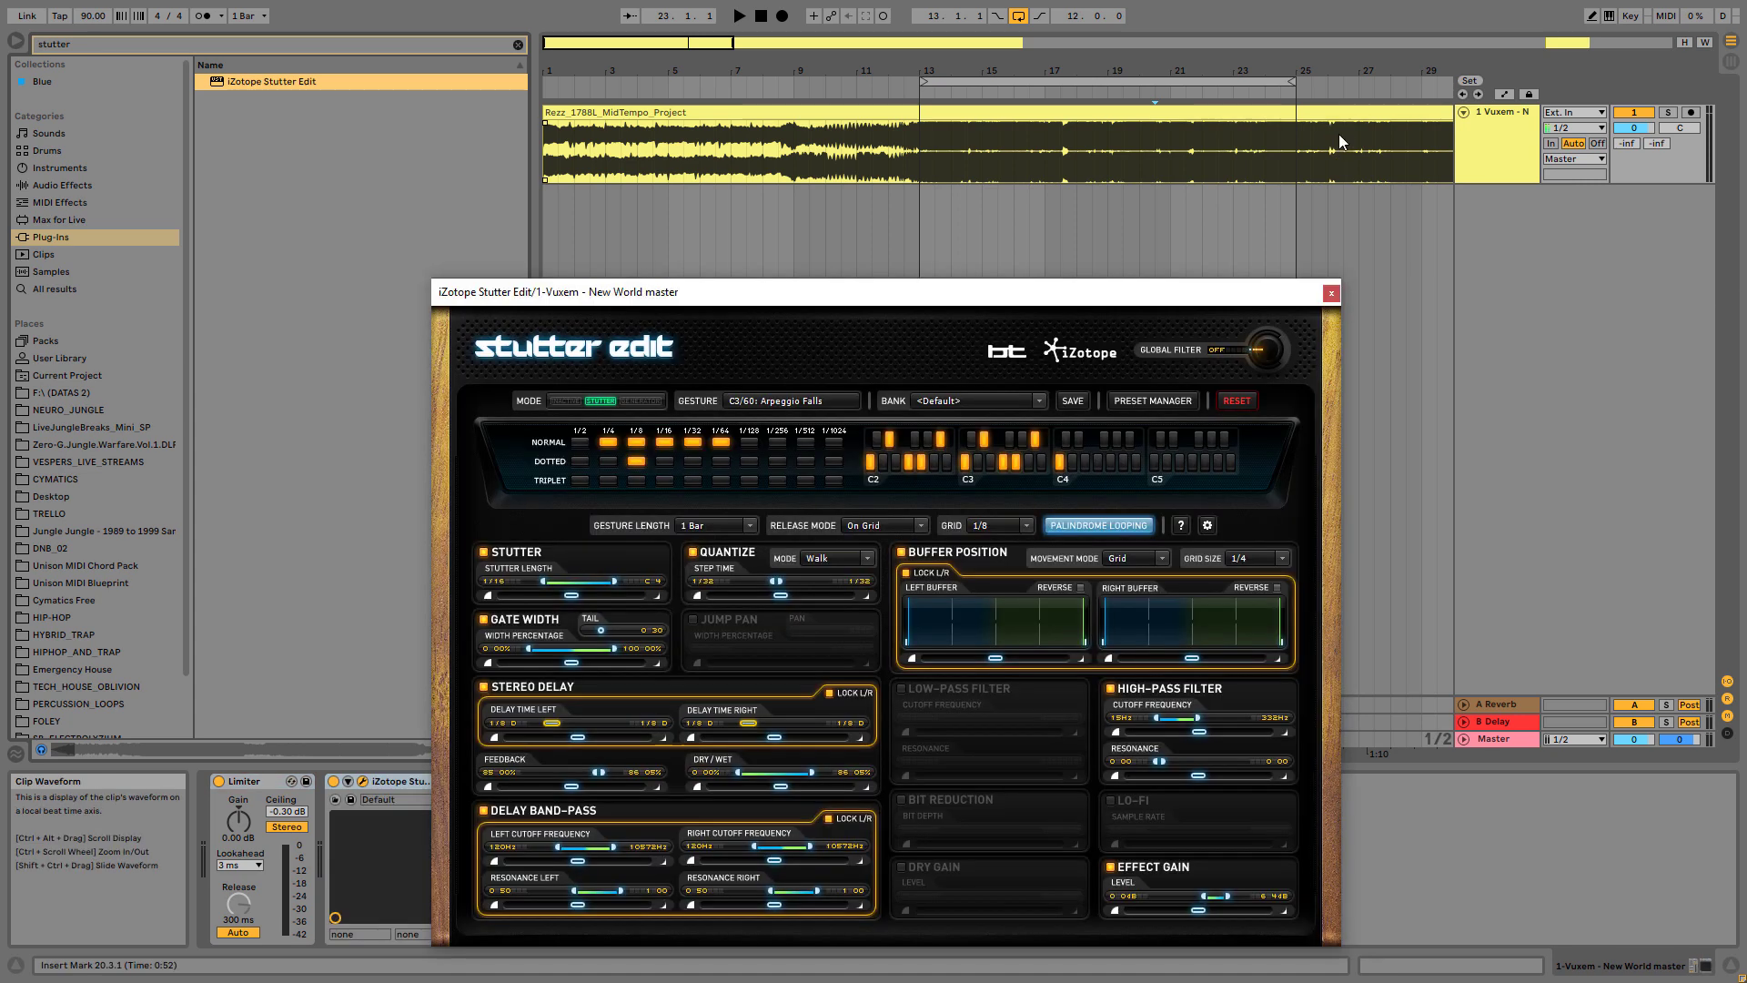
{"action": "left_click", "coordinate": [15, 41]}
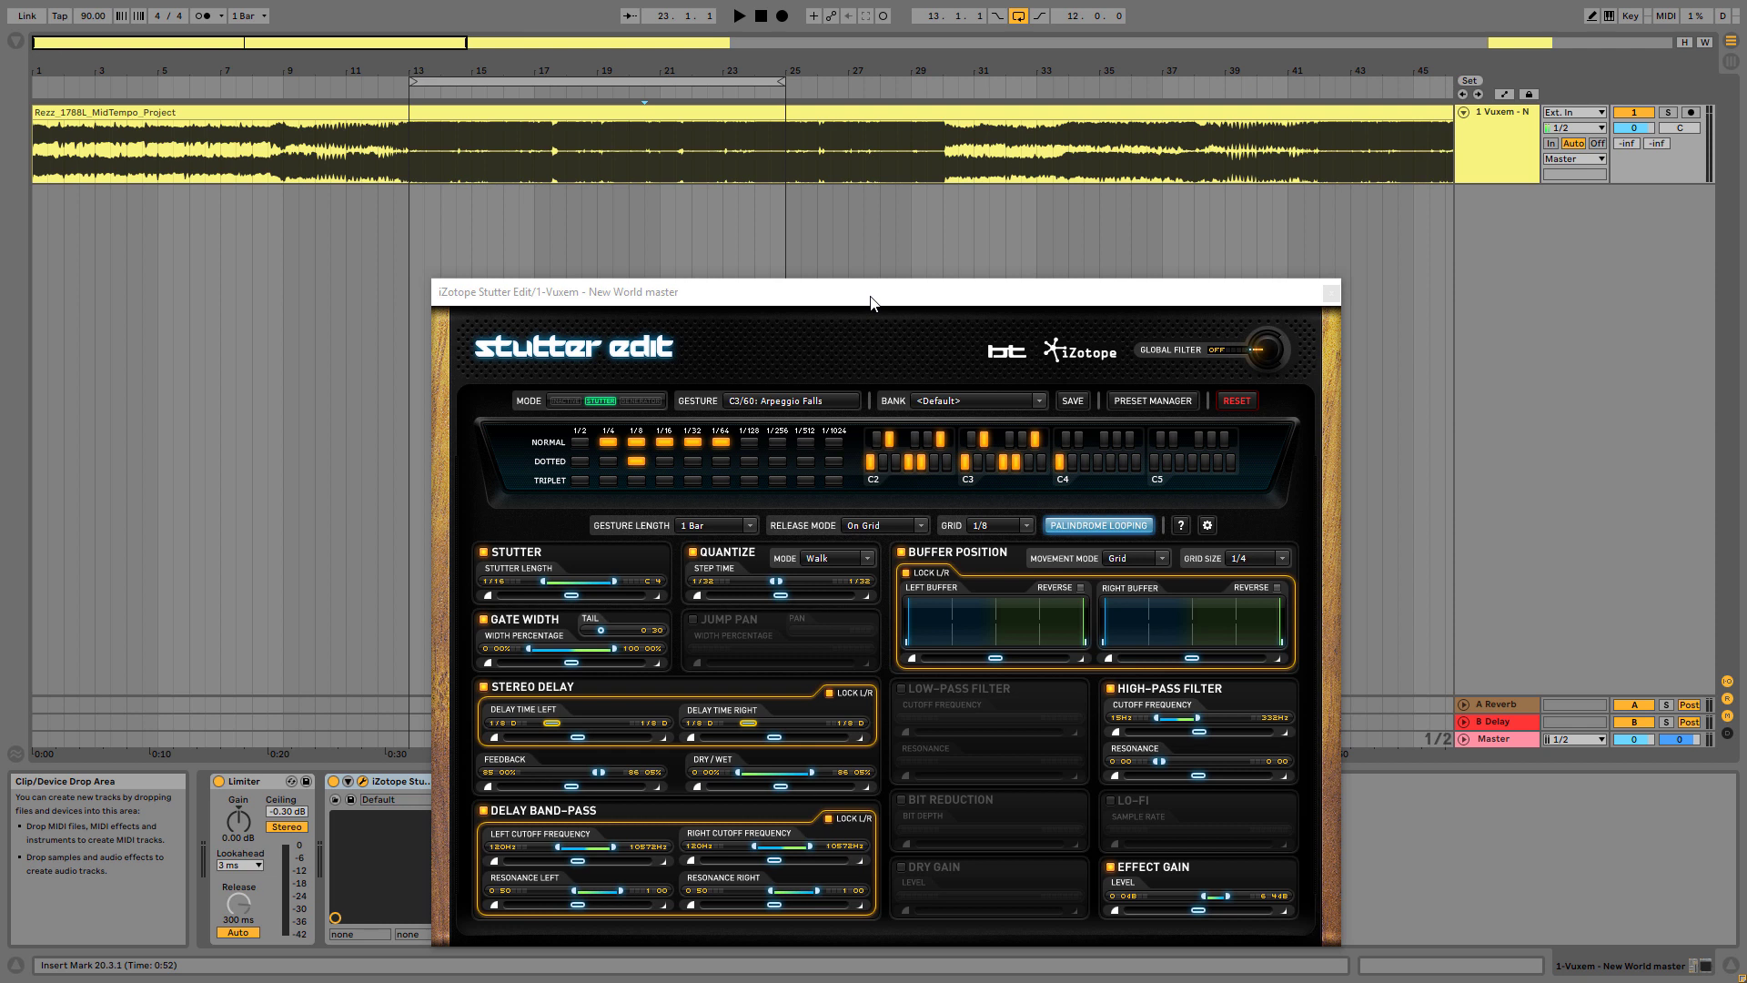
{"action": "left_click", "coordinate": [1505, 122]}
Add a MIDI track with output 1-Vuxem / 1-iZotope Stutter Edit and arm it
{"action": "key", "text": "ctrl+shift+t"}
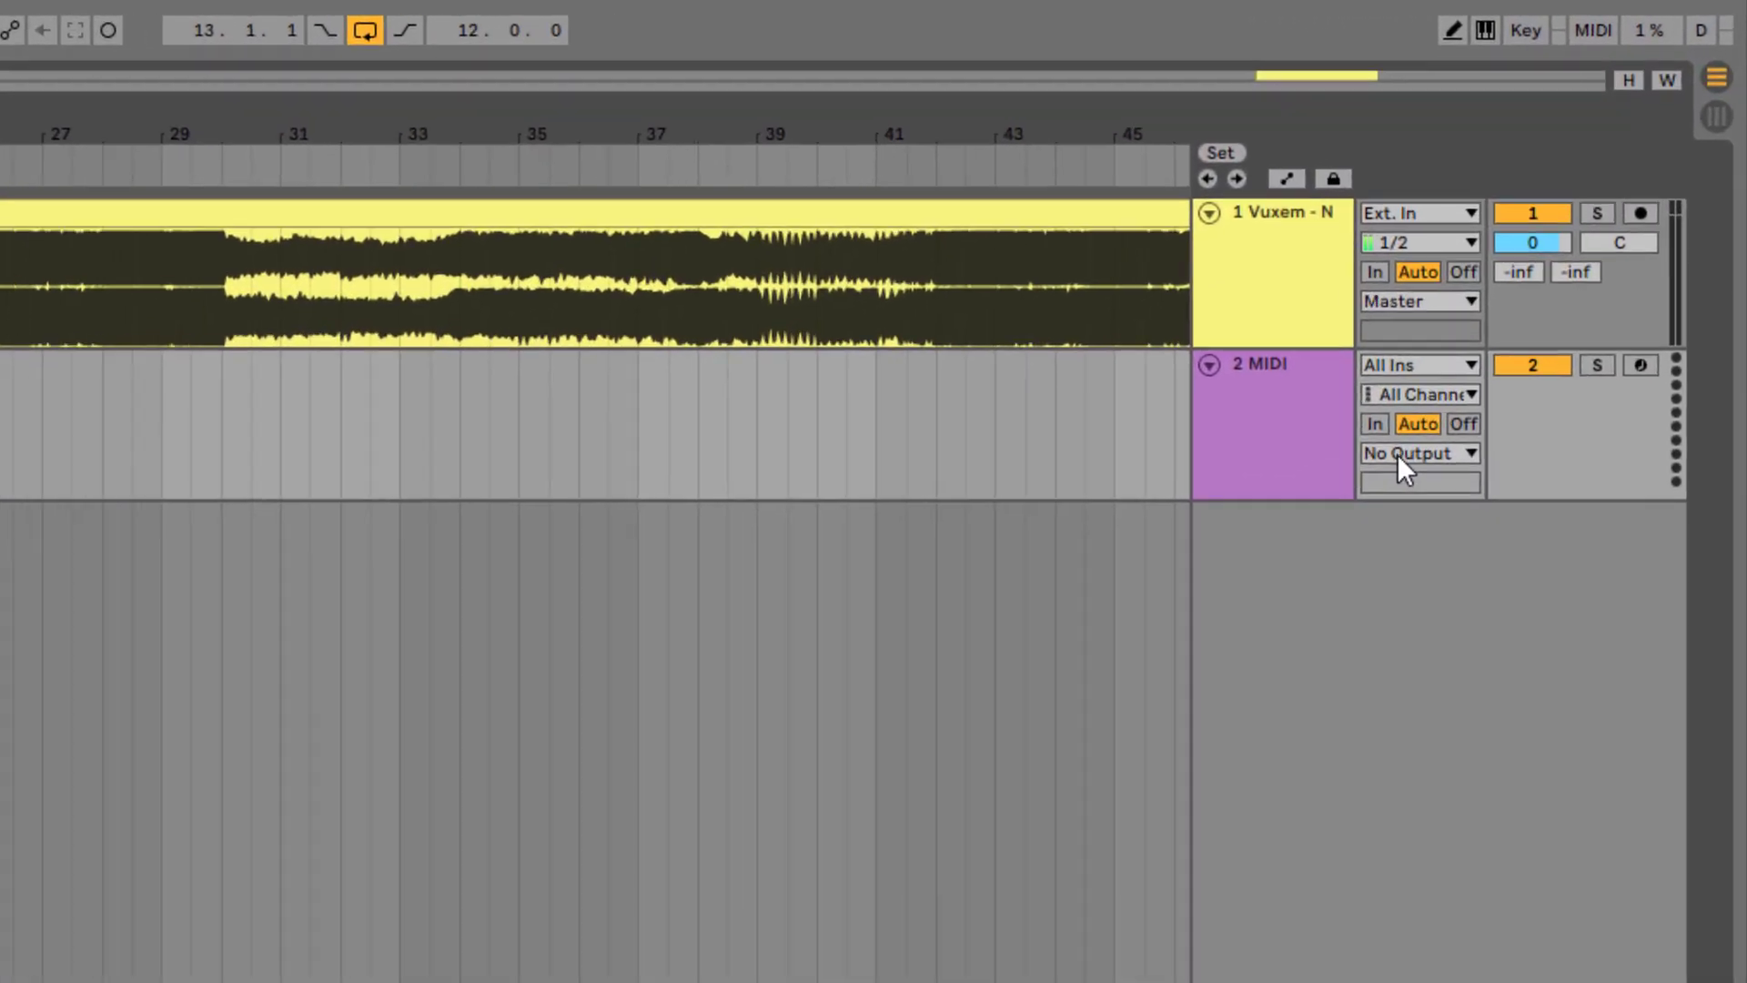
{"action": "left_click", "coordinate": [1478, 345]}
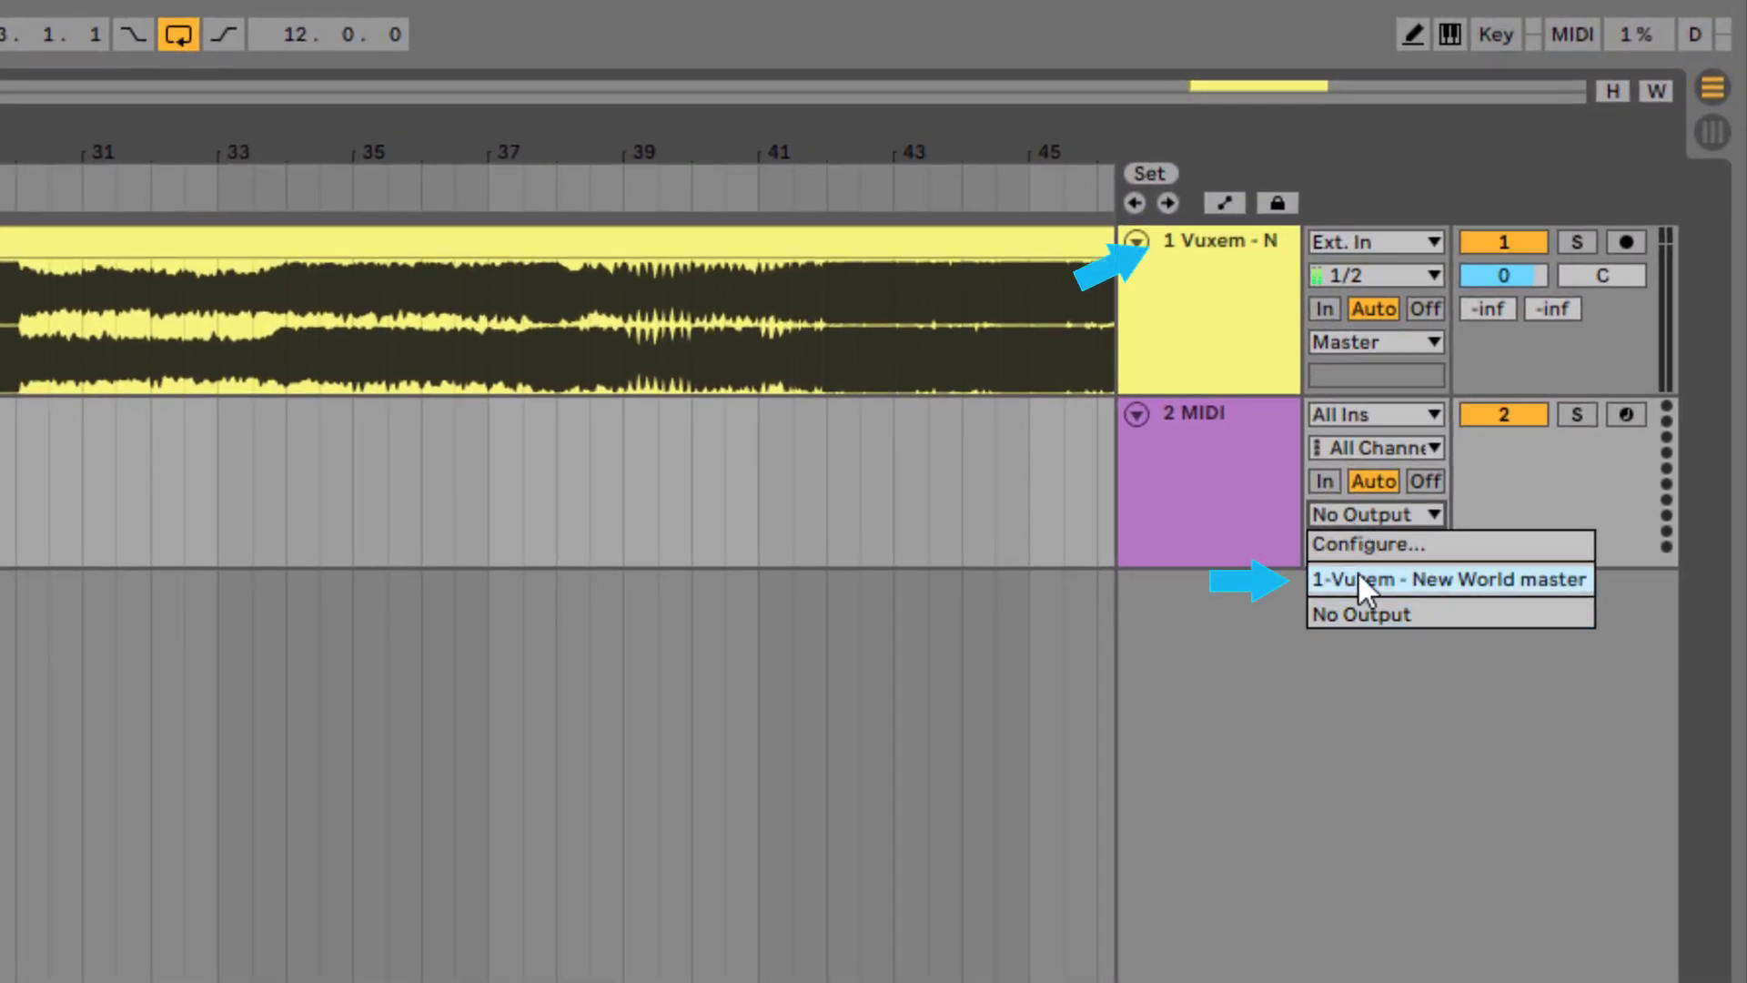
{"action": "left_click", "coordinate": [1366, 582]}
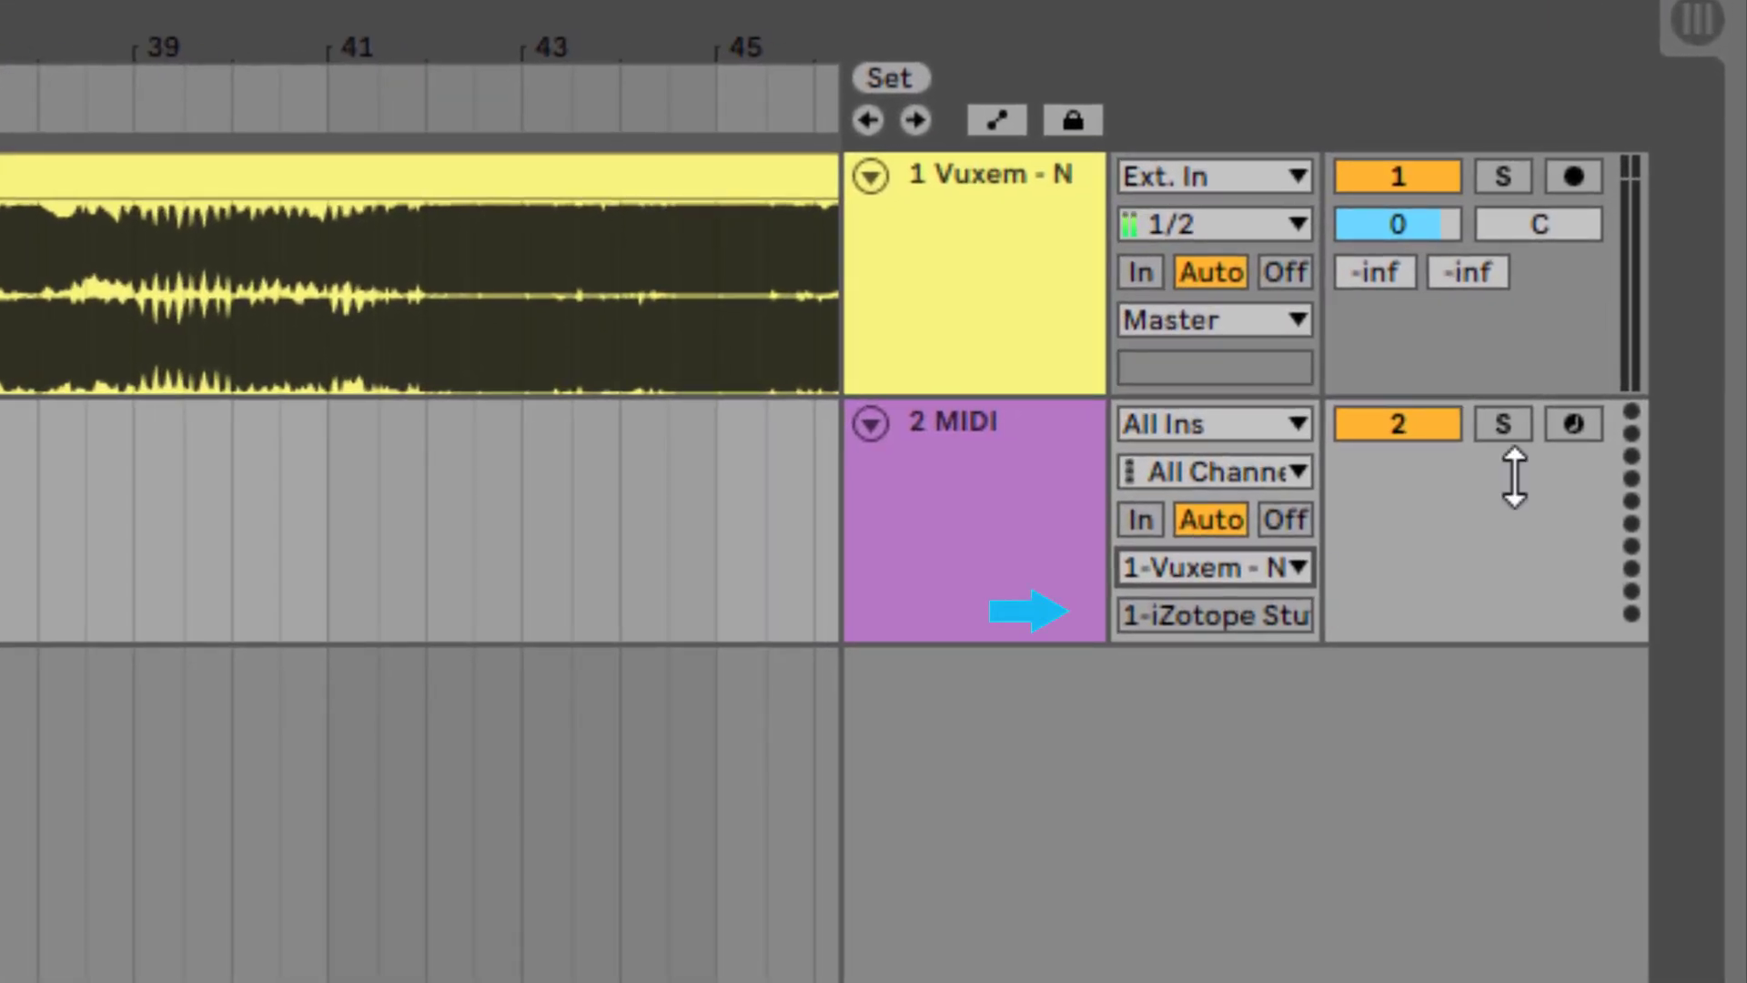
{"action": "left_click", "coordinate": [1581, 434]}
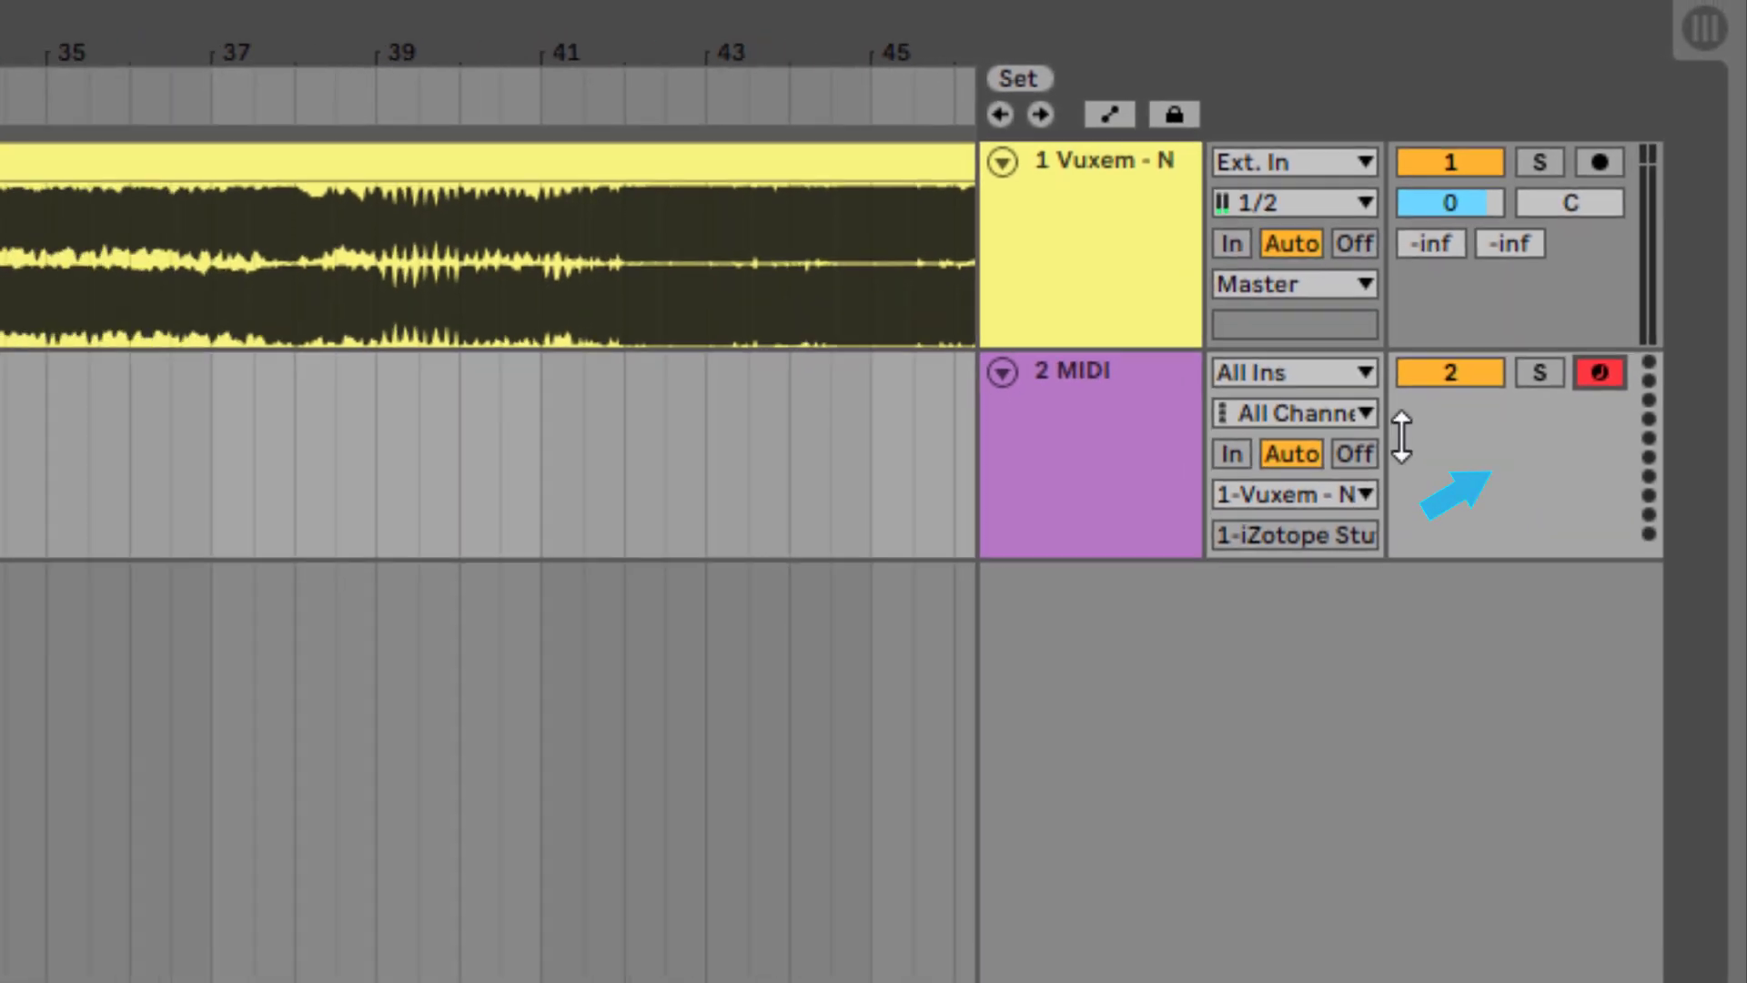
{"action": "left_click", "coordinate": [1009, 205]}
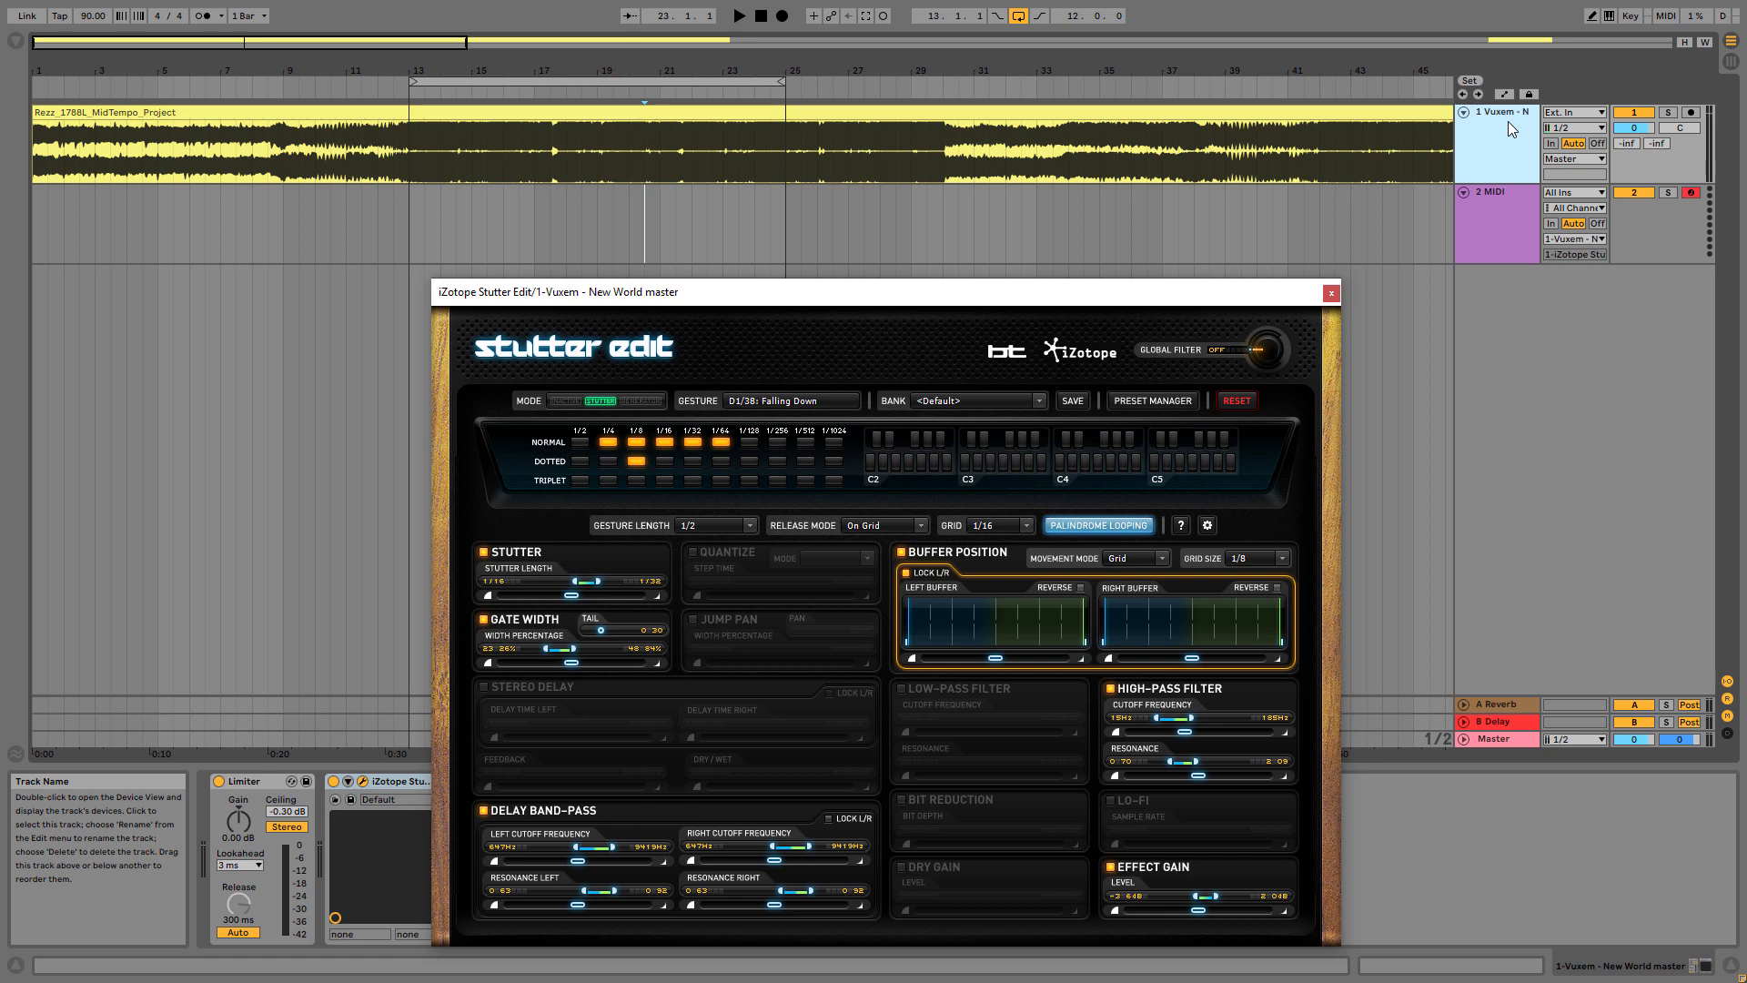
Play the vocal to audition gestures like B1/47 Peyote, then open the Preset Manager
{"action": "key", "text": "space"}
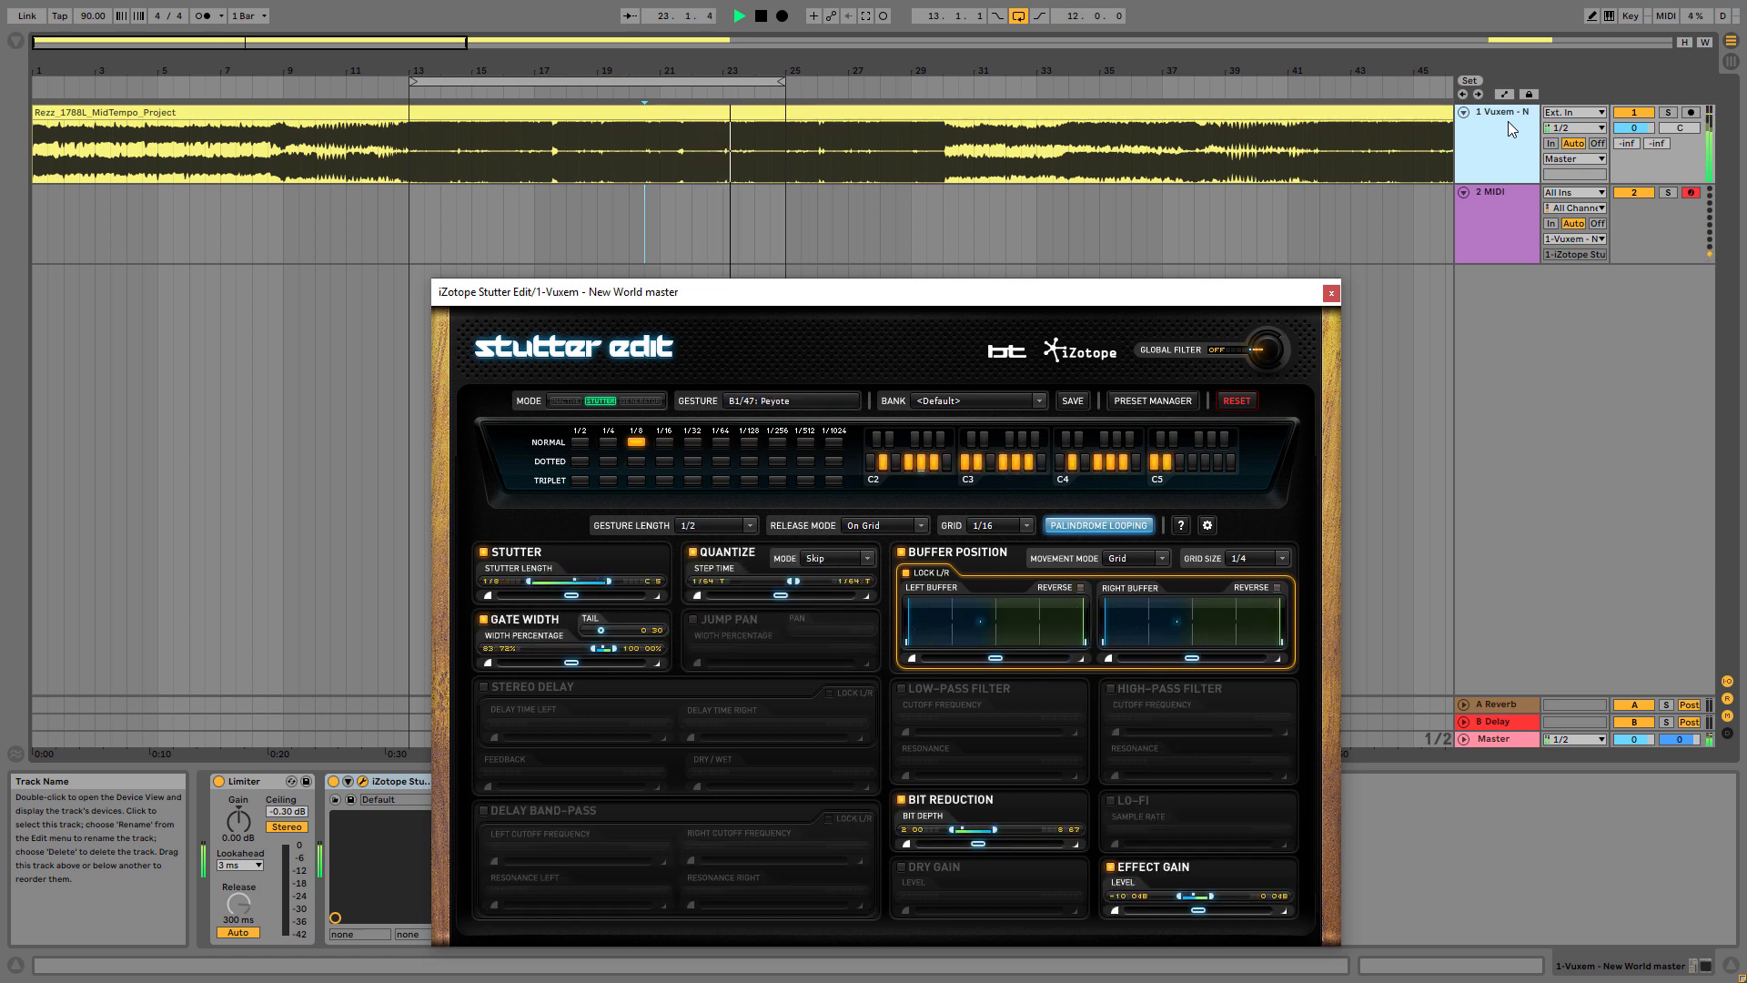
{"action": "key", "text": "space"}
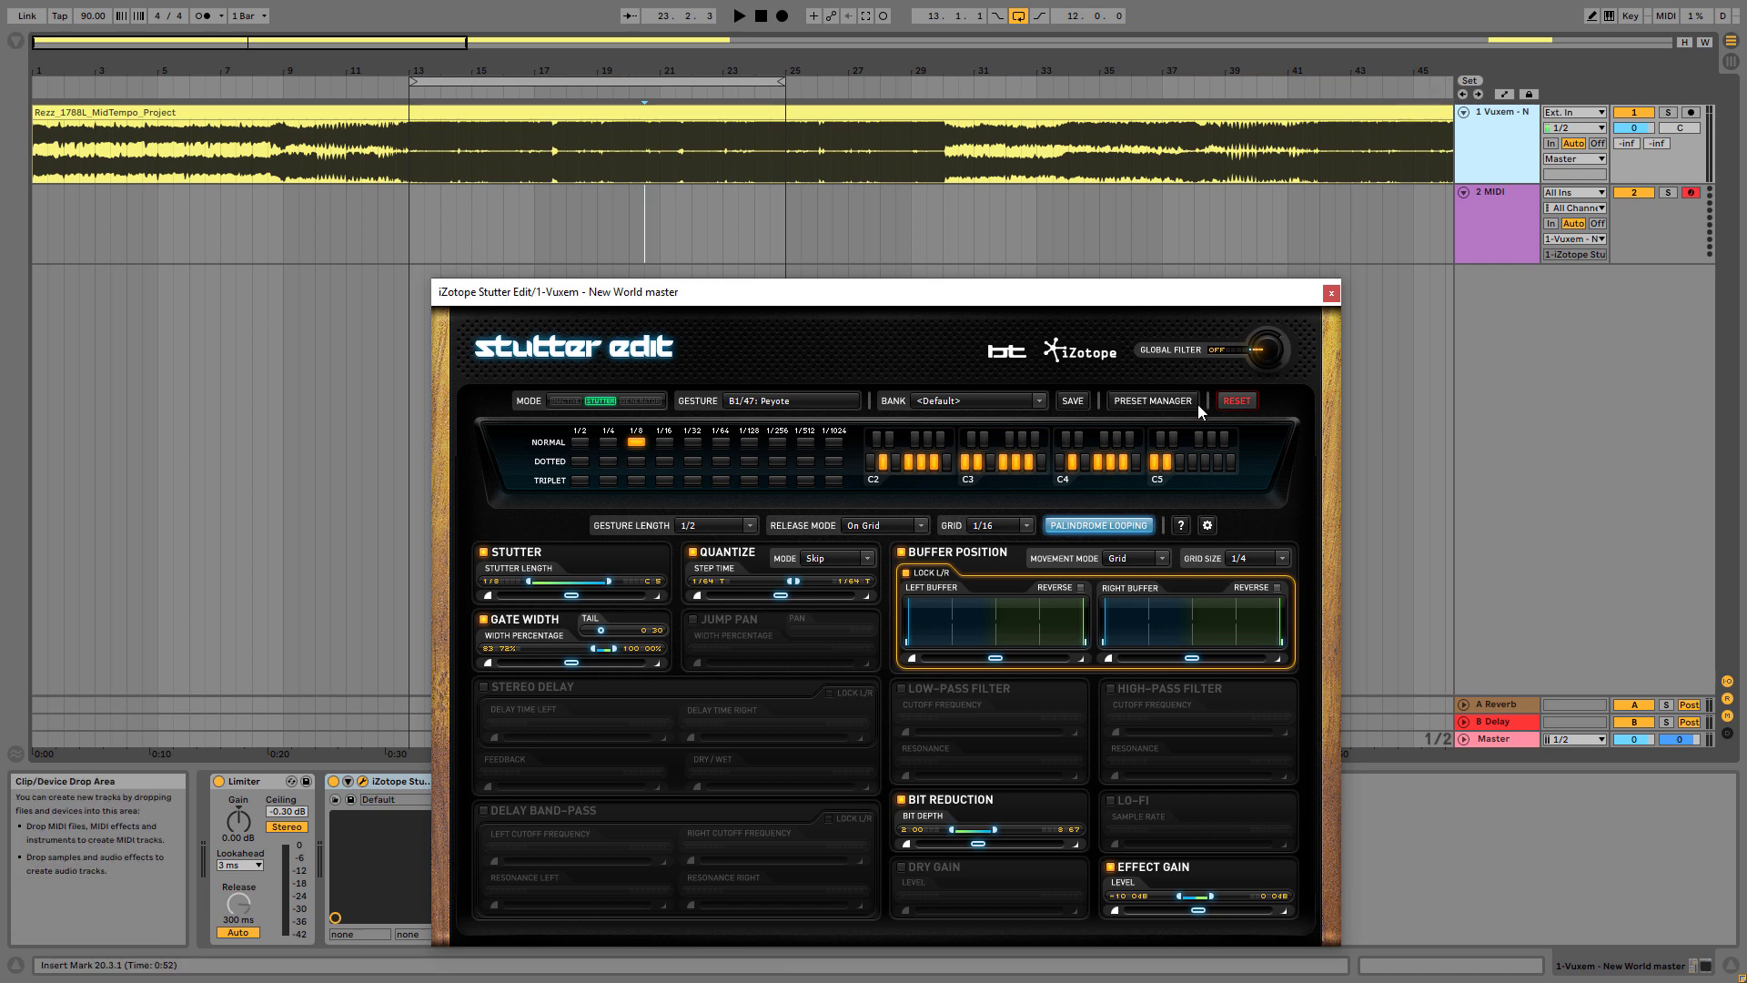
{"action": "left_click", "coordinate": [1159, 400]}
Load the Light Cycle [BT] bank from the BT Signature Banks folder
{"action": "left_click_drag", "start_coordinate": [1366, 195], "coordinate": [1319, 184]}
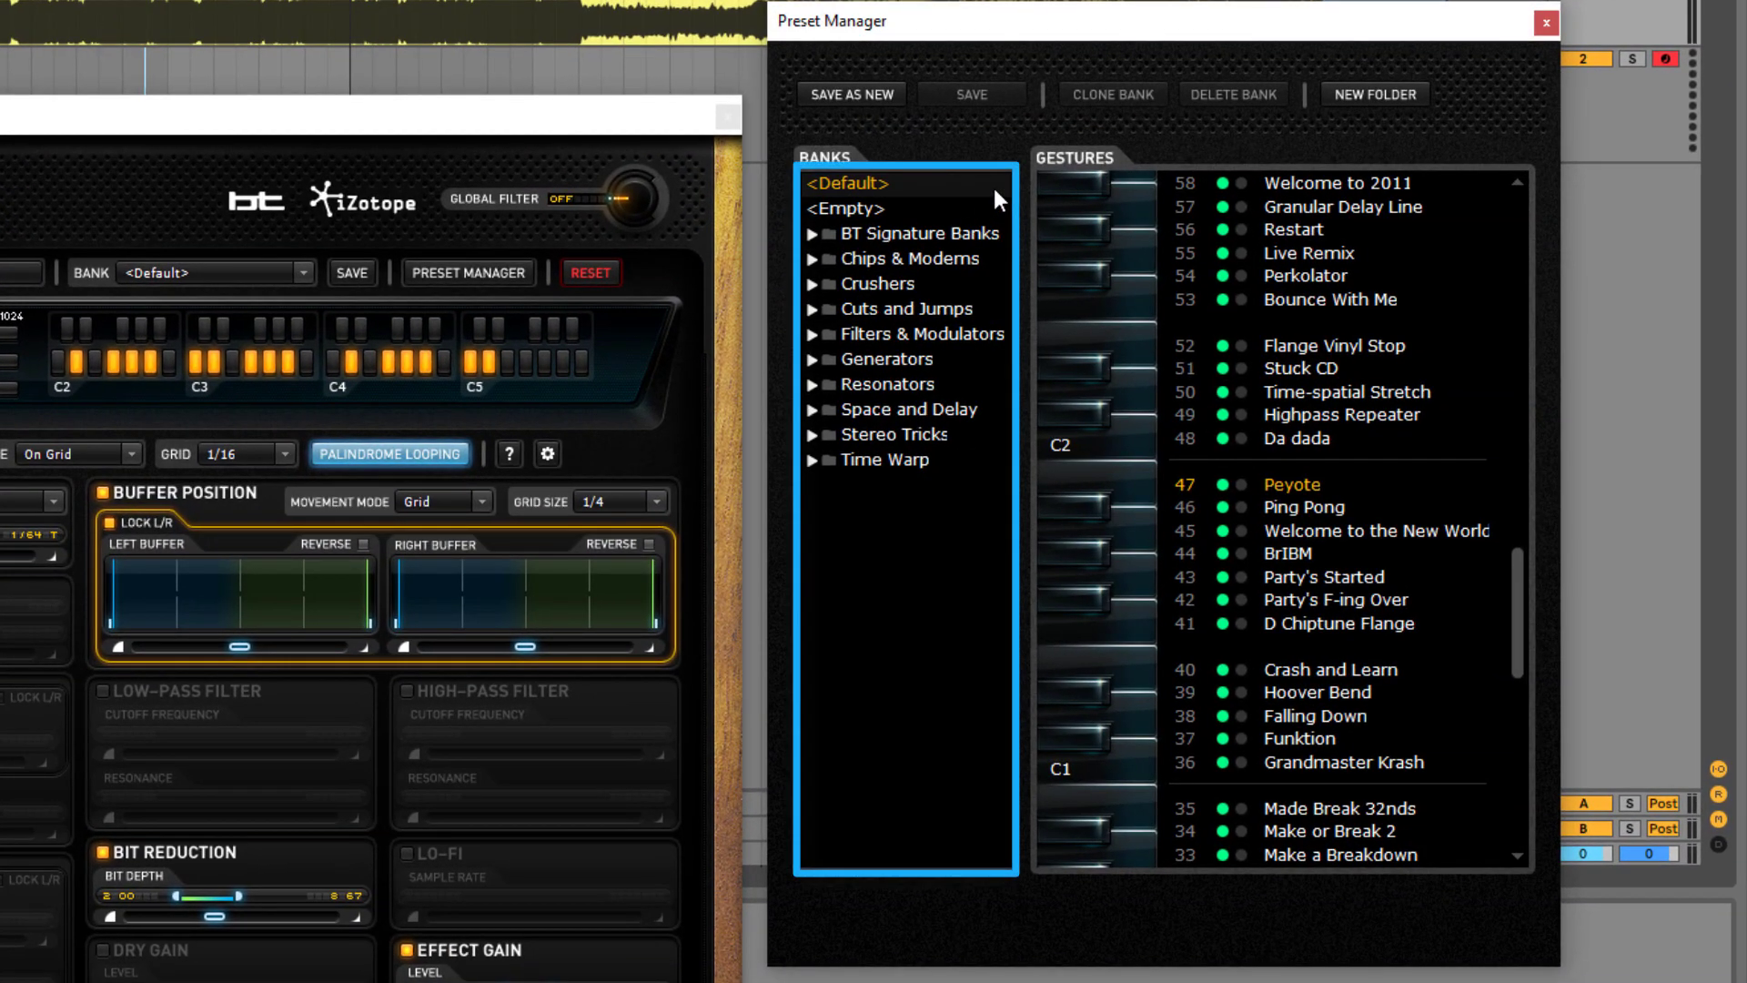
{"action": "left_click", "coordinate": [809, 238]}
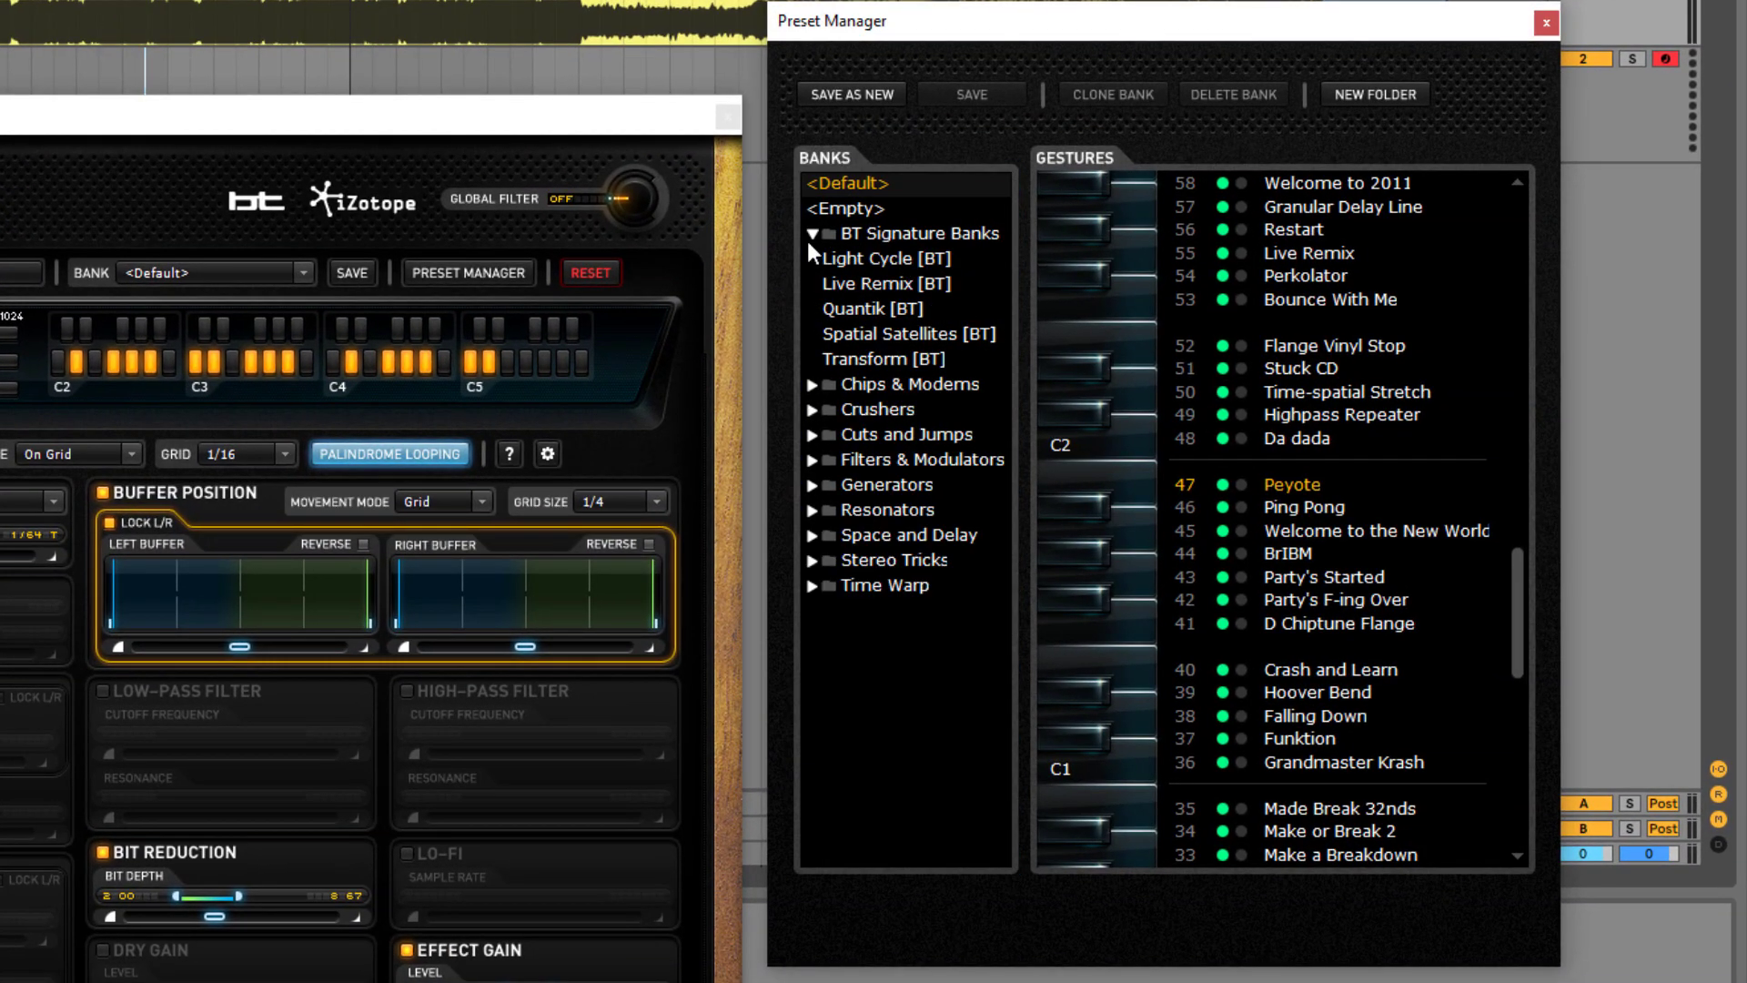
{"action": "left_click", "coordinate": [855, 260]}
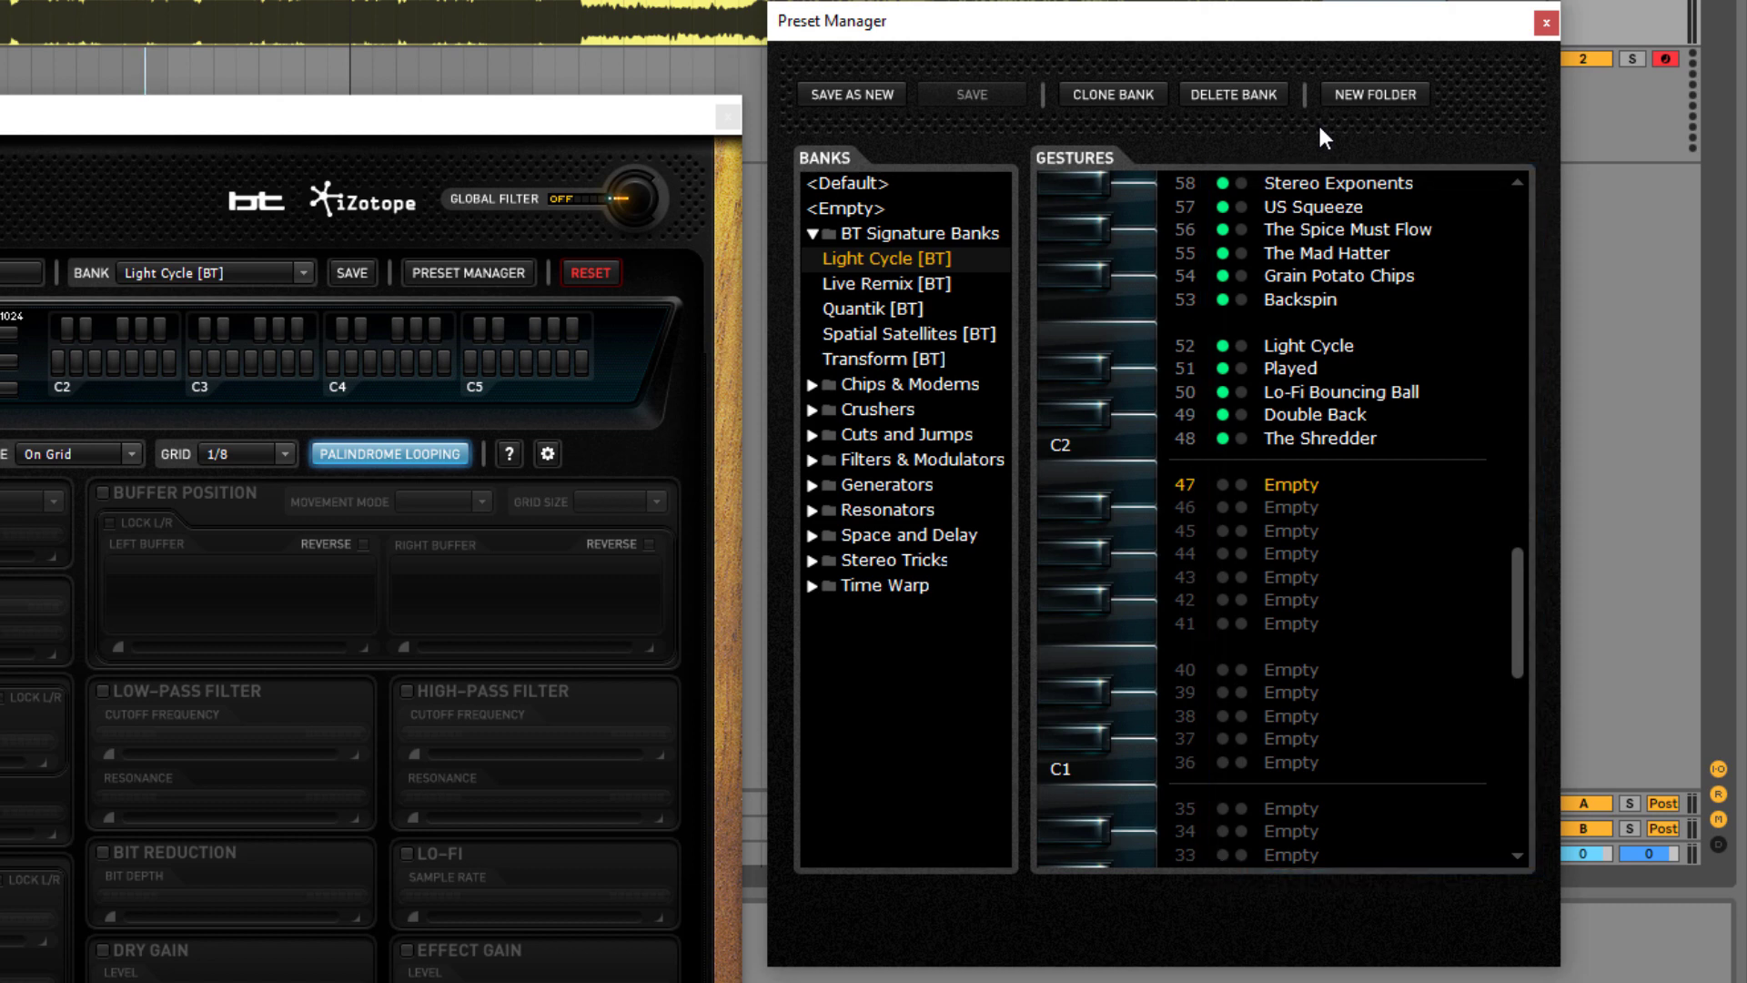
Audition Light Cycle gestures from The Shredder to US Squeeze, then load the <Empty> bank
{"action": "left_click", "coordinate": [1138, 438]}
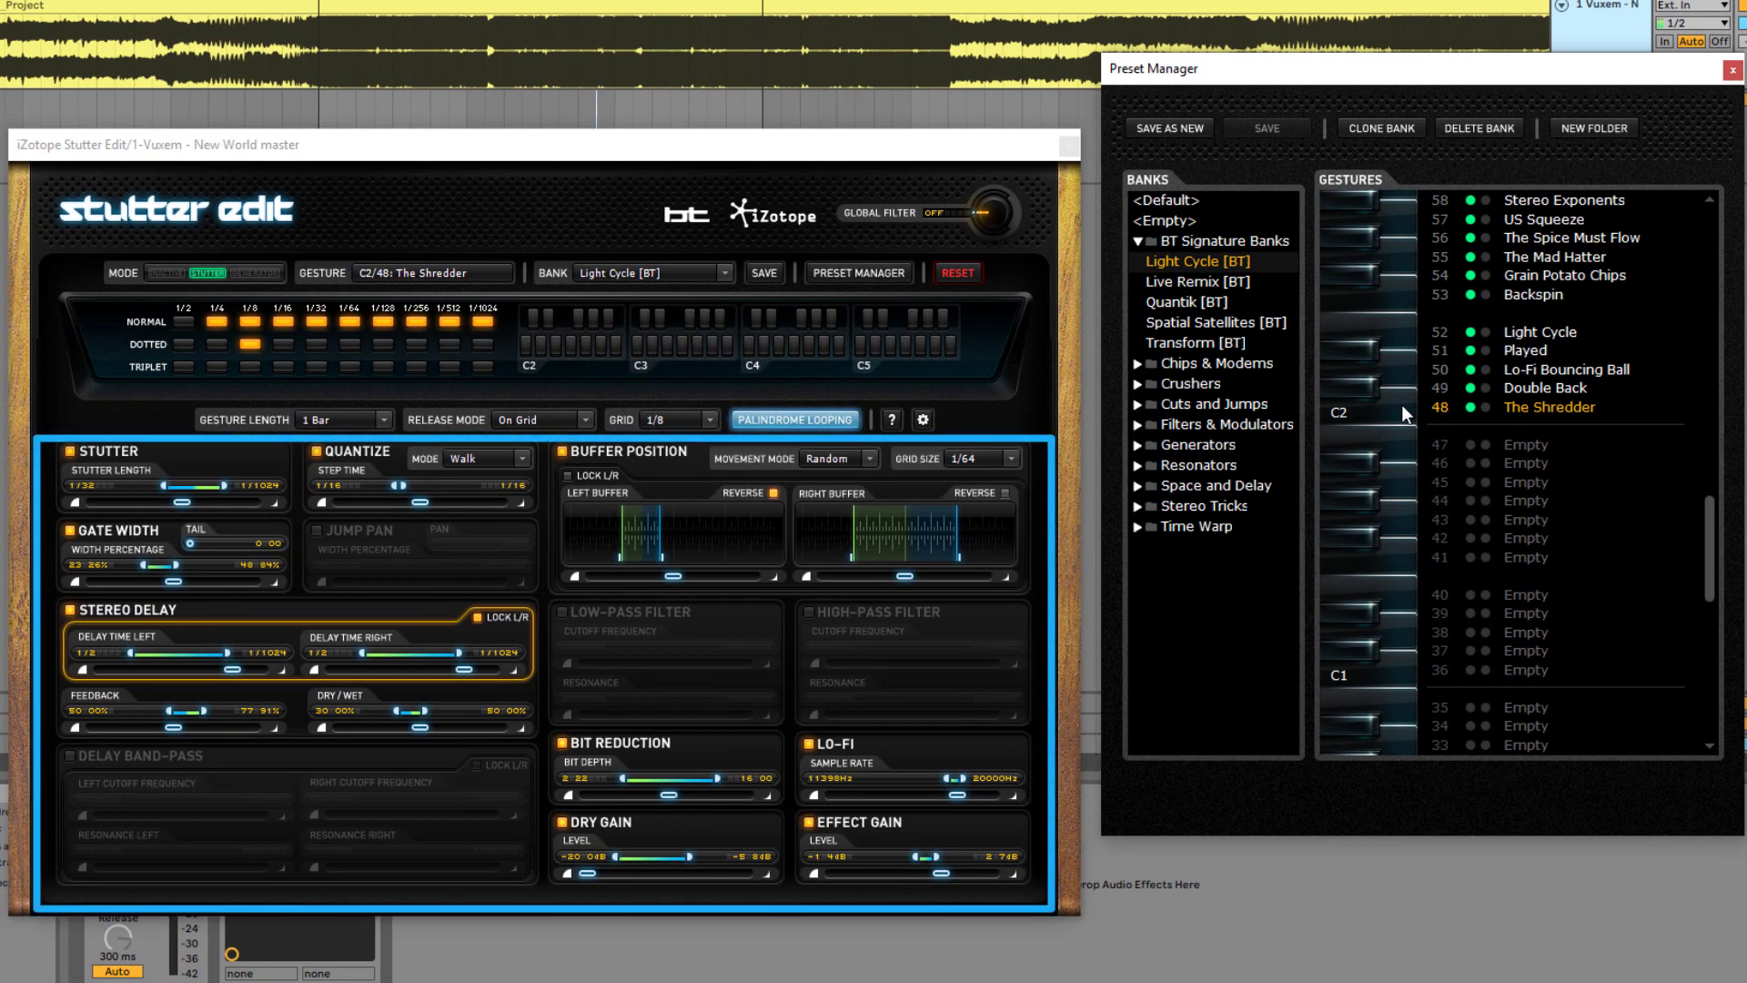
{"action": "left_click", "coordinate": [1376, 384]}
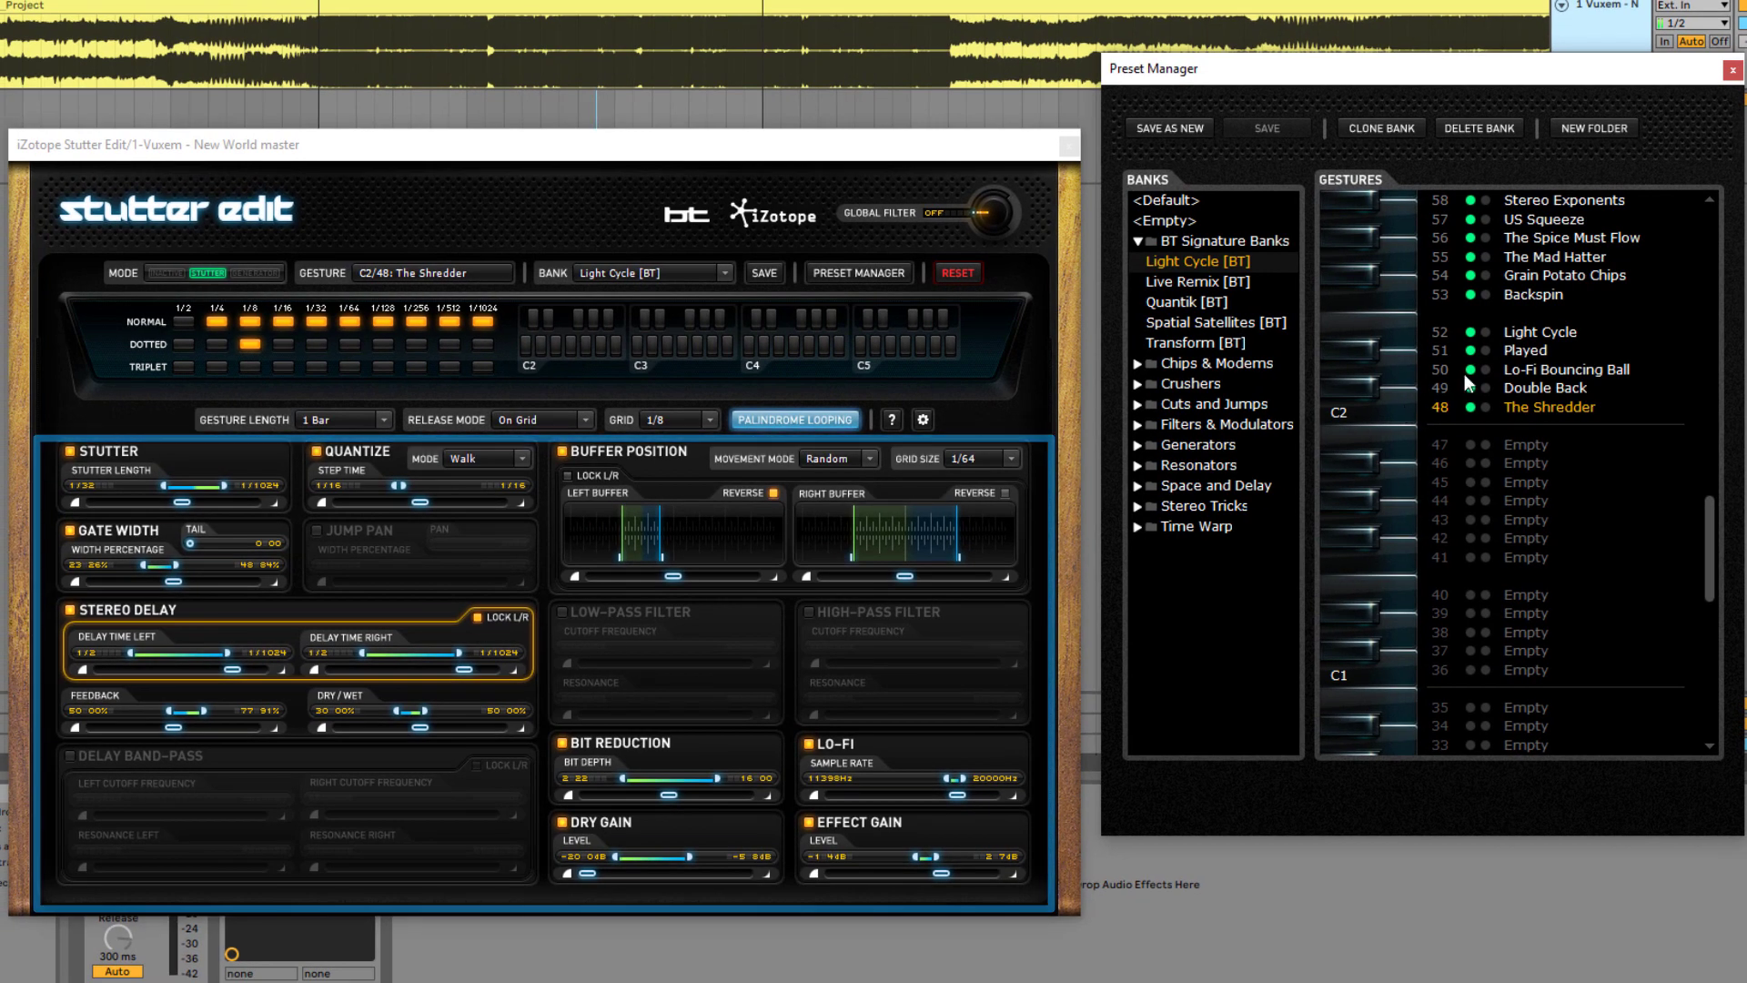
{"action": "left_click", "coordinate": [1395, 371]}
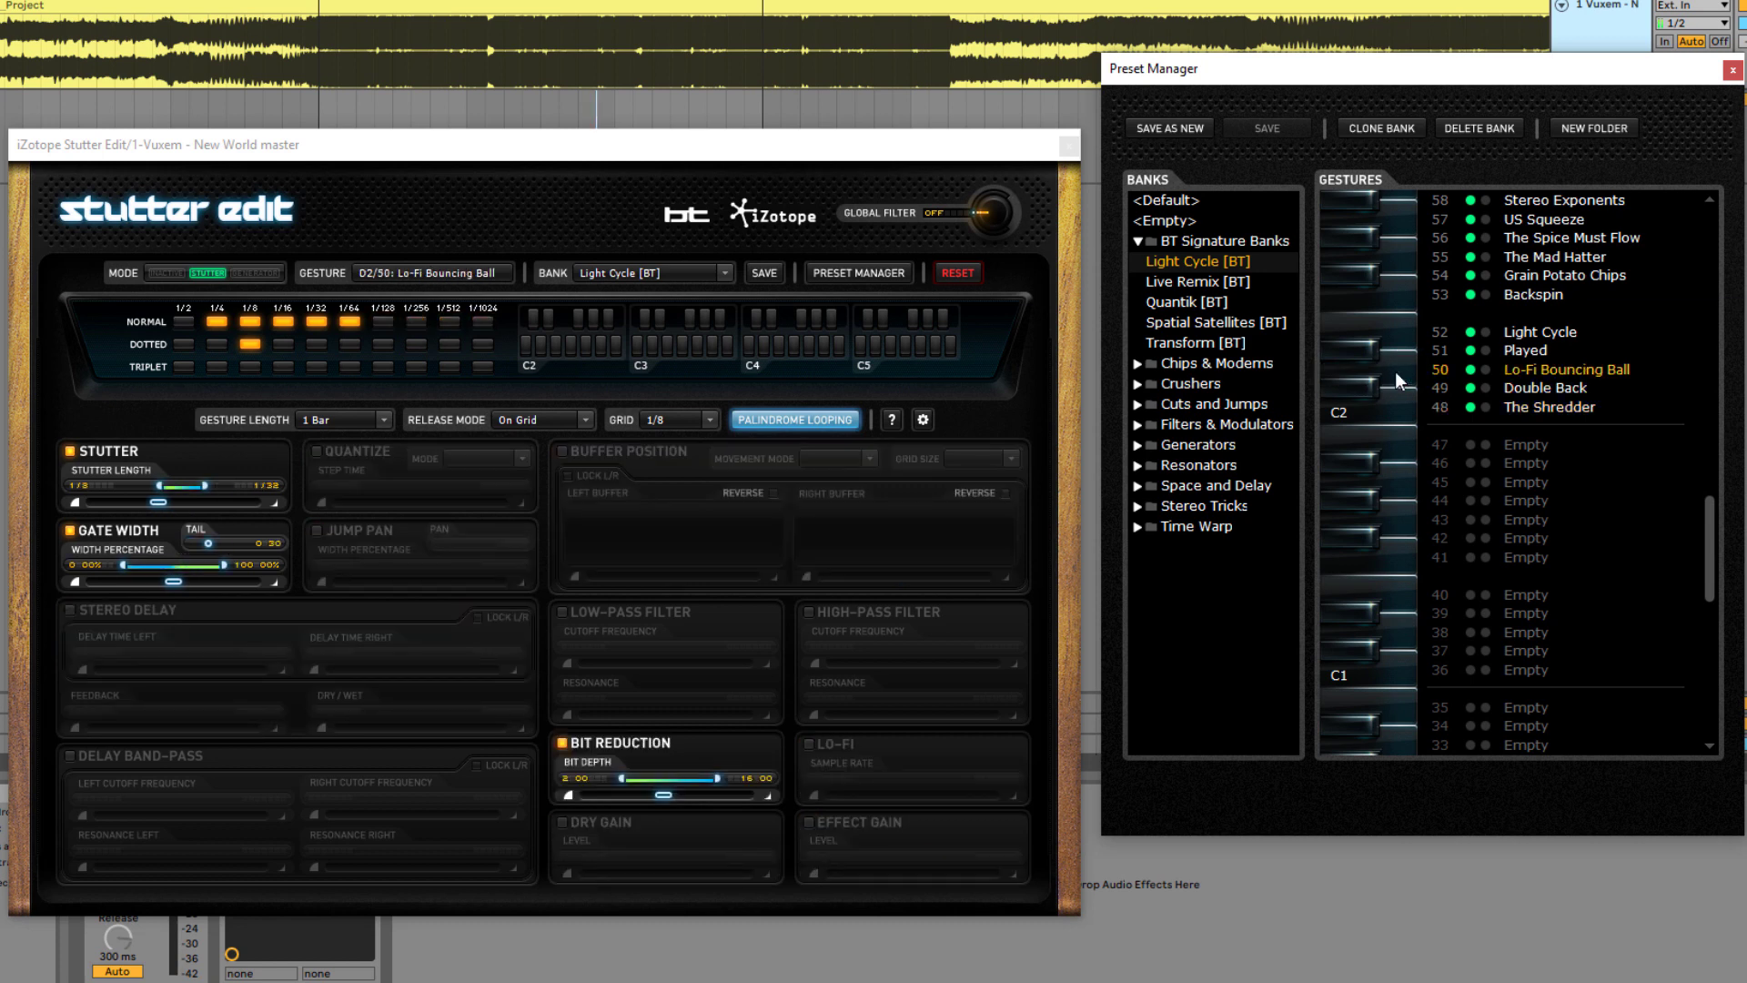
{"action": "left_click", "coordinate": [1372, 353]}
{"action": "left_click", "coordinate": [1394, 335]}
{"action": "left_click", "coordinate": [1391, 291]}
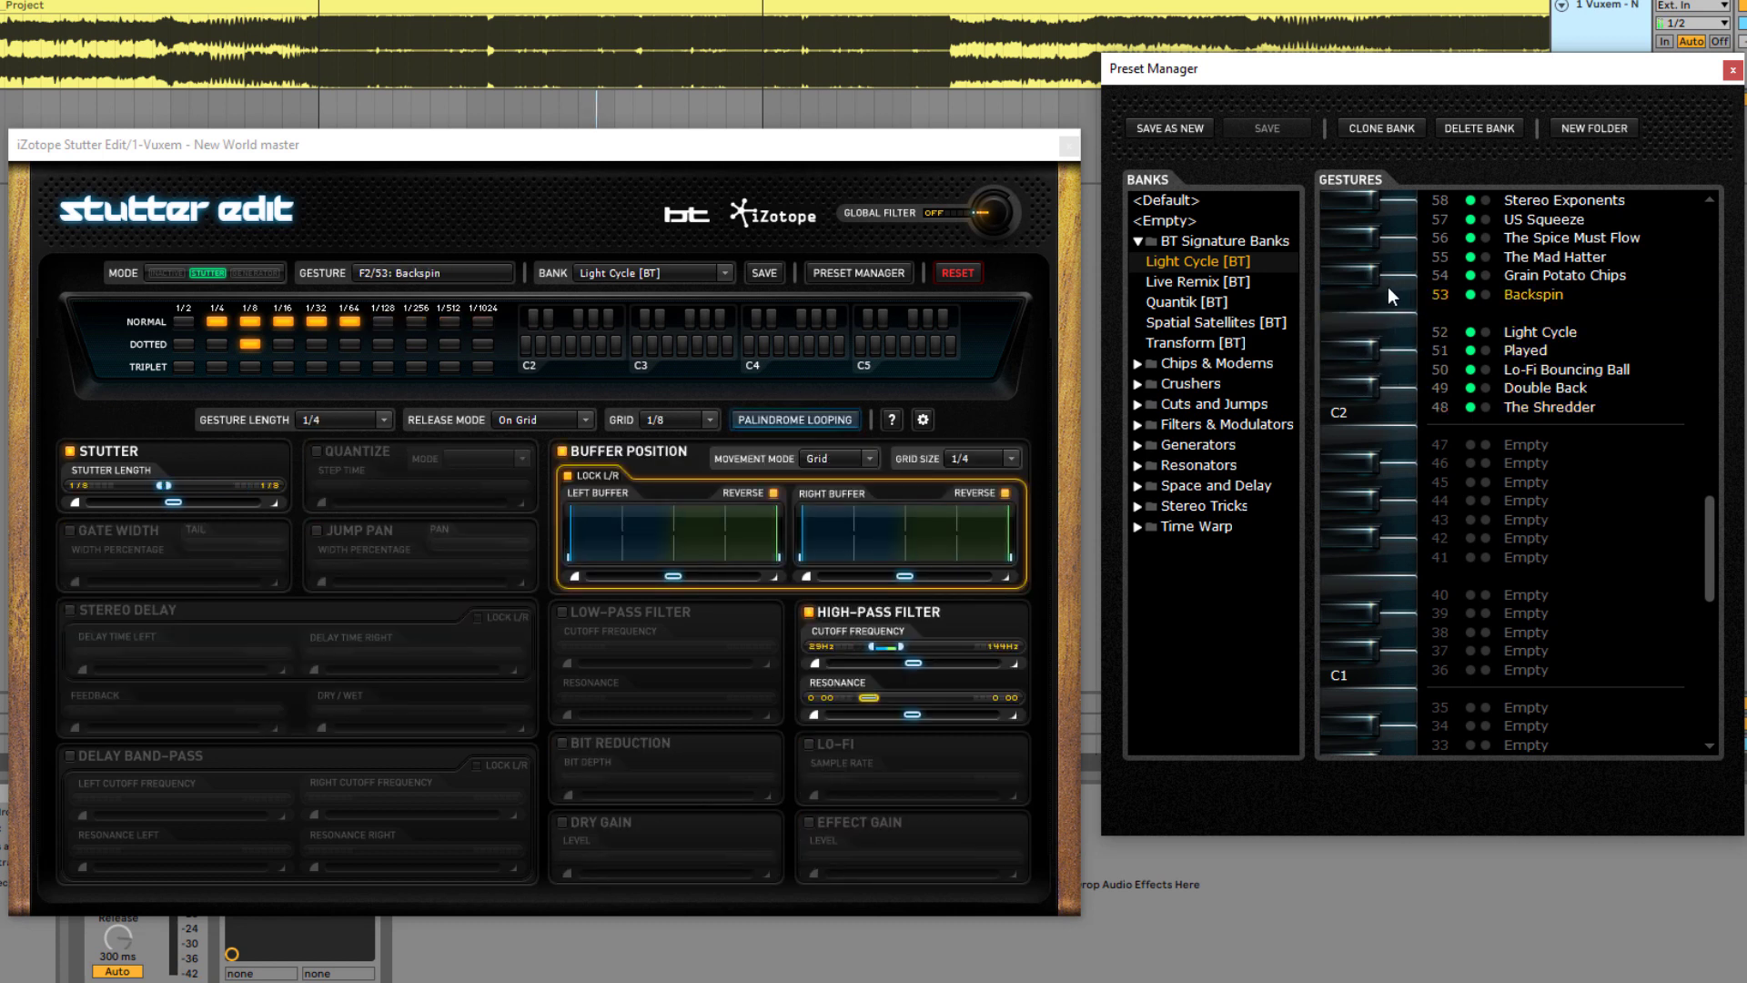
{"action": "left_click", "coordinate": [1377, 271]}
{"action": "left_click", "coordinate": [1378, 252]}
{"action": "left_click", "coordinate": [1369, 234]}
{"action": "left_click", "coordinate": [1394, 222]}
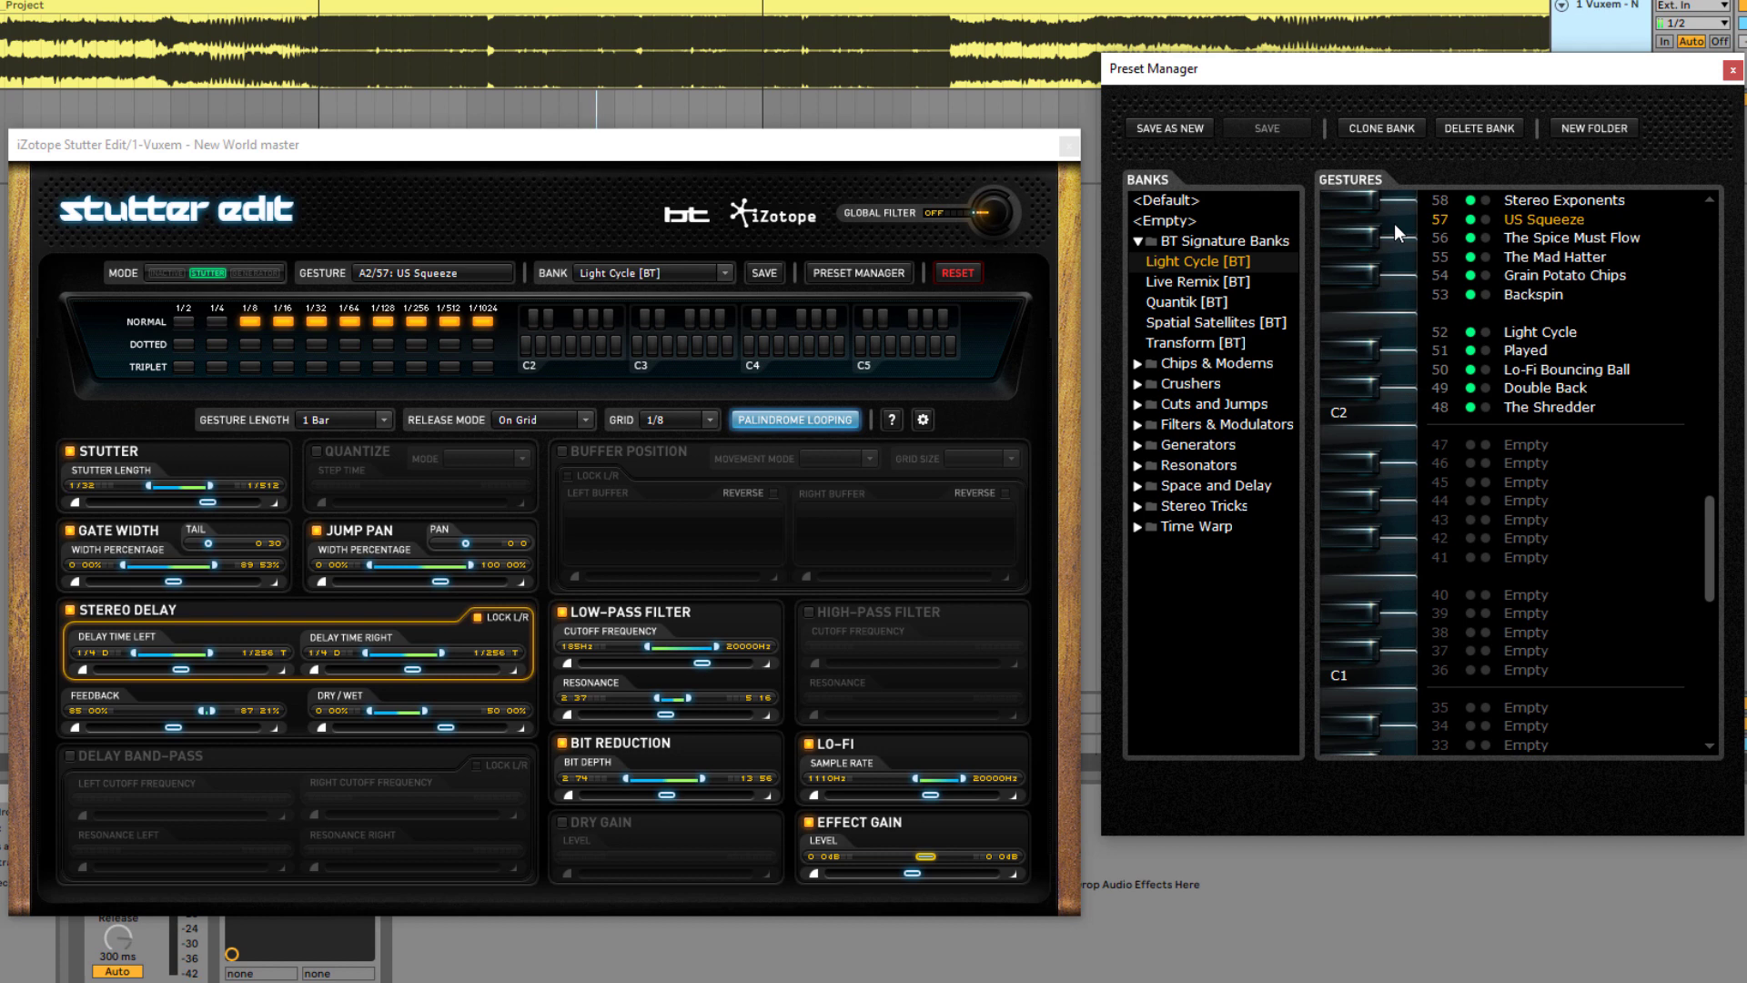
{"action": "left_click", "coordinate": [1176, 221]}
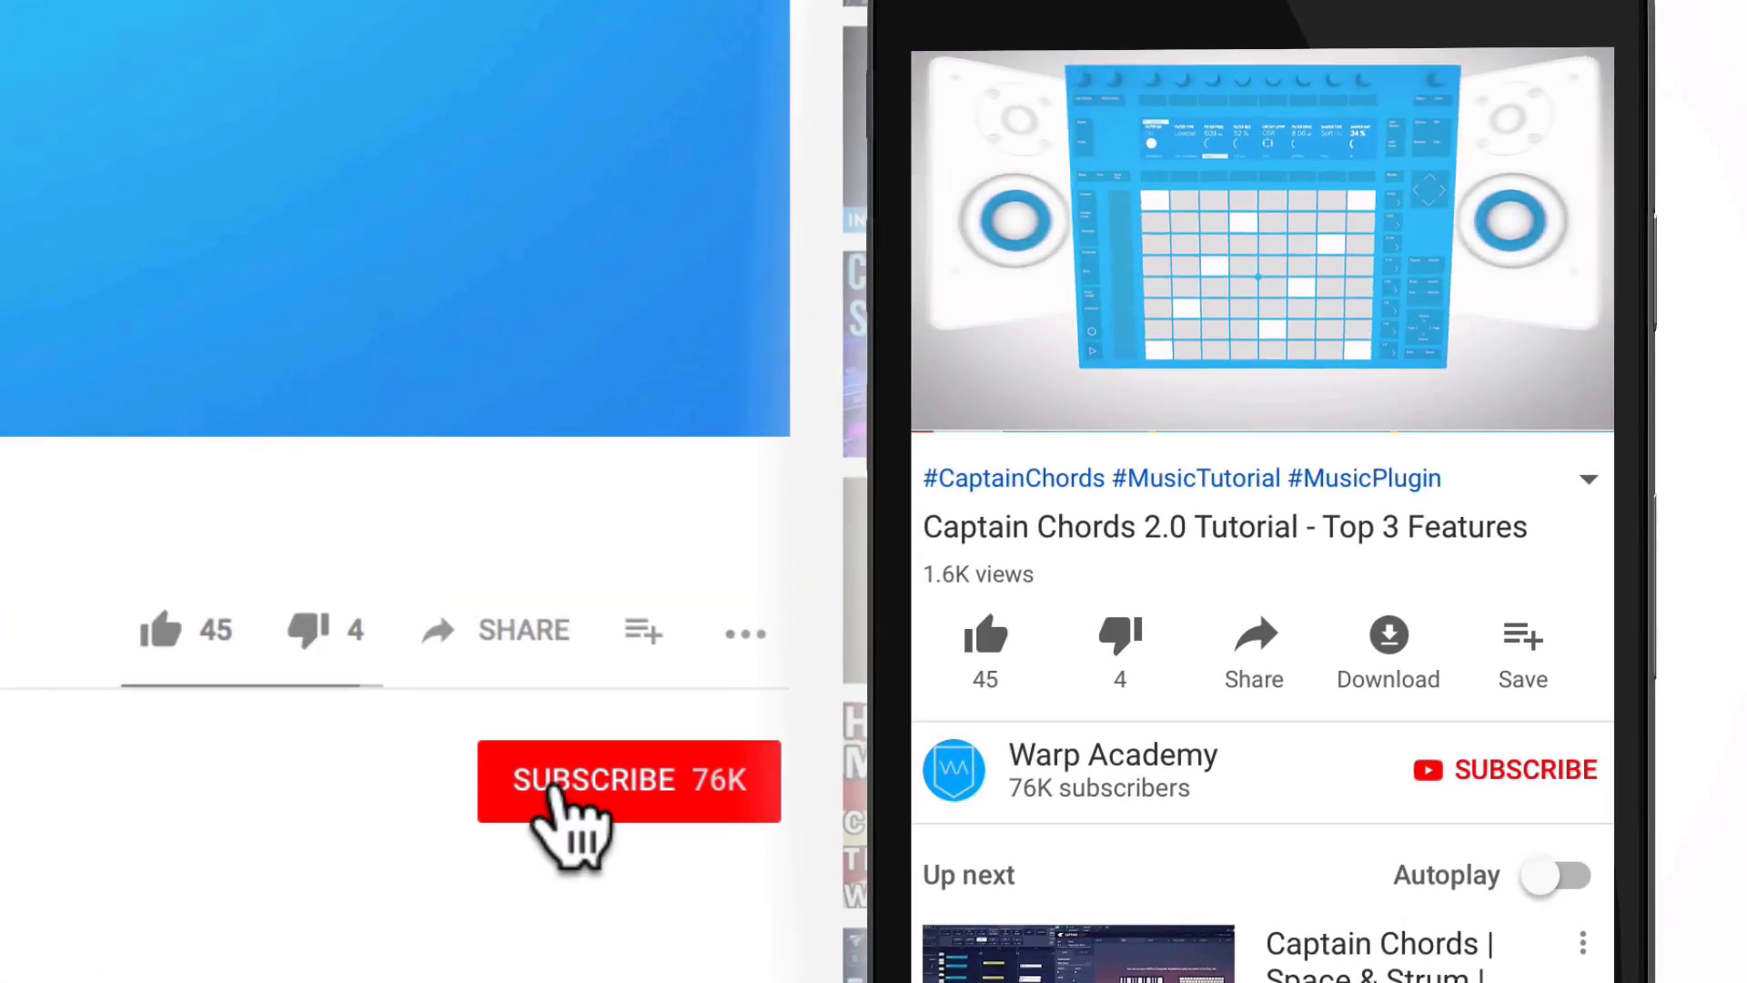
Subscribe to the Warp Academy YouTube channel and enable all notifications
{"action": "left_click", "coordinate": [552, 790]}
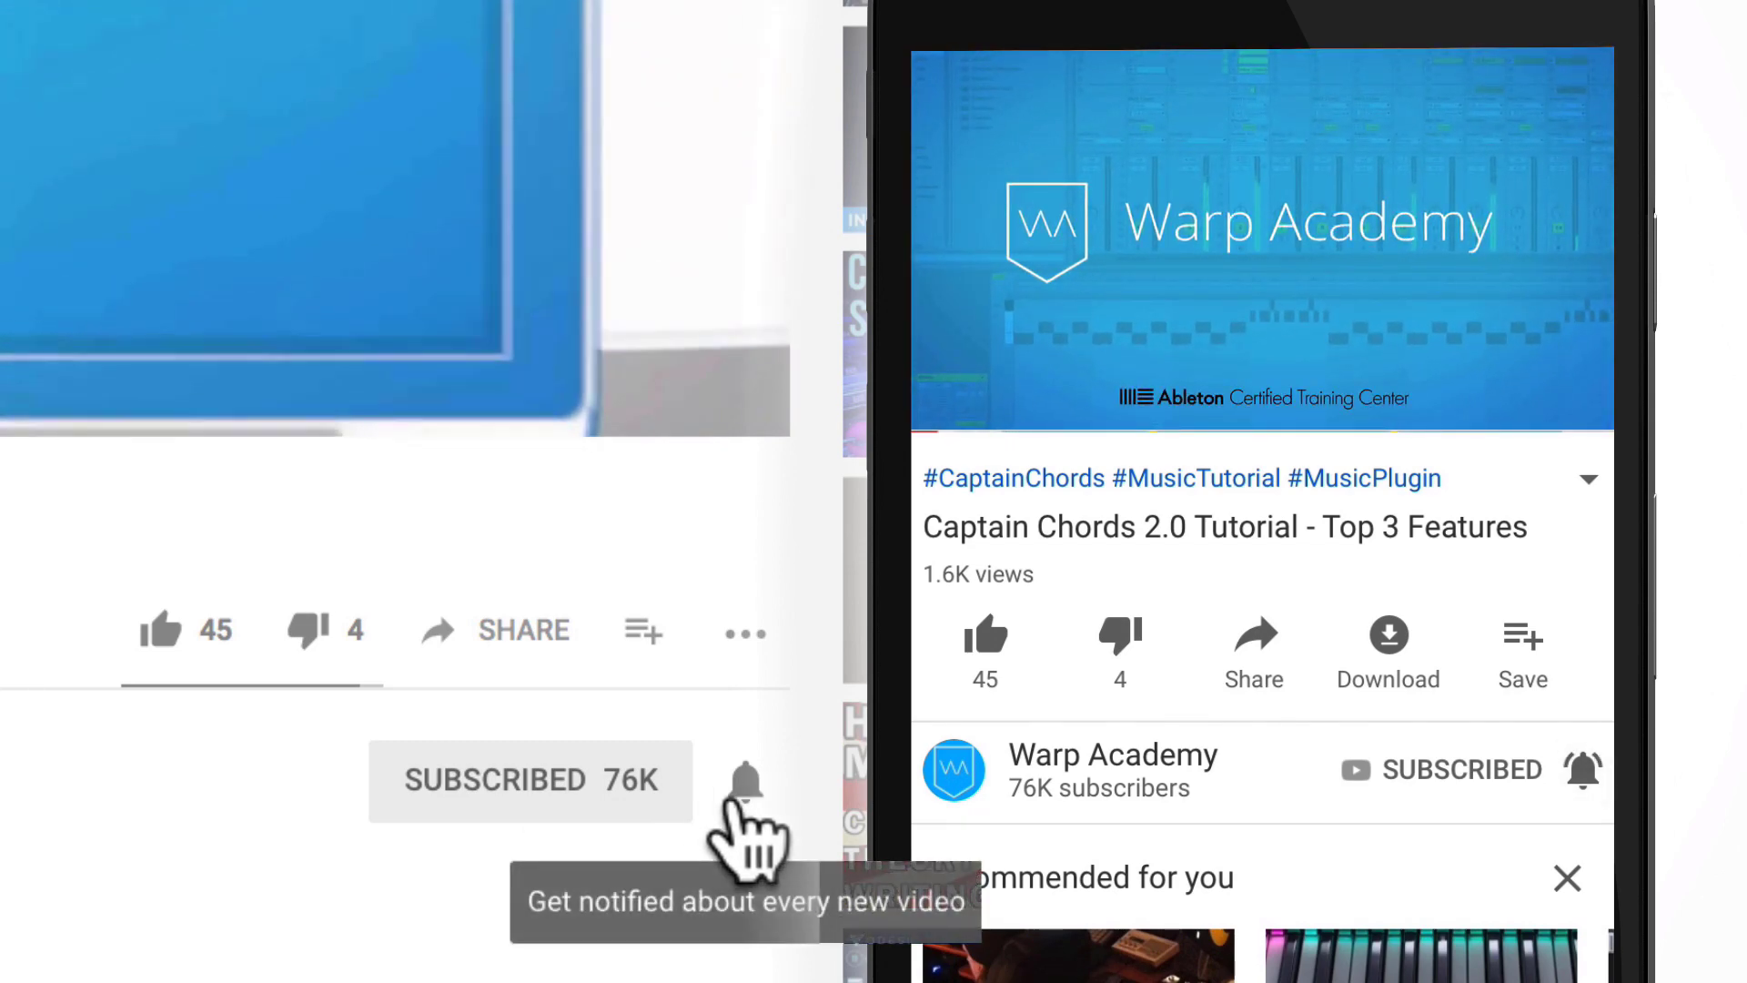
{"action": "left_click", "coordinate": [739, 801]}
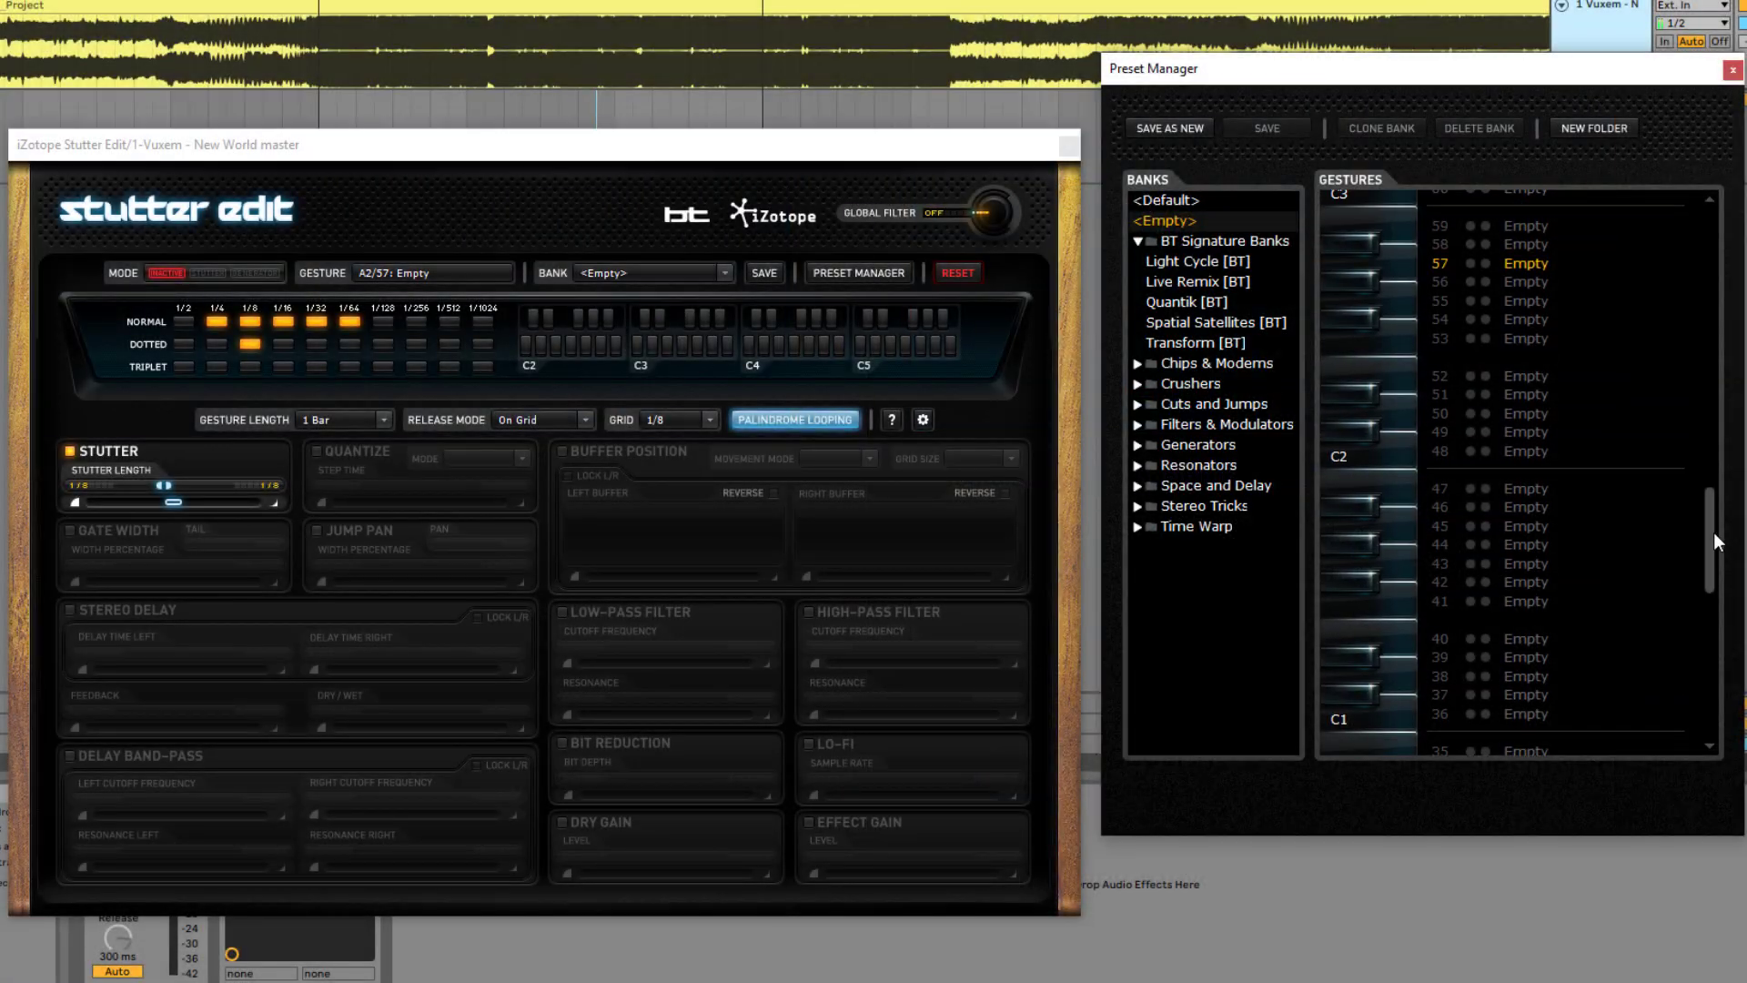
{"action": "left_click_drag", "start_coordinate": [1712, 532], "coordinate": [1713, 470]}
Step through the empty gesture slots from C3 and C#3 up to A3
{"action": "left_click", "coordinate": [1404, 522]}
{"action": "left_click", "coordinate": [1369, 498]}
{"action": "left_click_drag", "start_coordinate": [1372, 460], "coordinate": [1394, 286]}
Select the empty C4 gesture slot and make it a noise generator gesture
{"action": "left_click", "coordinate": [1389, 526]}
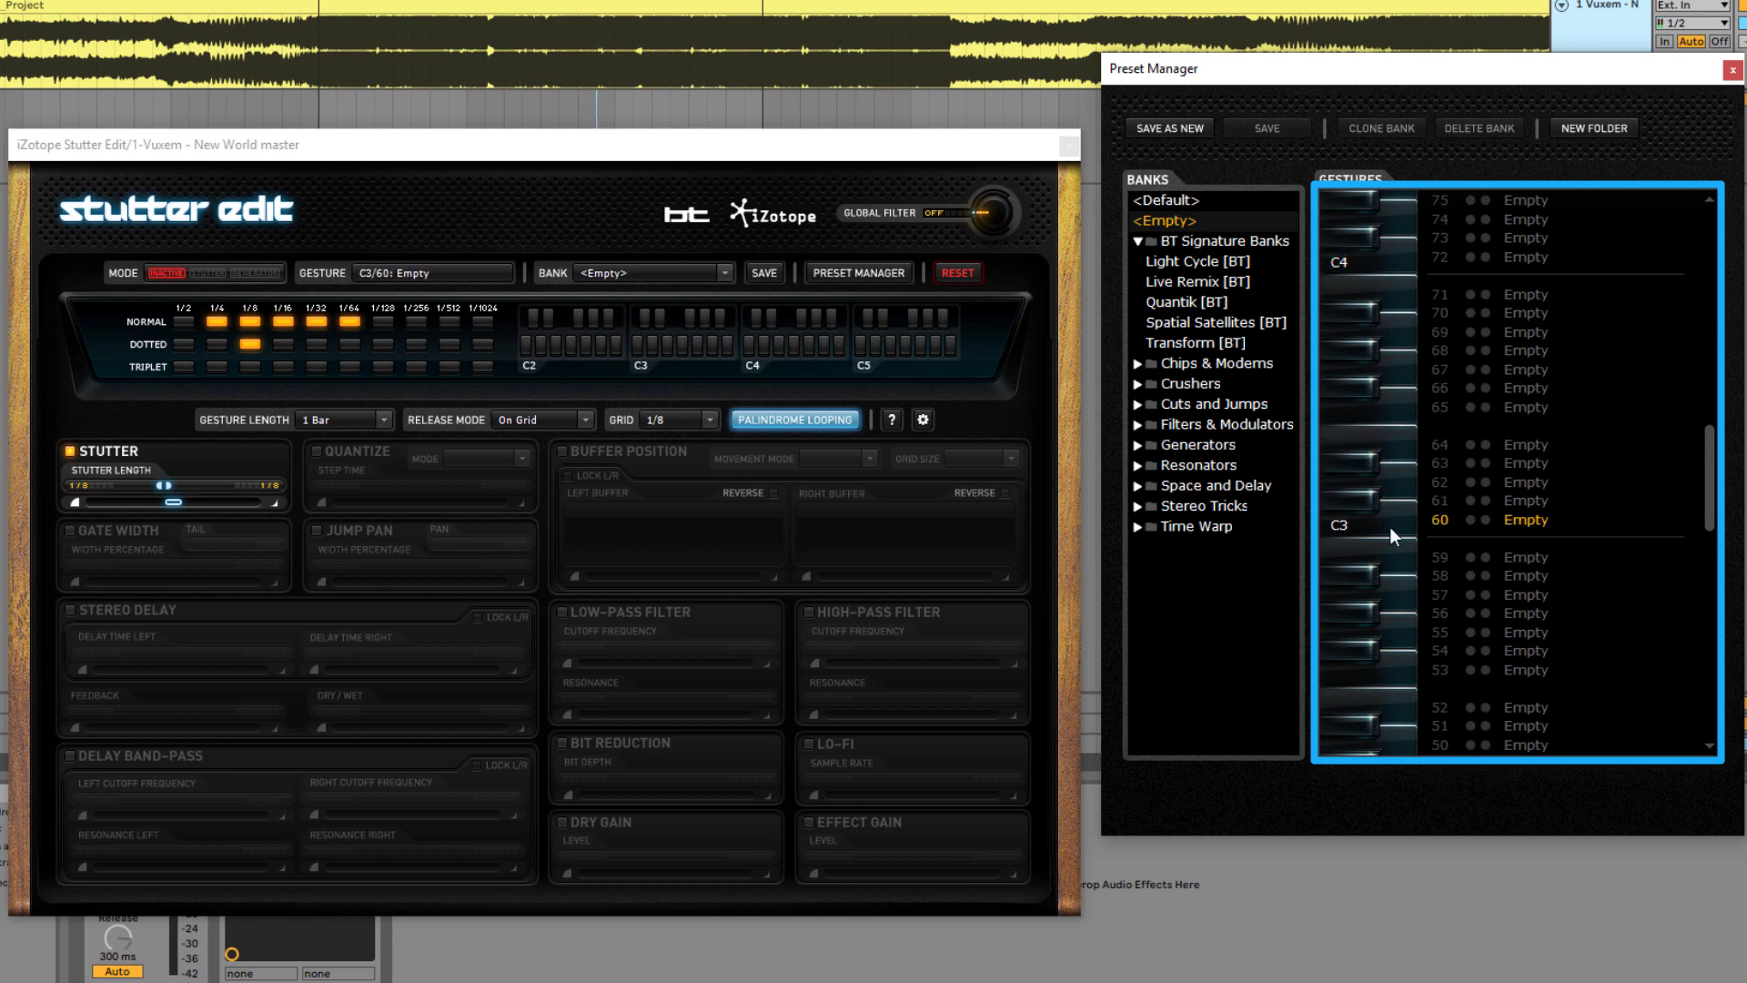
{"action": "left_click", "coordinate": [511, 167]}
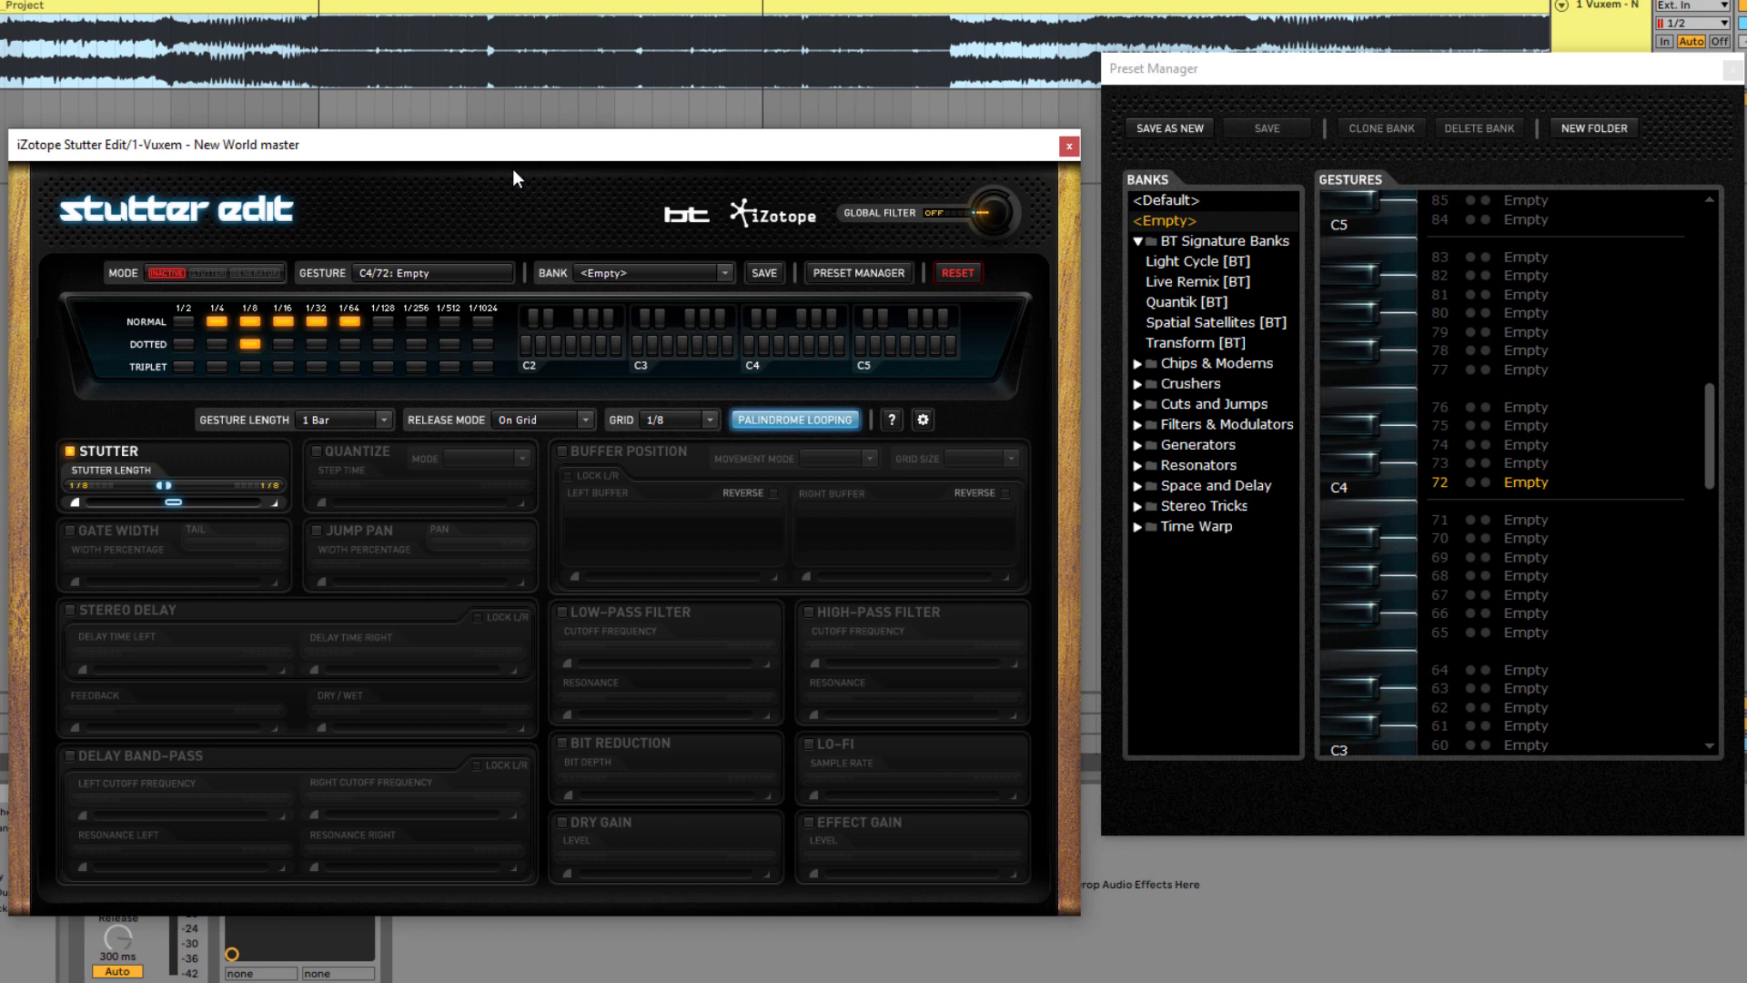
{"action": "left_click", "coordinate": [207, 273]}
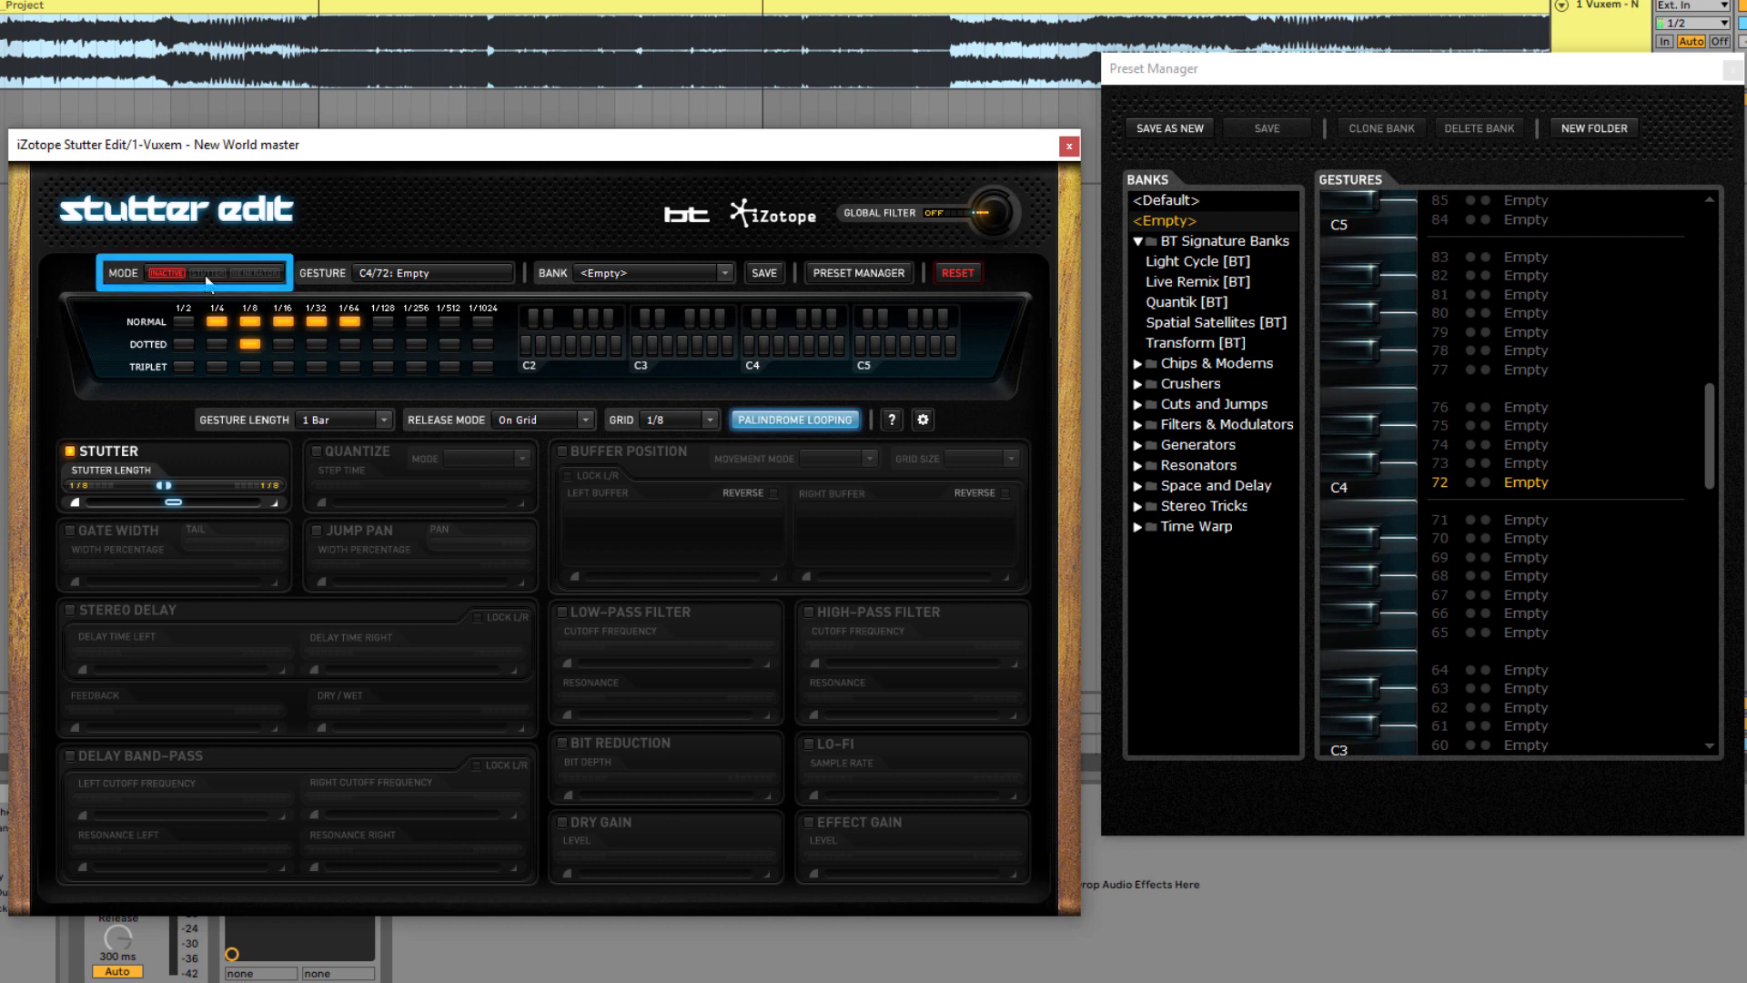
{"action": "left_click", "coordinate": [250, 273]}
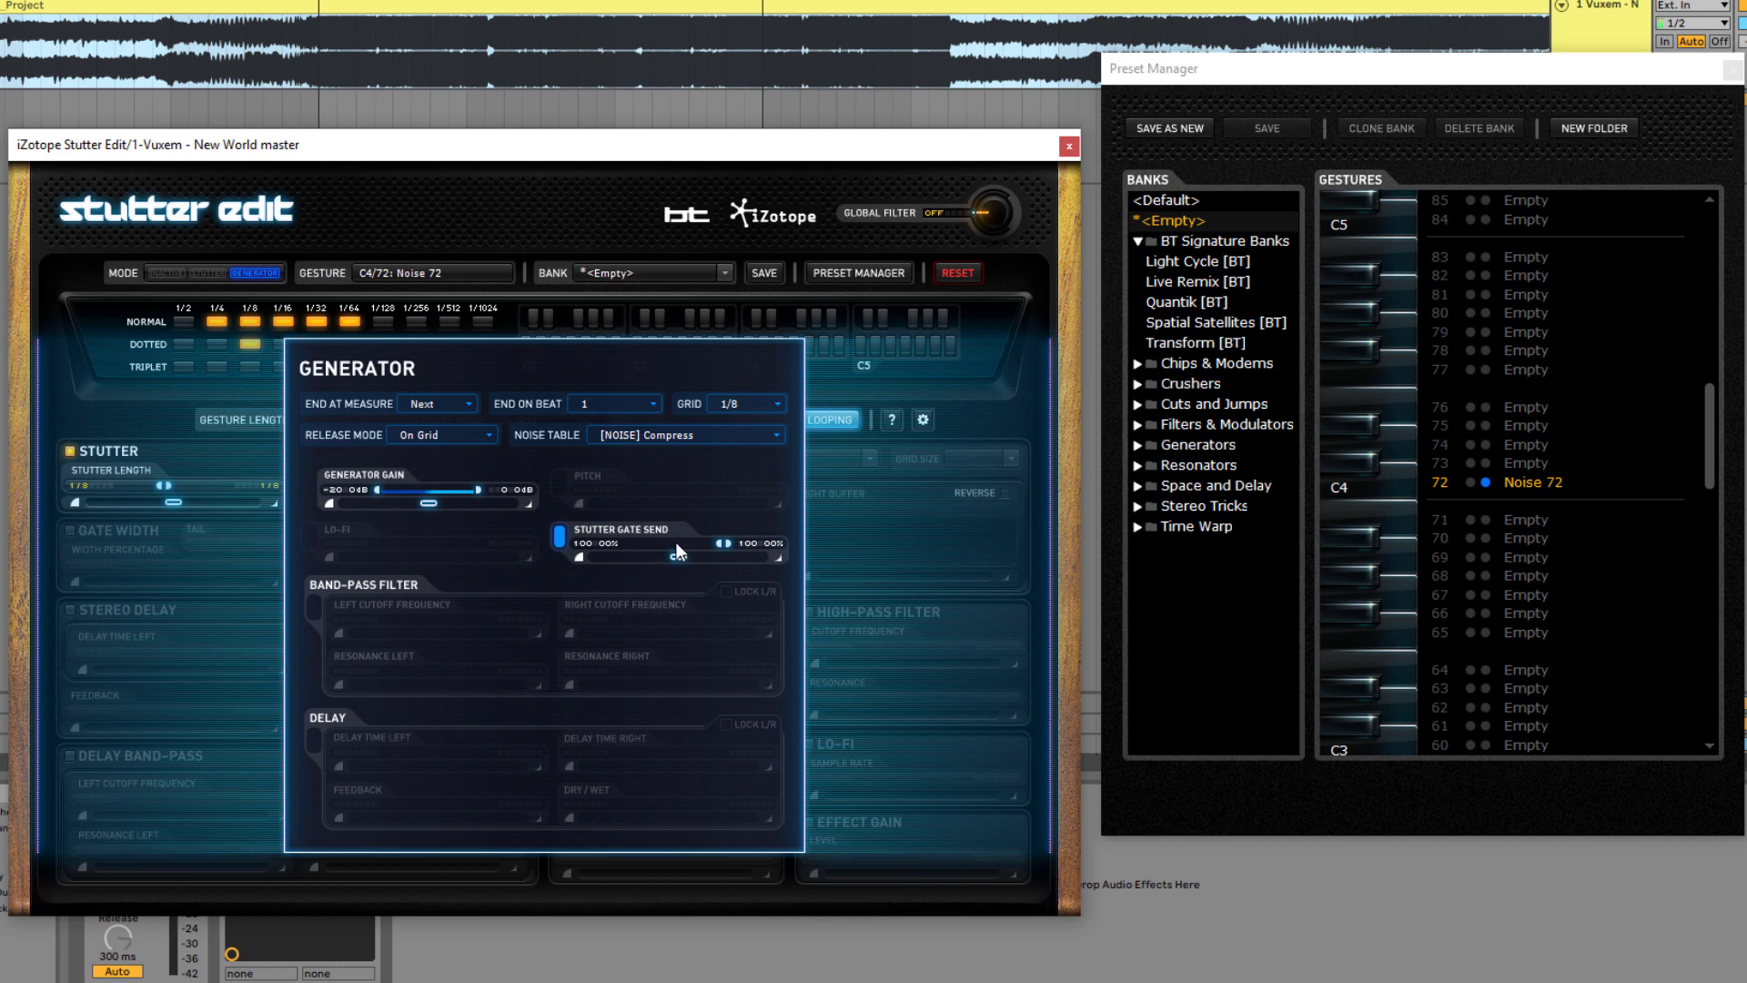
Browse the noise tables and keep [NOISE] Compress for the generator
{"action": "left_click", "coordinate": [614, 434]}
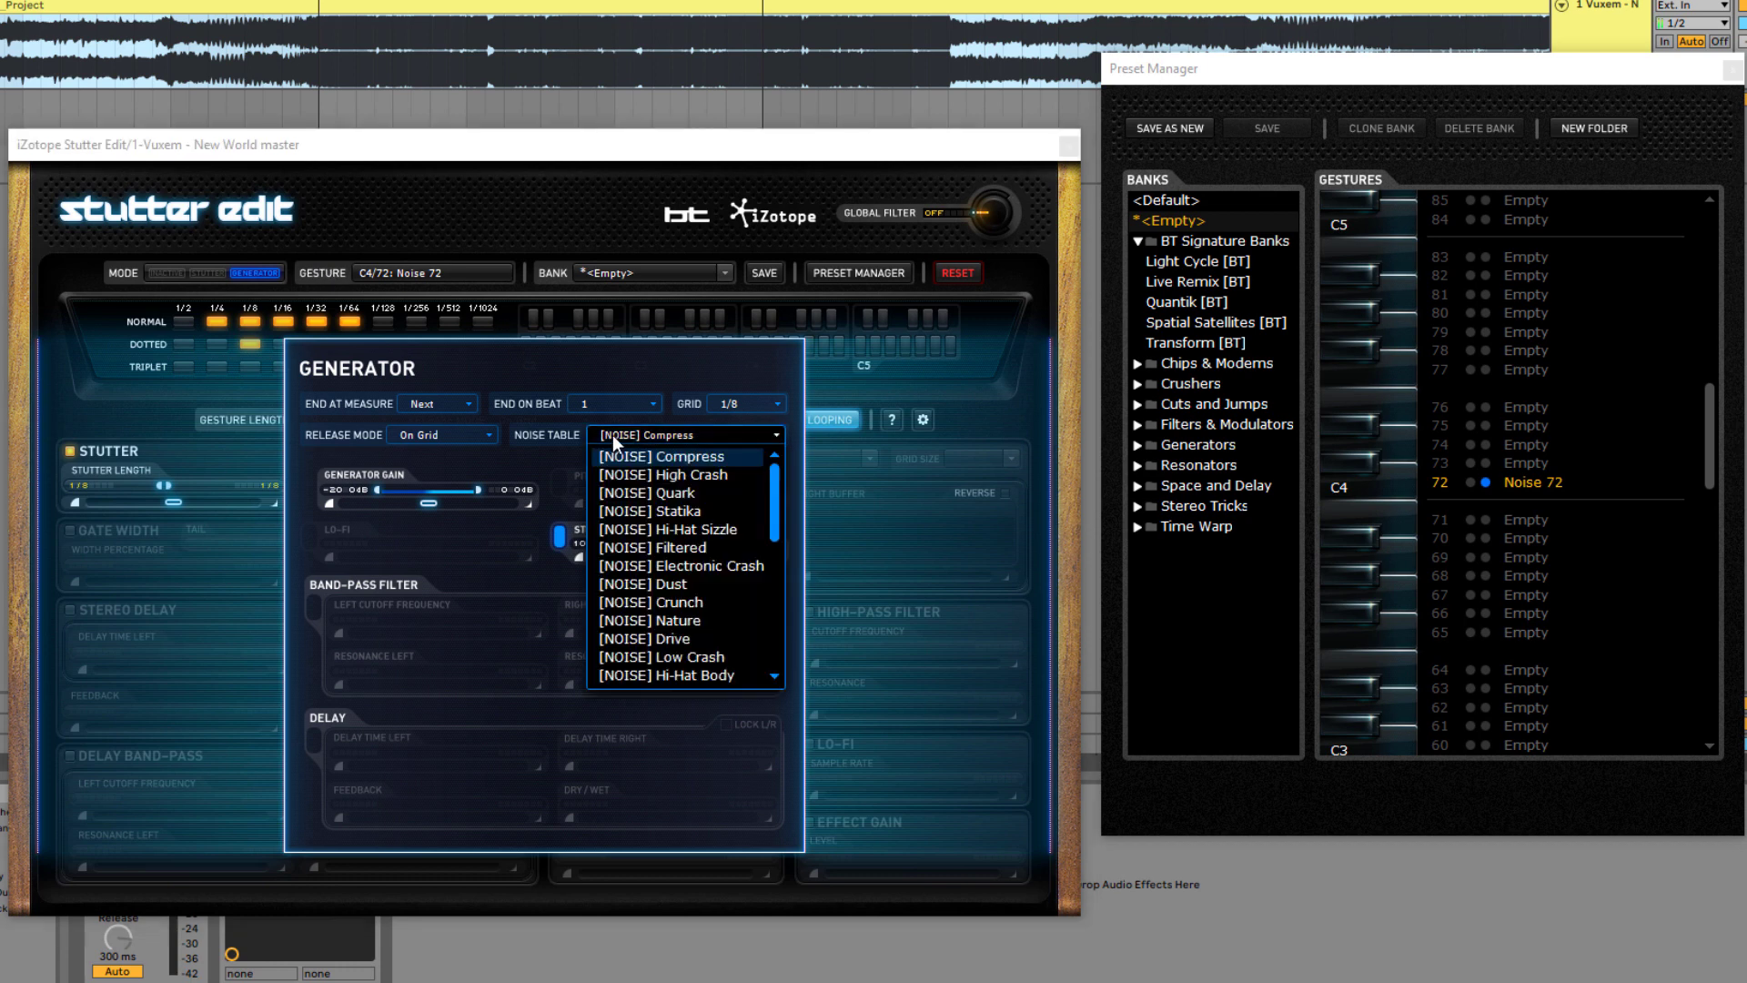
{"action": "left_click_drag", "start_coordinate": [780, 499], "coordinate": [788, 624]}
{"action": "left_click", "coordinate": [686, 462]}
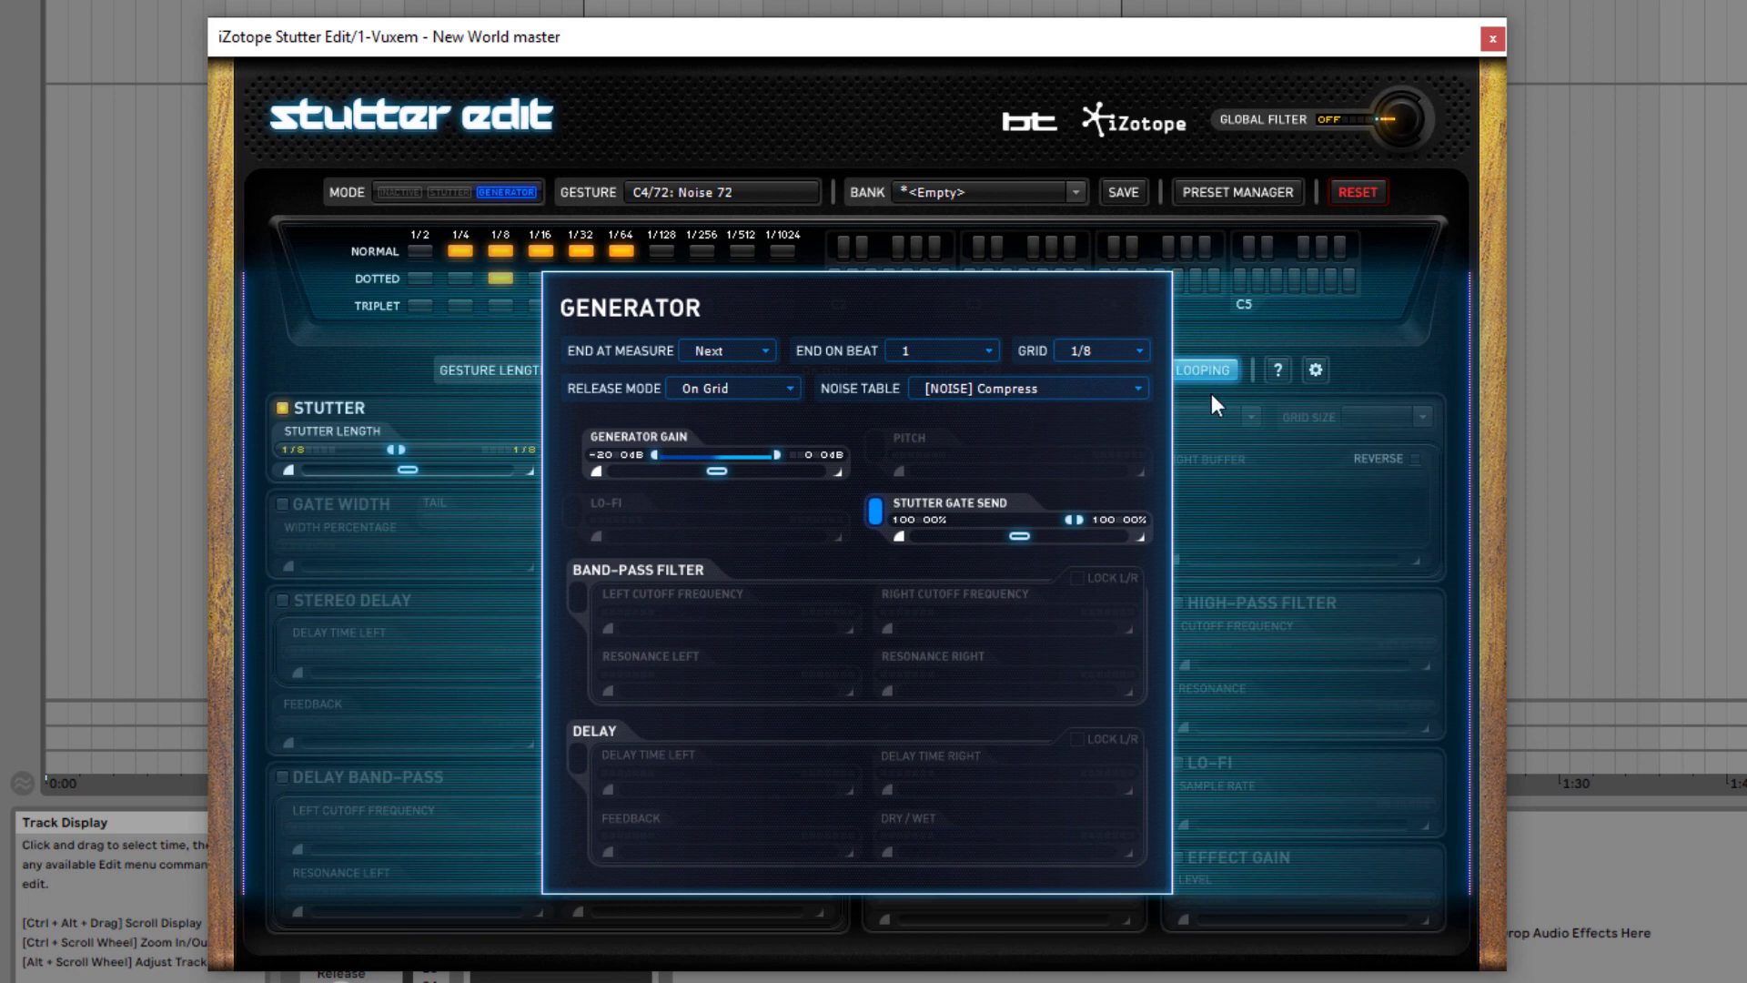
Try the band-pass filter and delay, leave both off, and put C4/72 into Stutter mode
{"action": "left_click", "coordinate": [577, 600]}
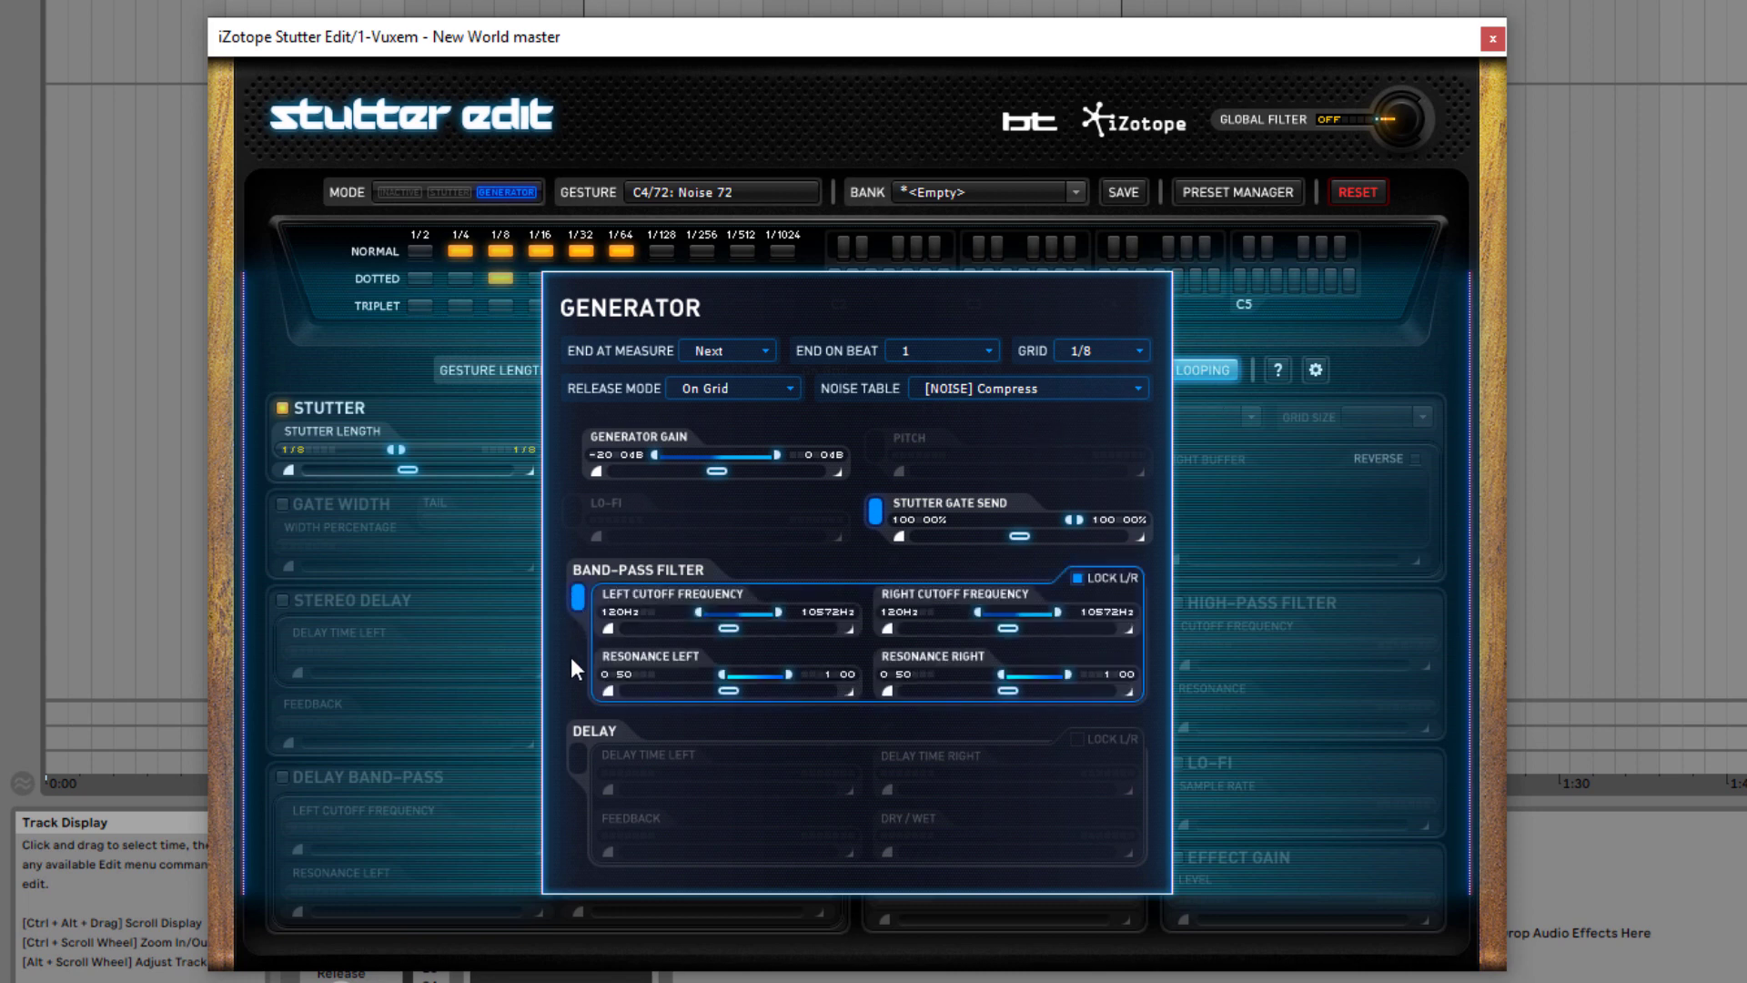
{"action": "left_click", "coordinate": [574, 767]}
{"action": "left_click", "coordinate": [574, 767]}
{"action": "left_click", "coordinate": [580, 602]}
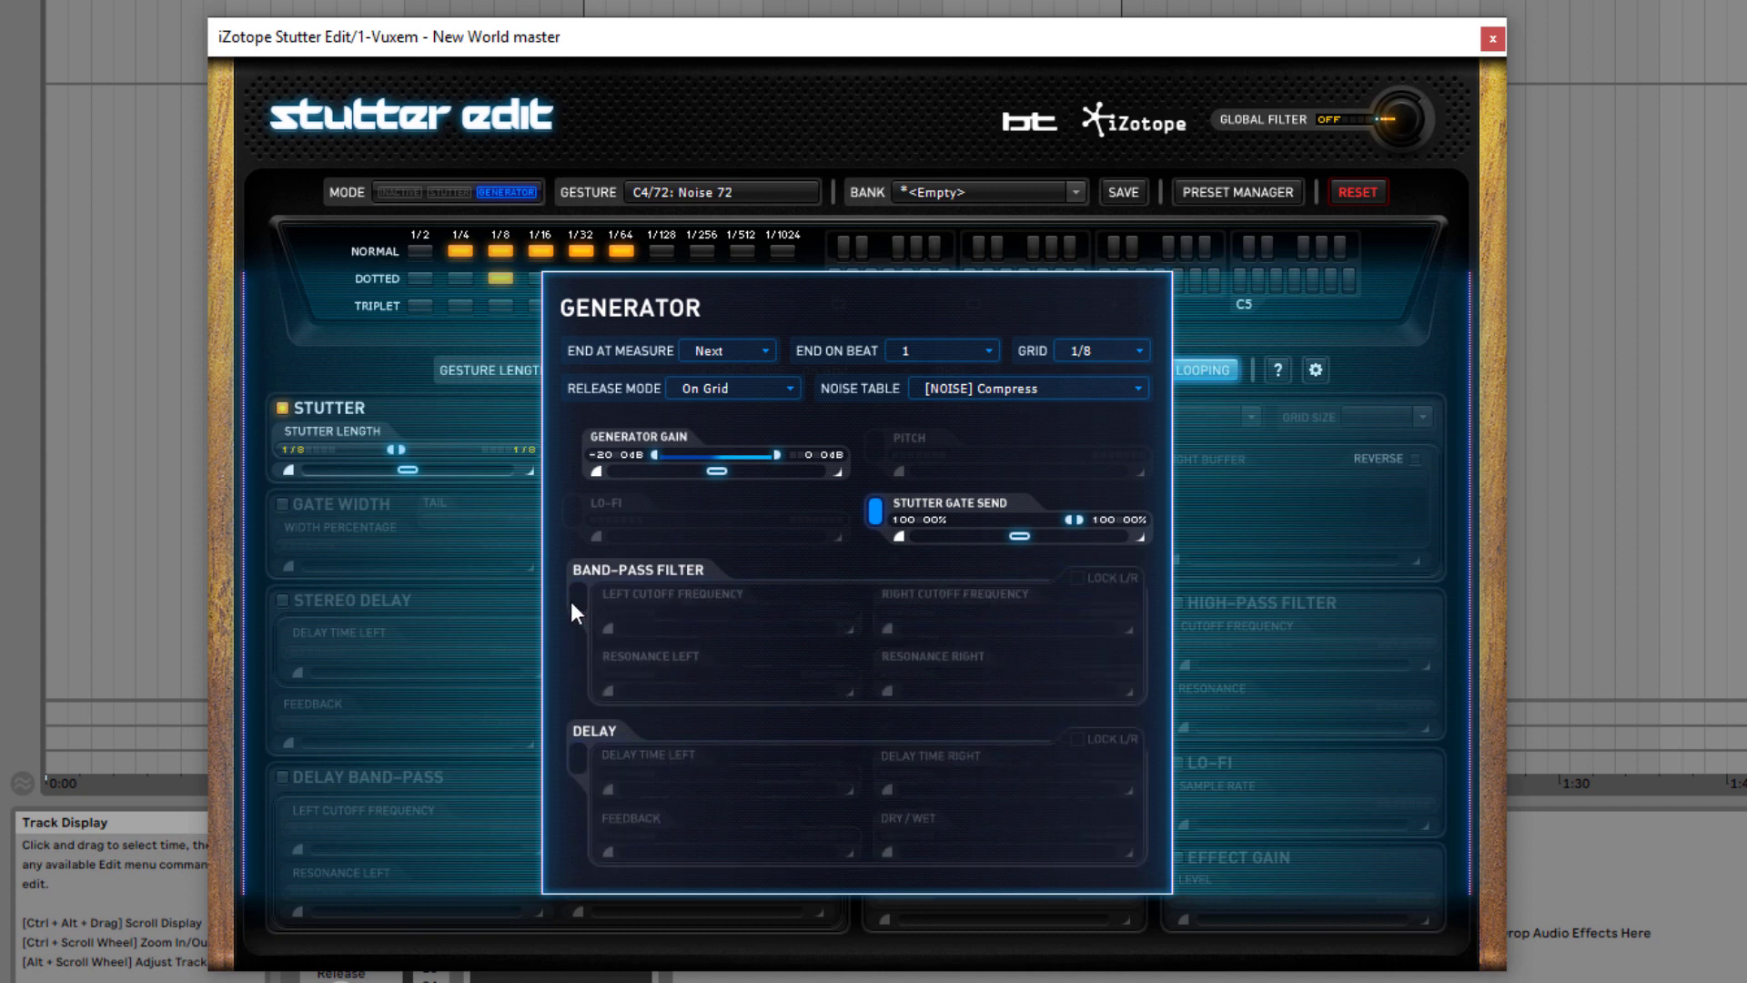
{"action": "left_click", "coordinate": [449, 192]}
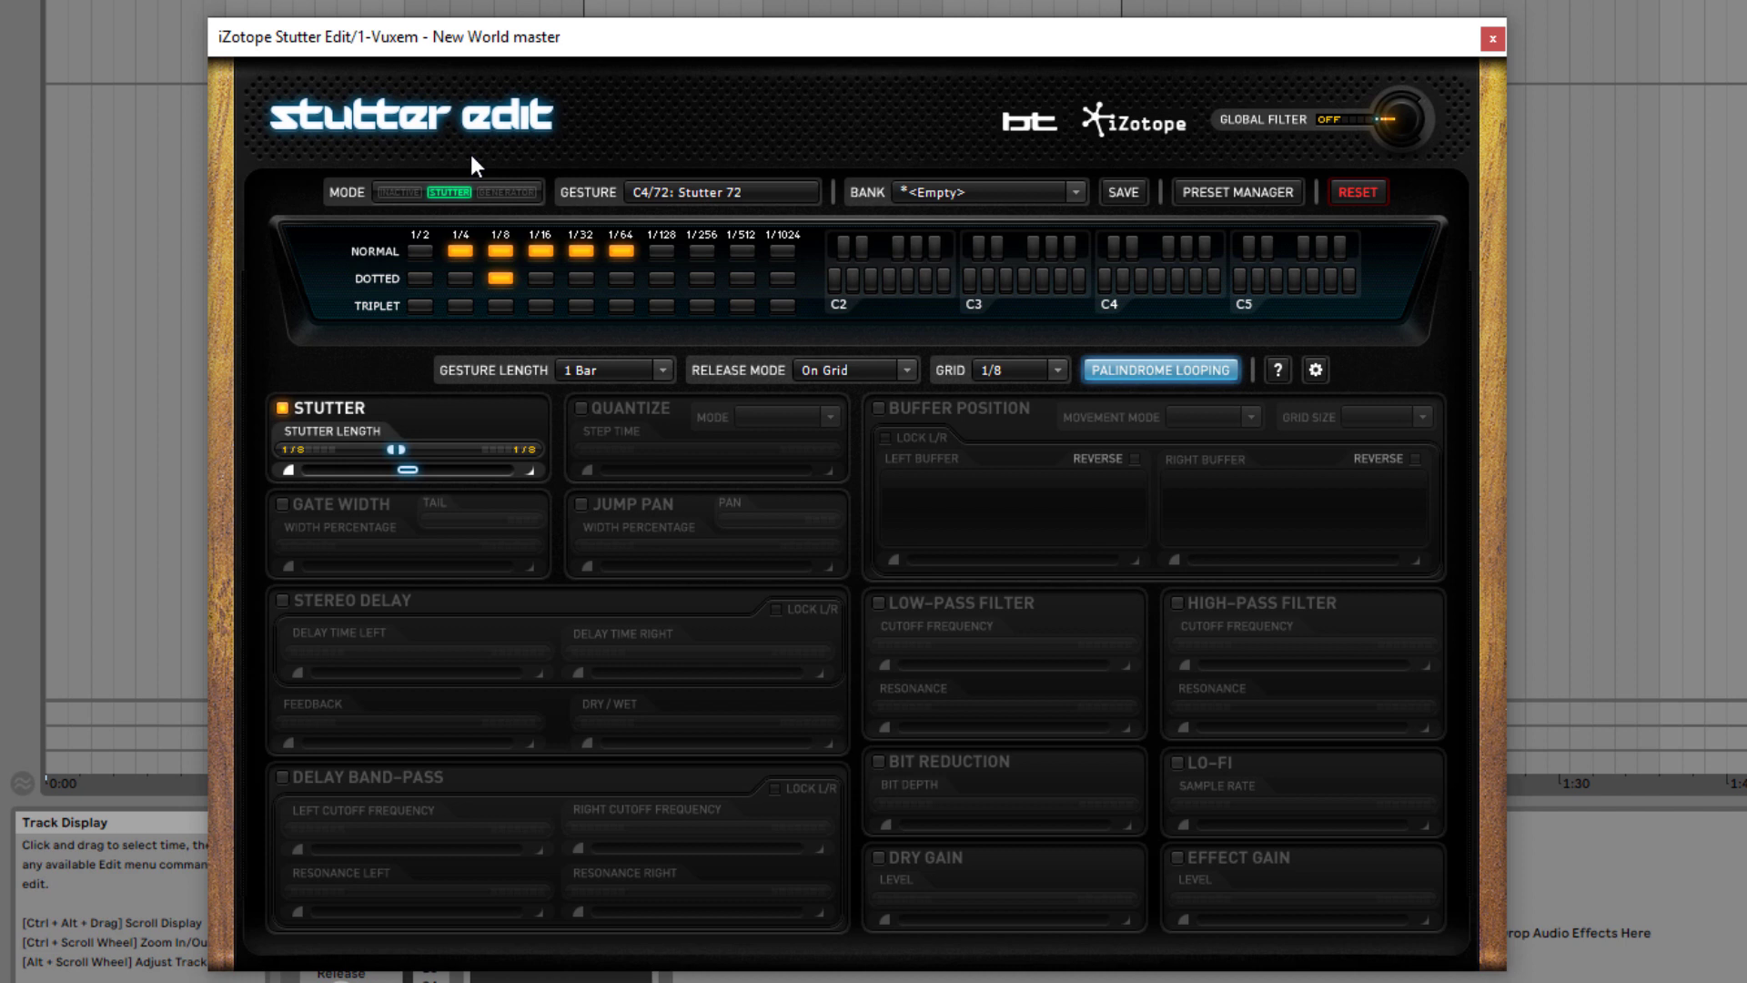
Widen the stutter length range to 1/8–1/64 while auditioning, and set the grid to 1/16
{"action": "left_click_drag", "start_coordinate": [404, 451], "coordinate": [452, 450]}
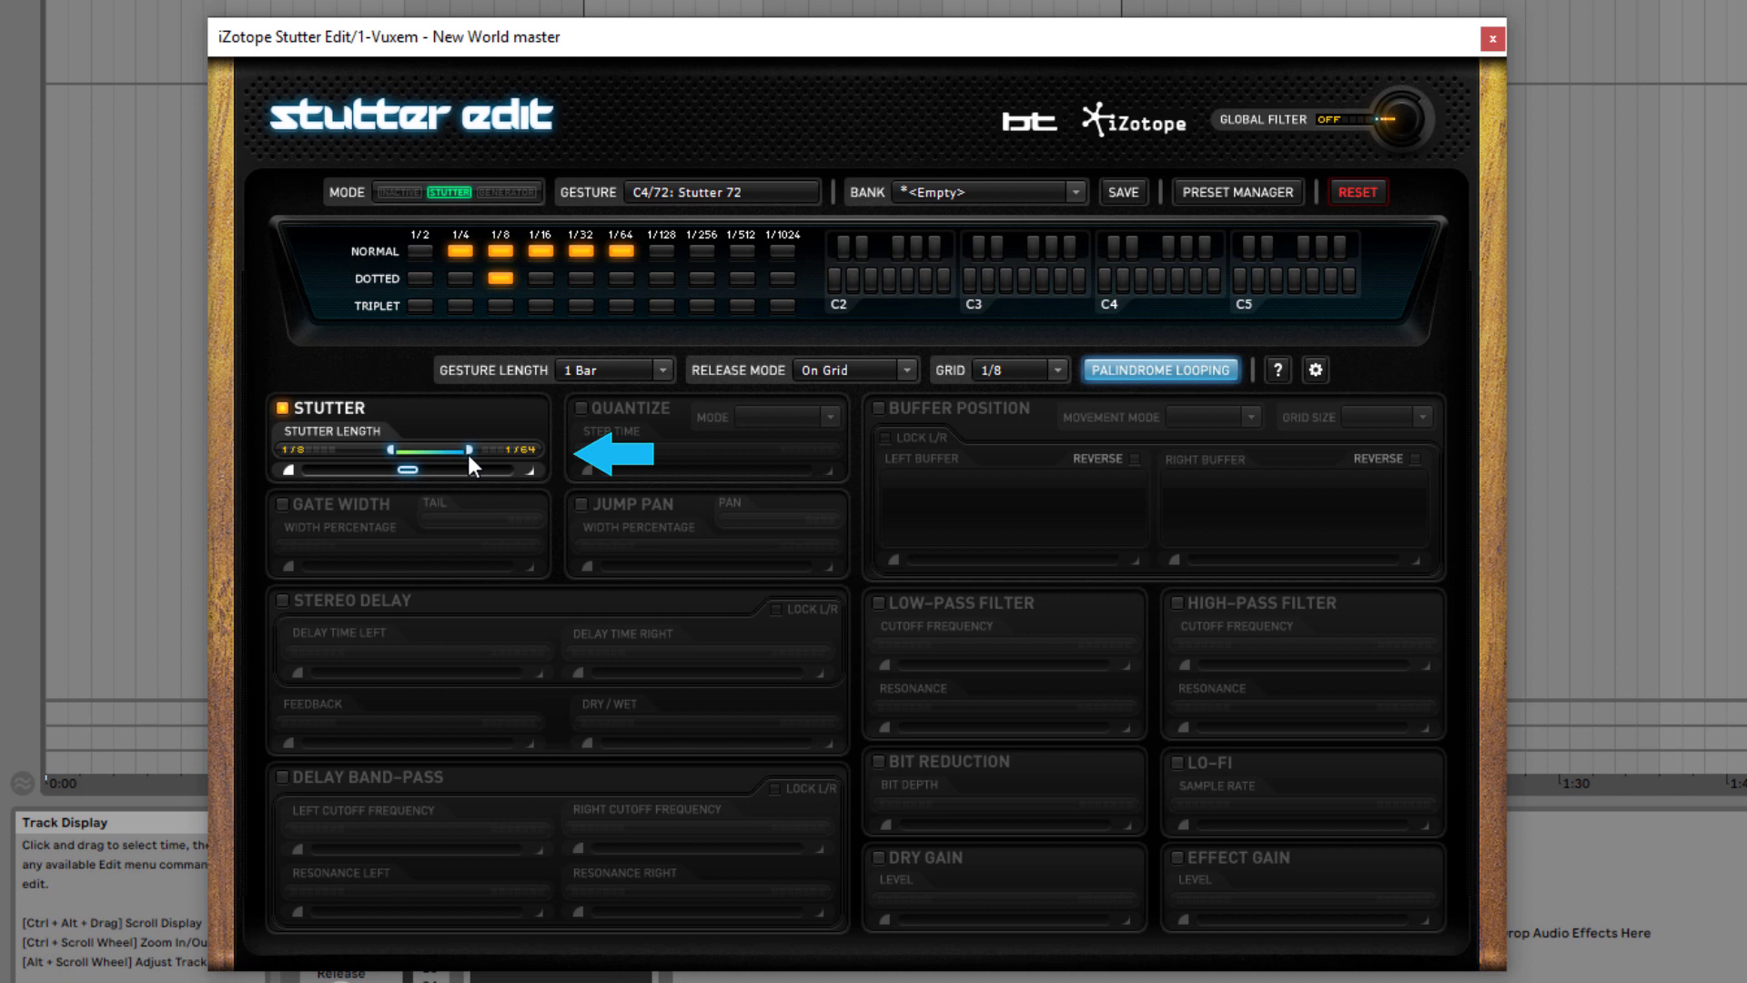
{"action": "key", "text": "space"}
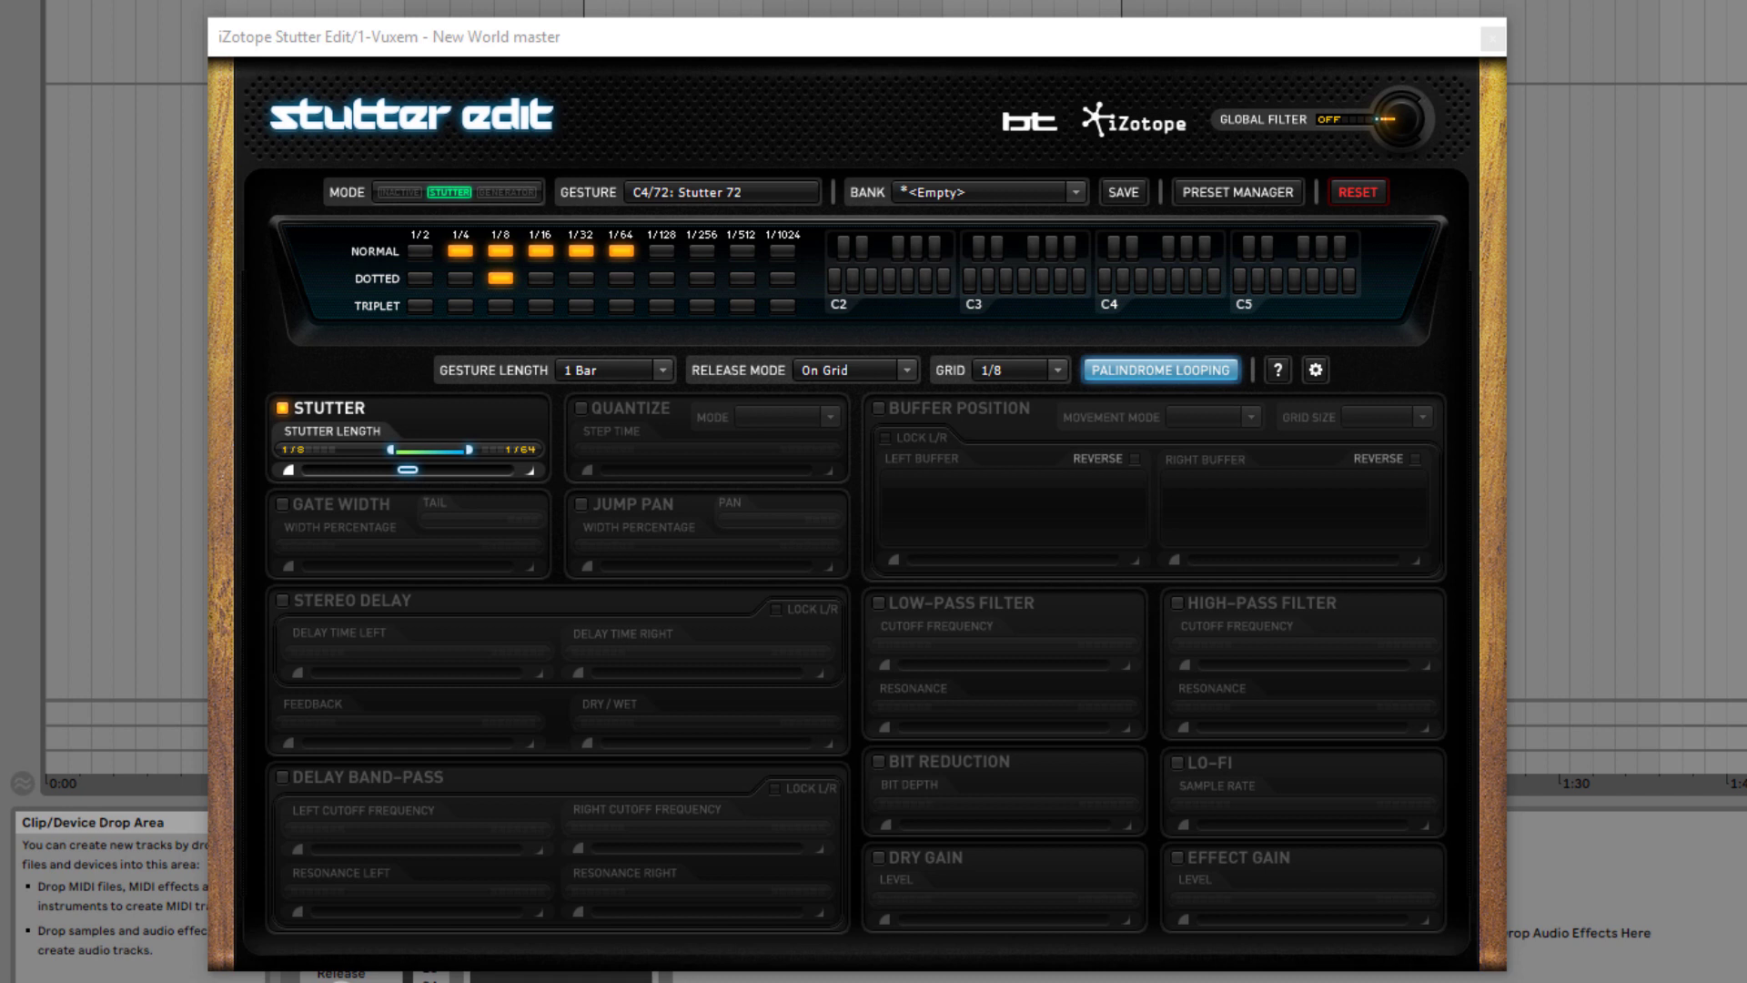
{"action": "left_click", "coordinate": [392, 448]}
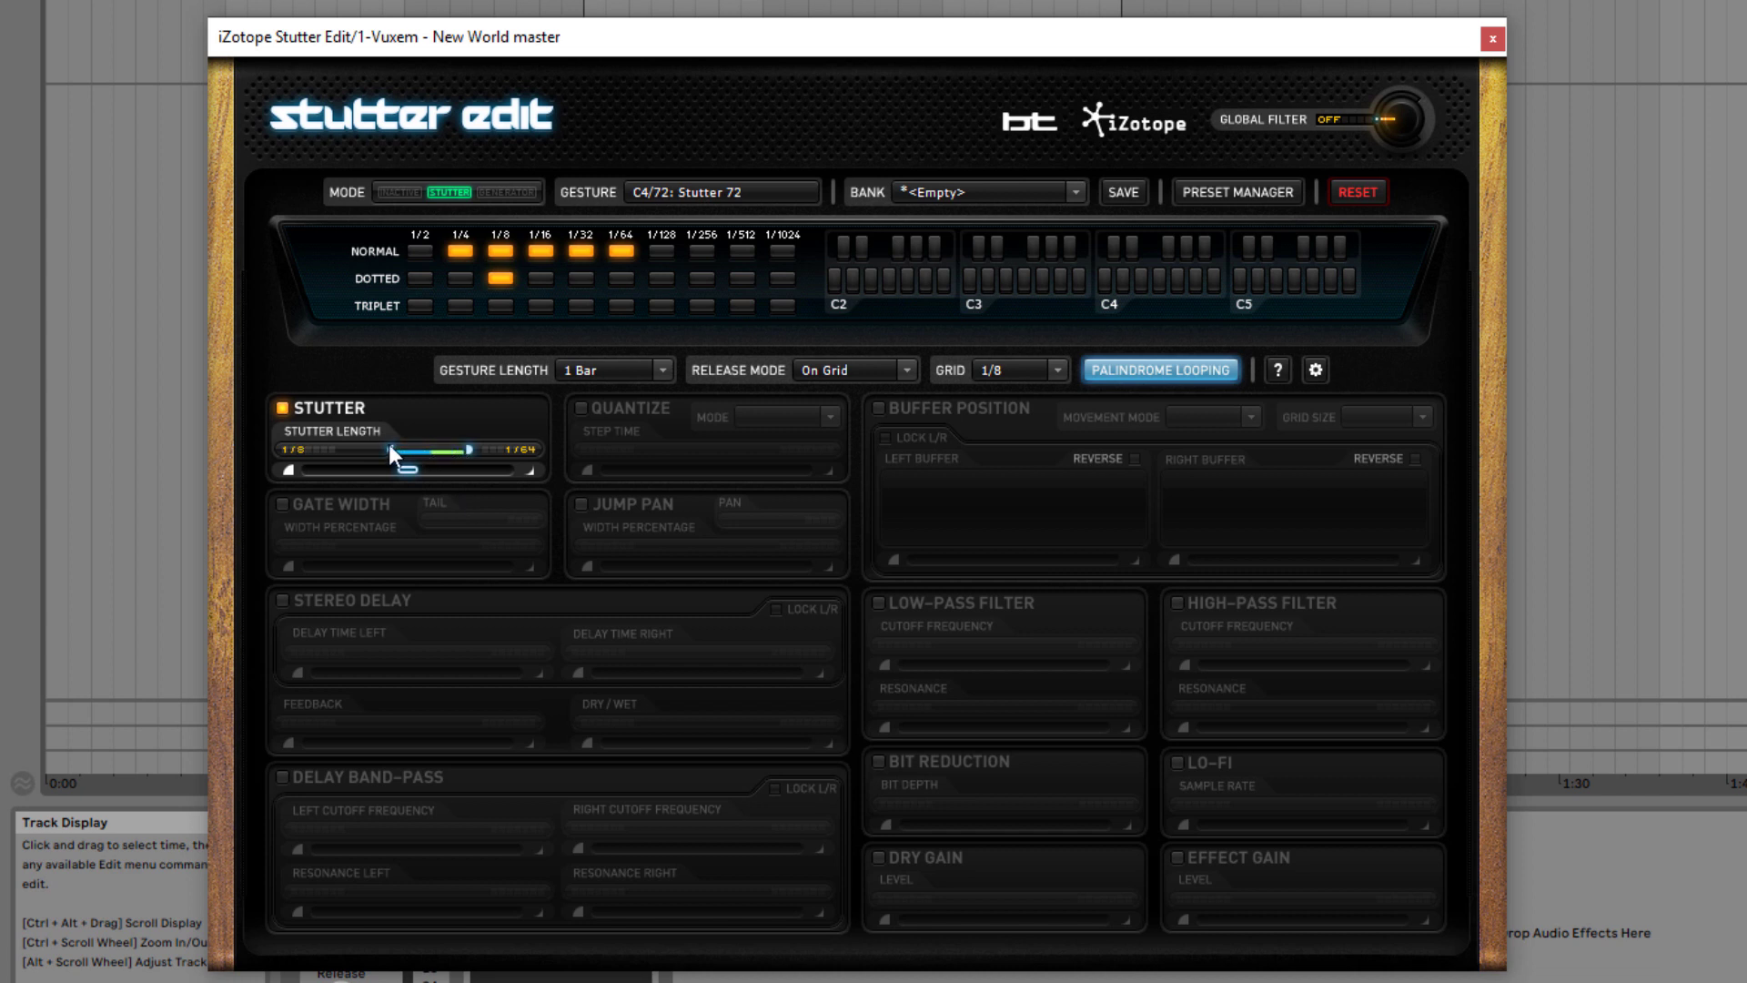
{"action": "left_click_drag", "start_coordinate": [410, 470], "coordinate": [533, 487]}
{"action": "left_click", "coordinate": [1051, 375]}
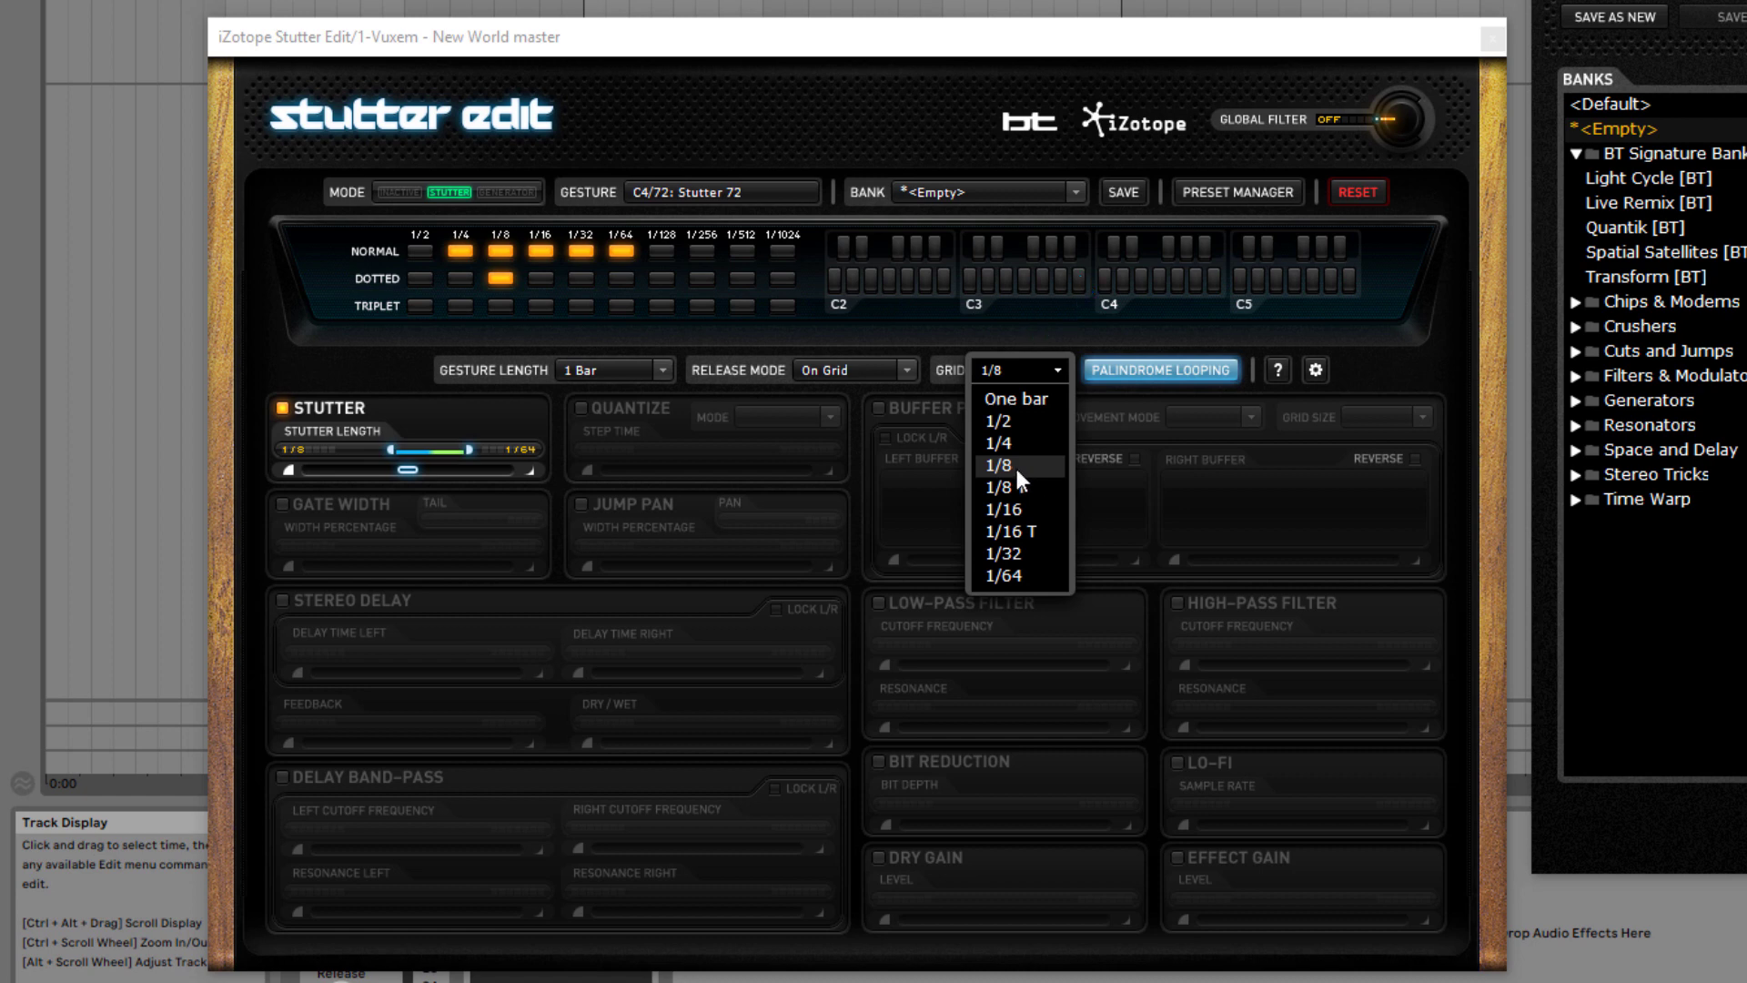
{"action": "left_click", "coordinate": [1029, 511]}
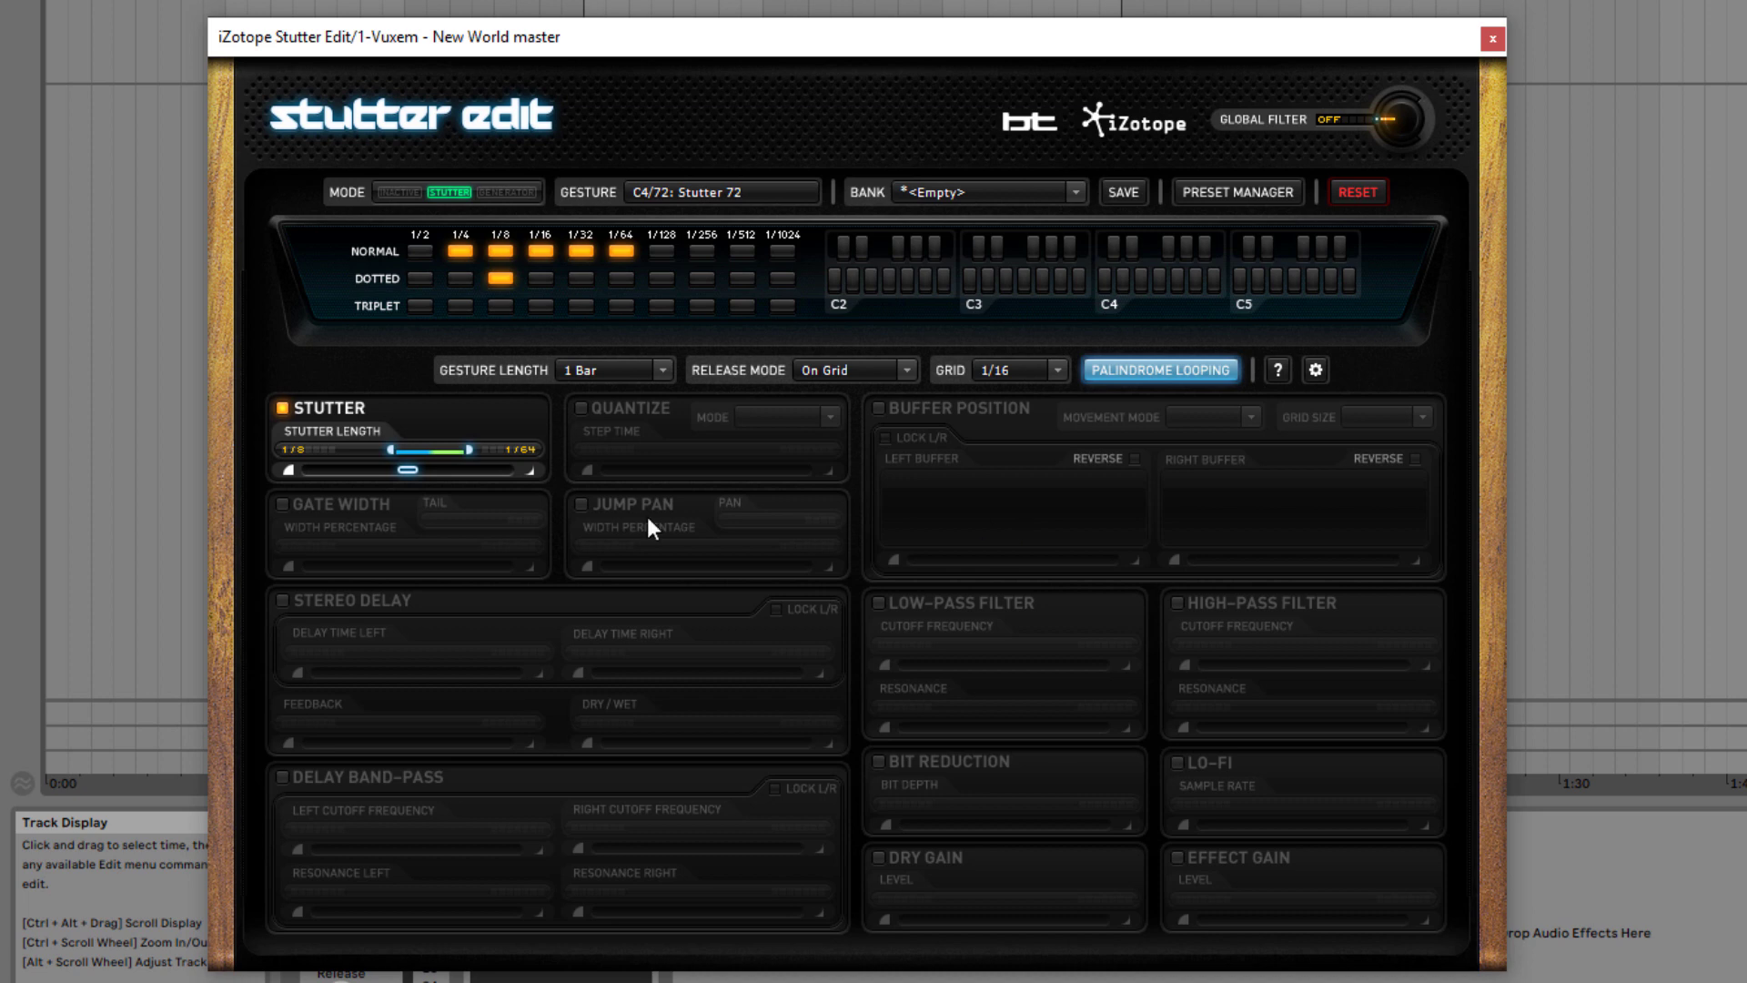
Try a 1/4 gesture length and set the release mode to Full Gesture
{"action": "left_click", "coordinate": [663, 371]}
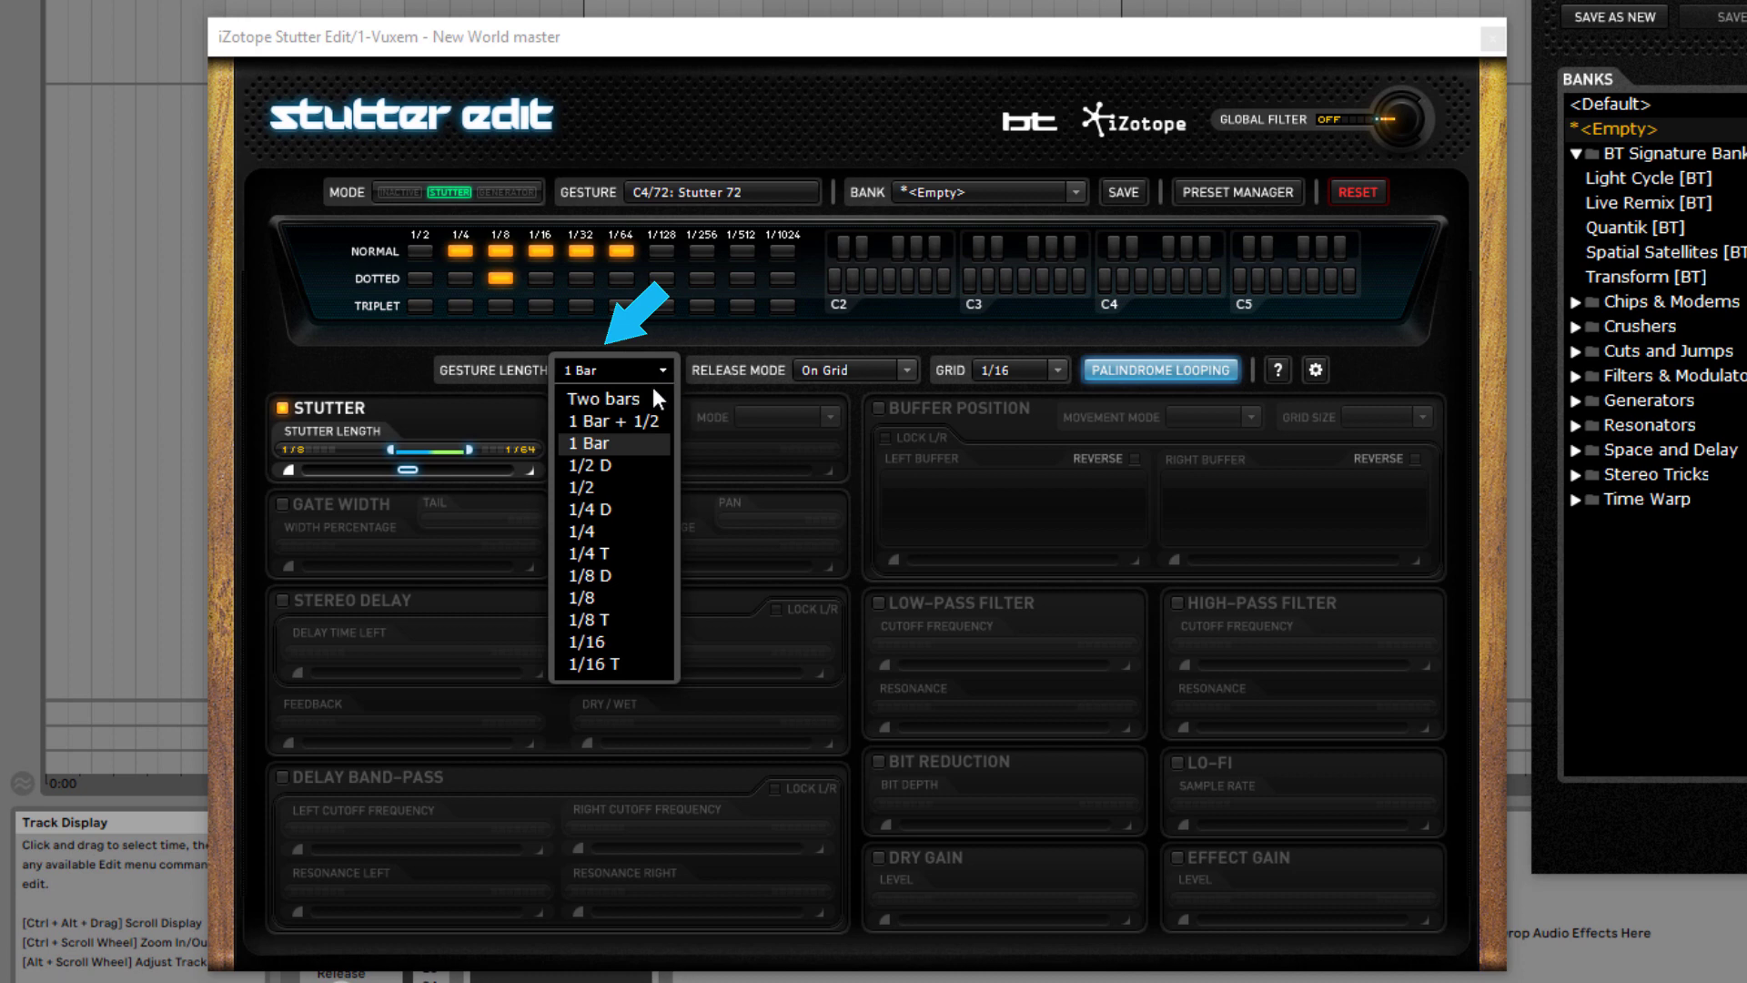
{"action": "left_click", "coordinate": [582, 532]}
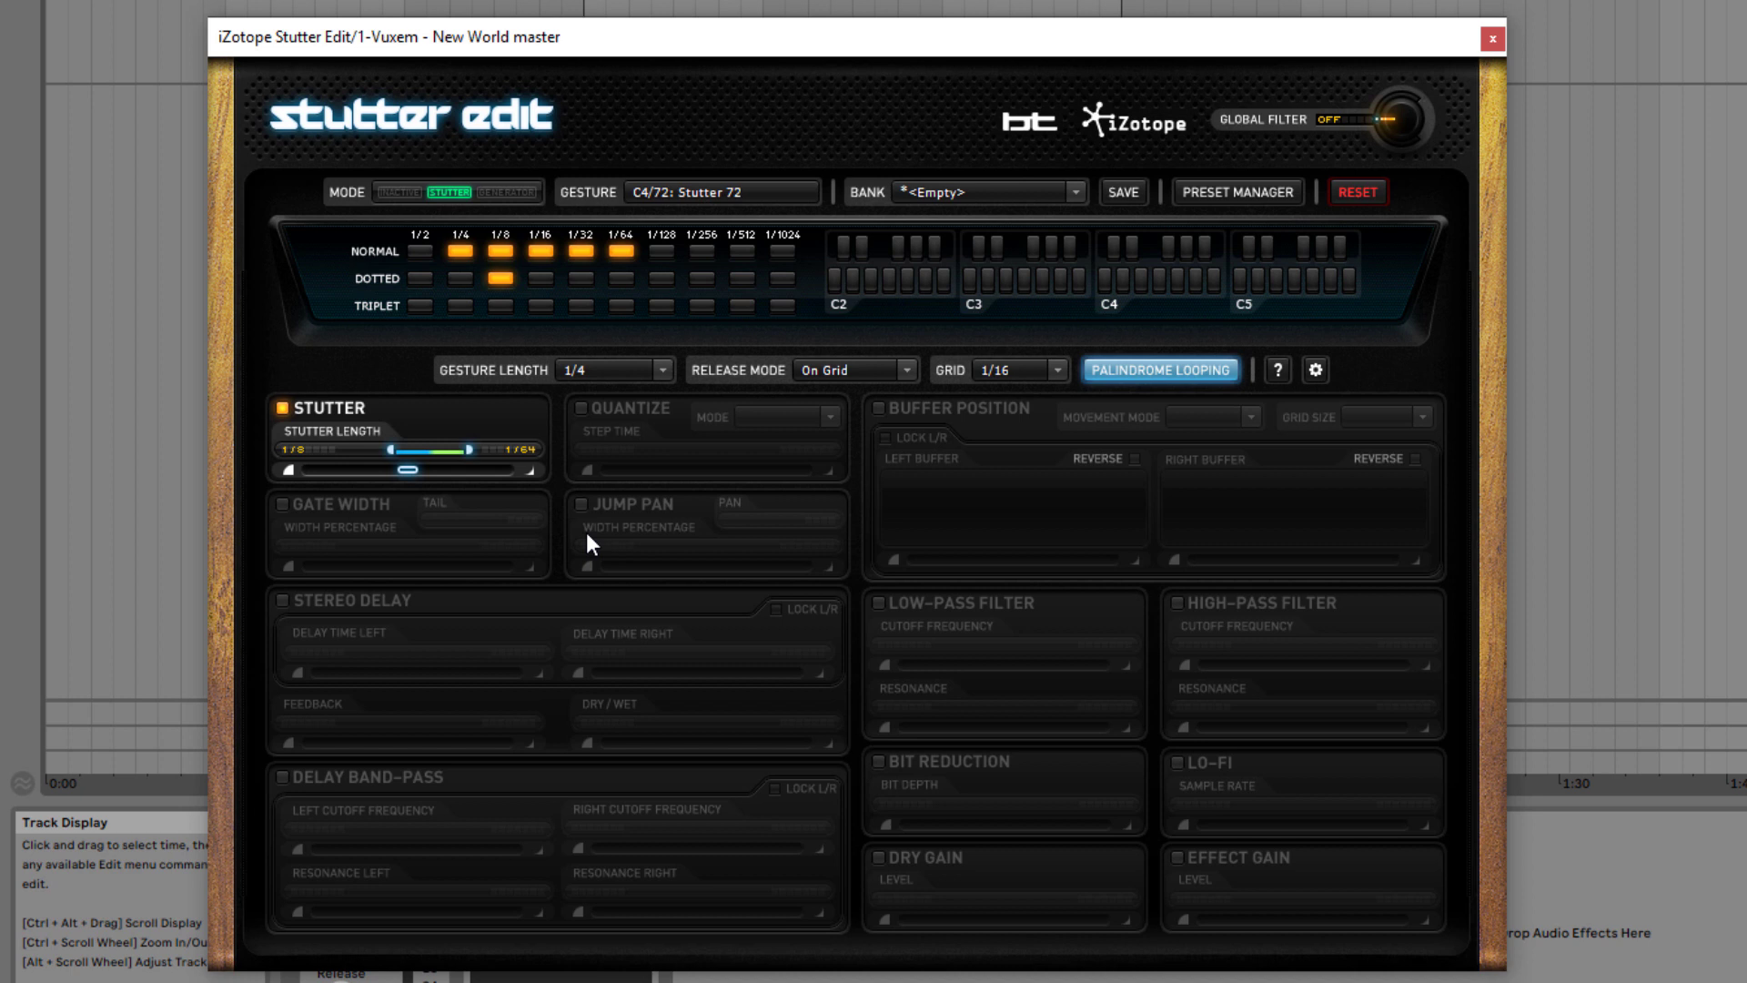
{"action": "left_click", "coordinate": [899, 374]}
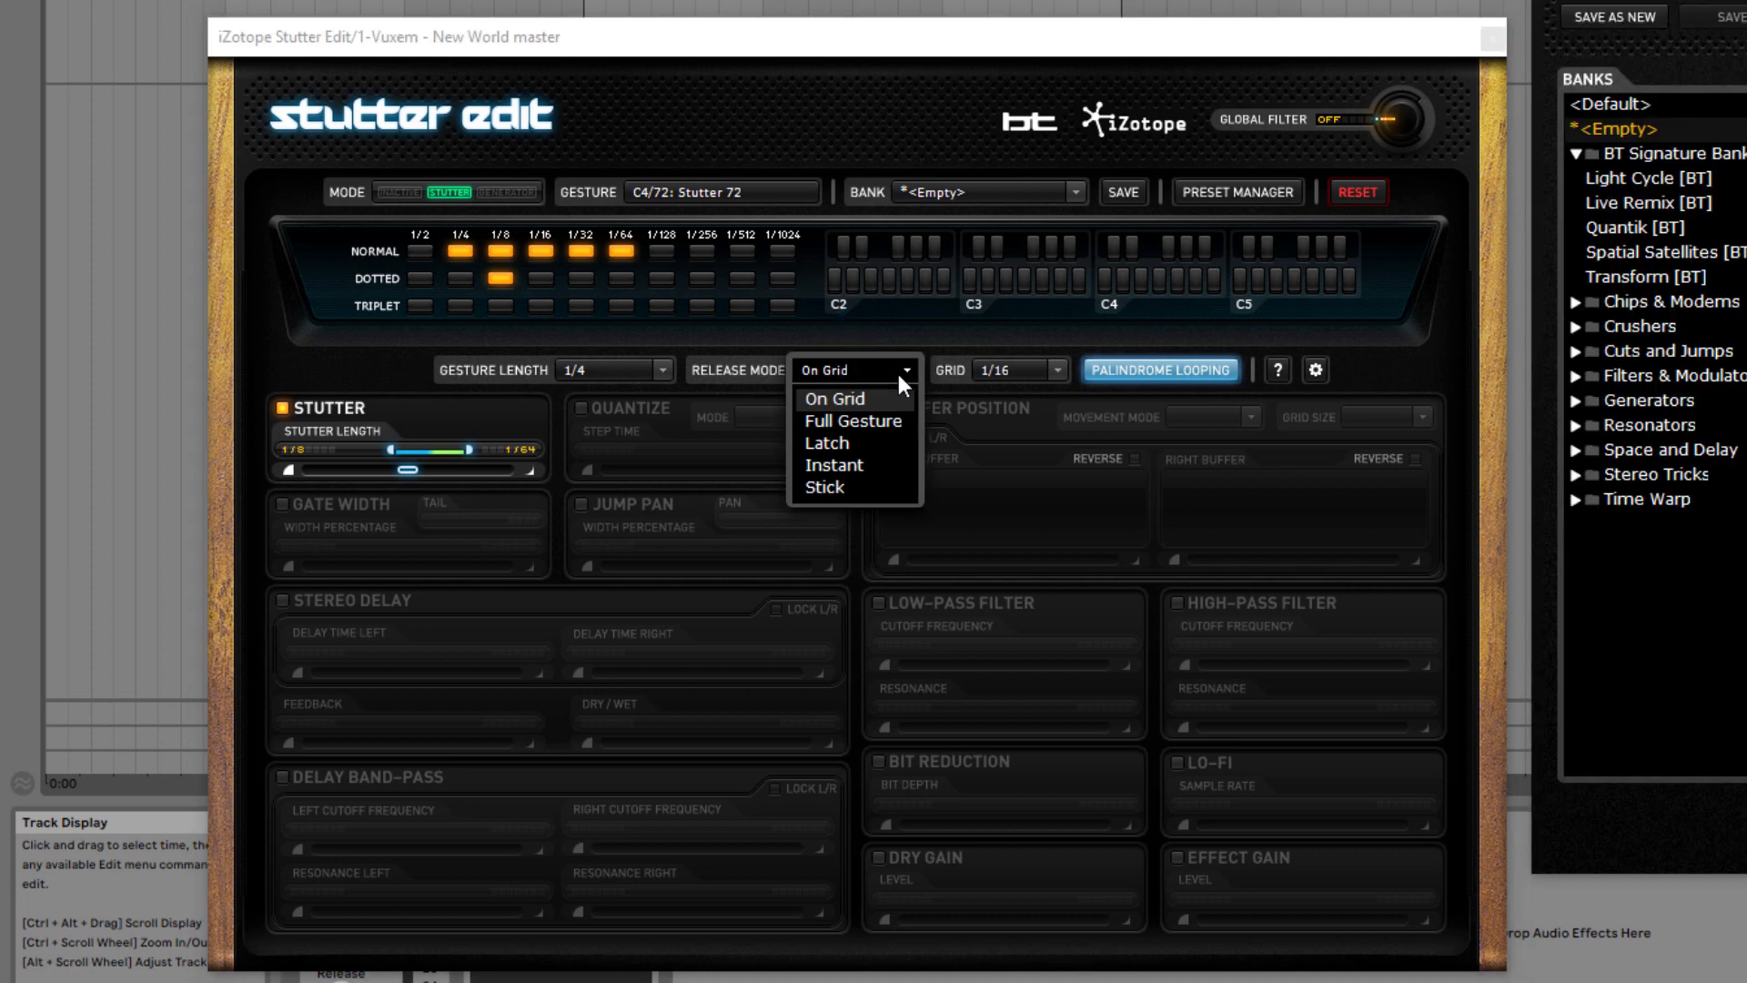
{"action": "left_click", "coordinate": [849, 422]}
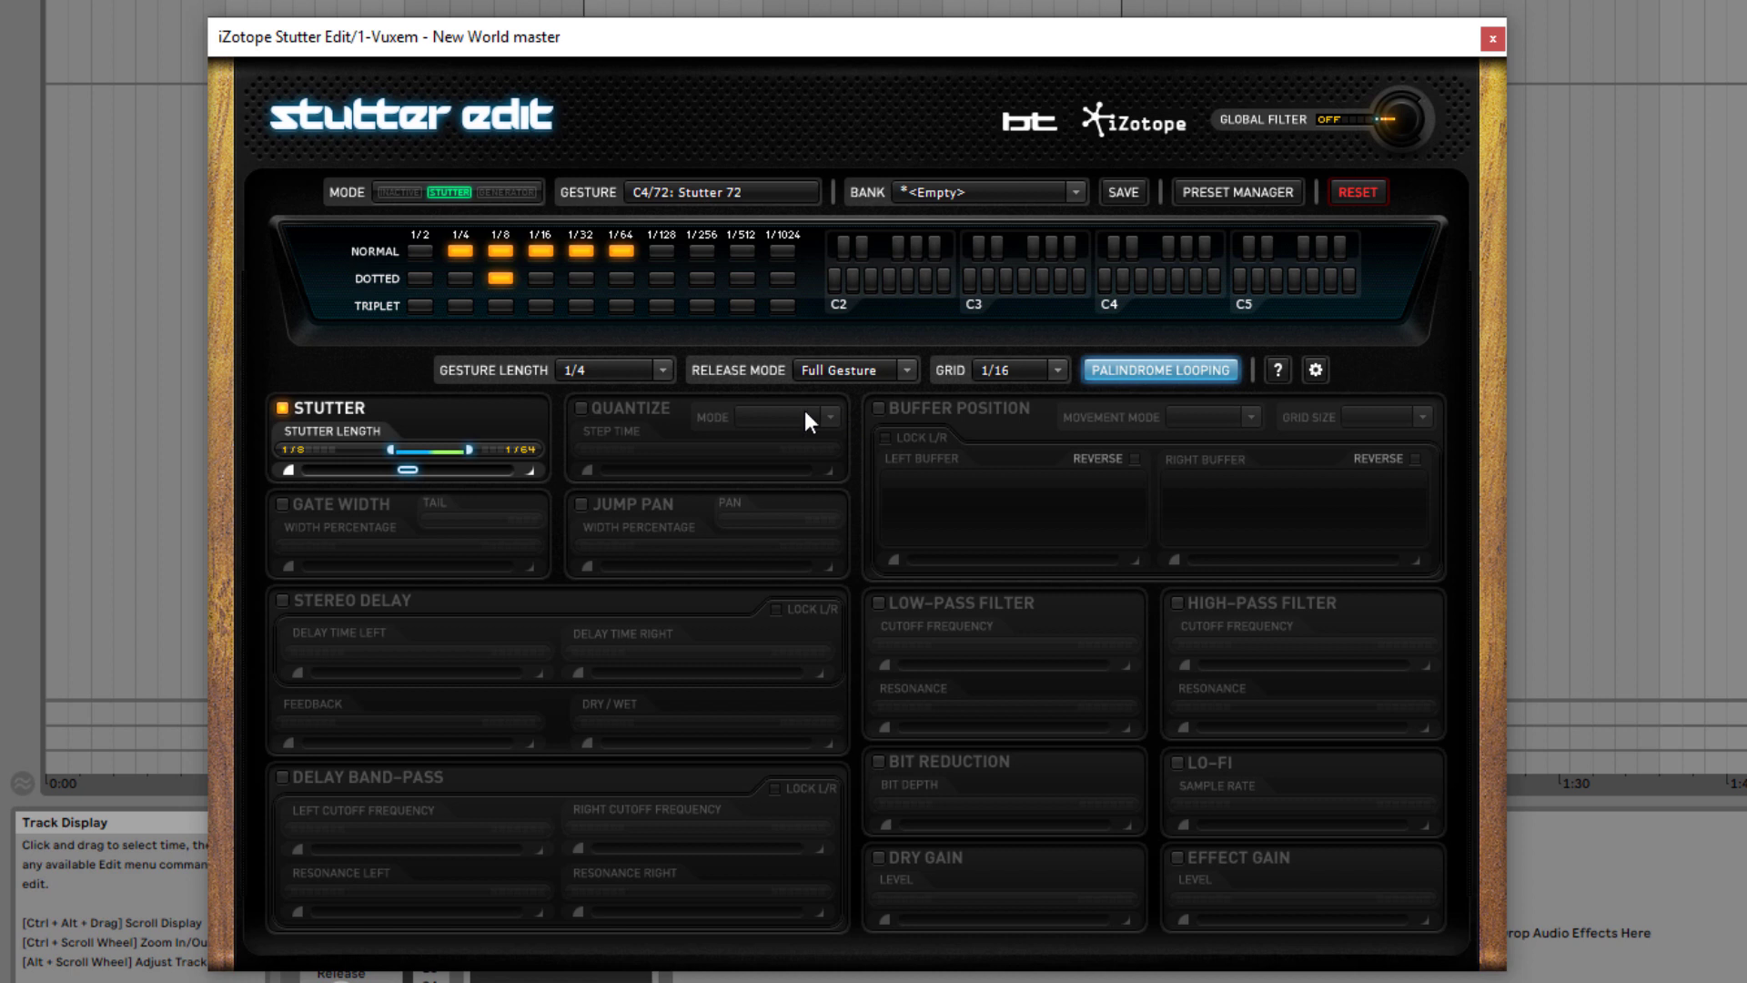
Return the gesture length to 1 Bar and switch palindrome looping off
{"action": "left_click", "coordinate": [662, 369]}
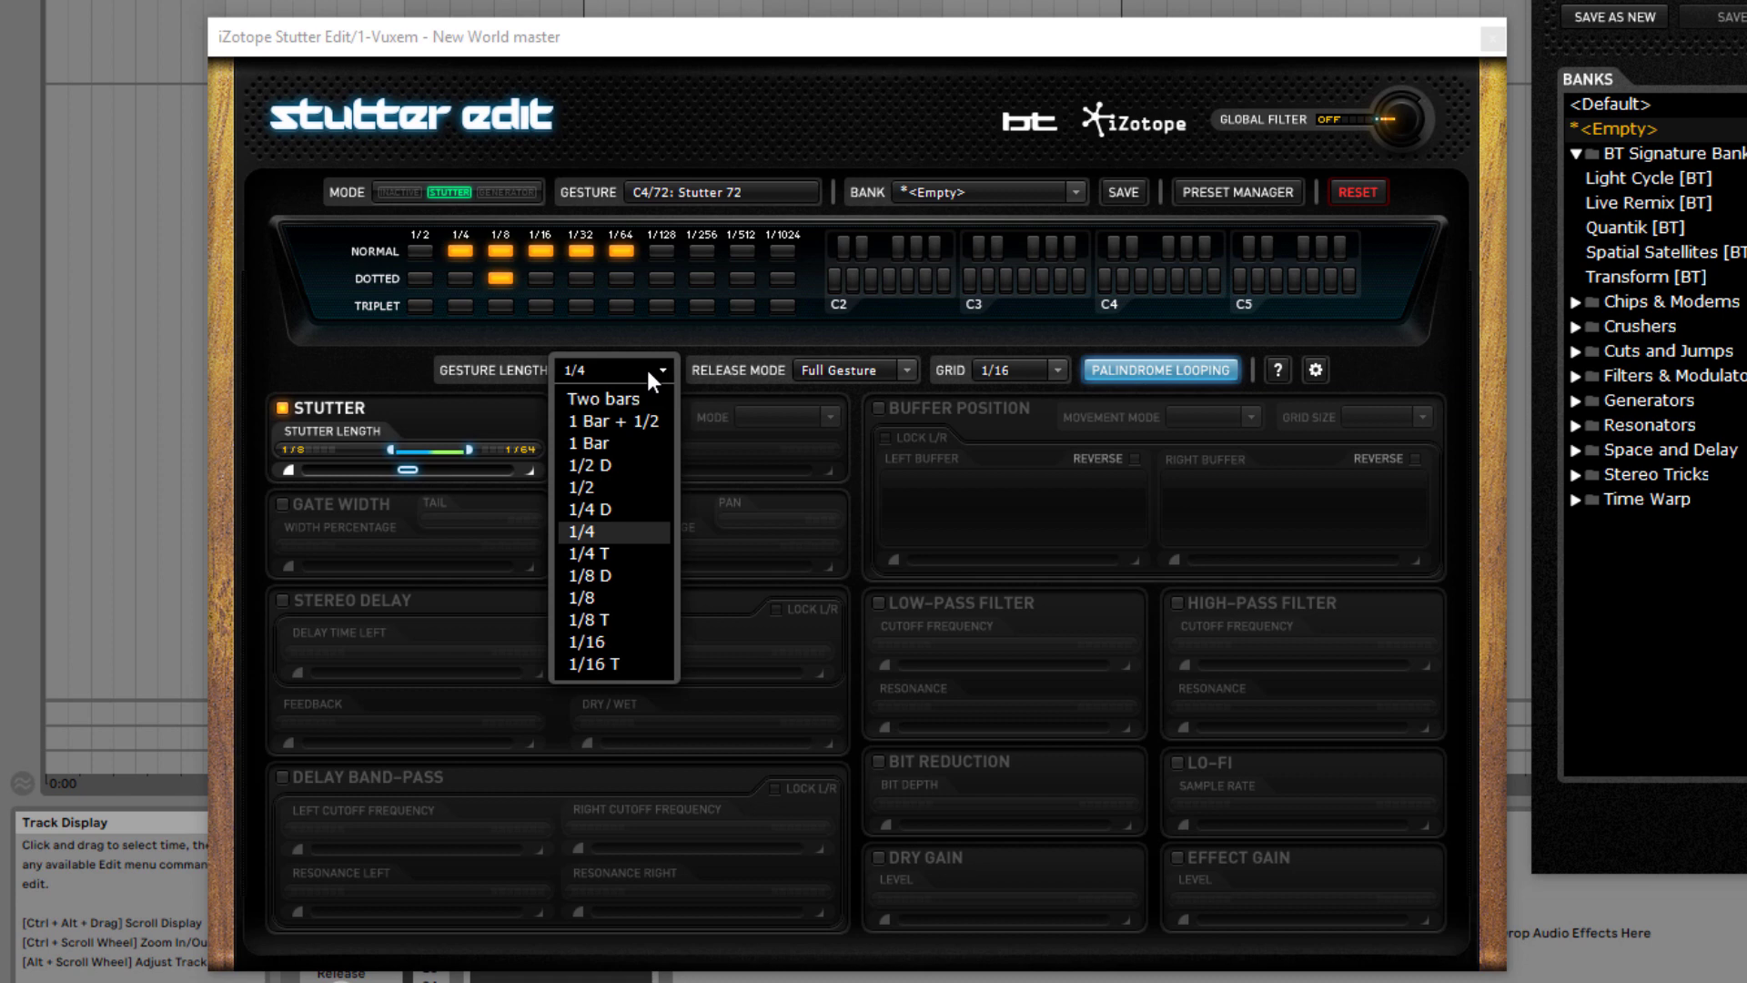
{"action": "left_click", "coordinate": [612, 441]}
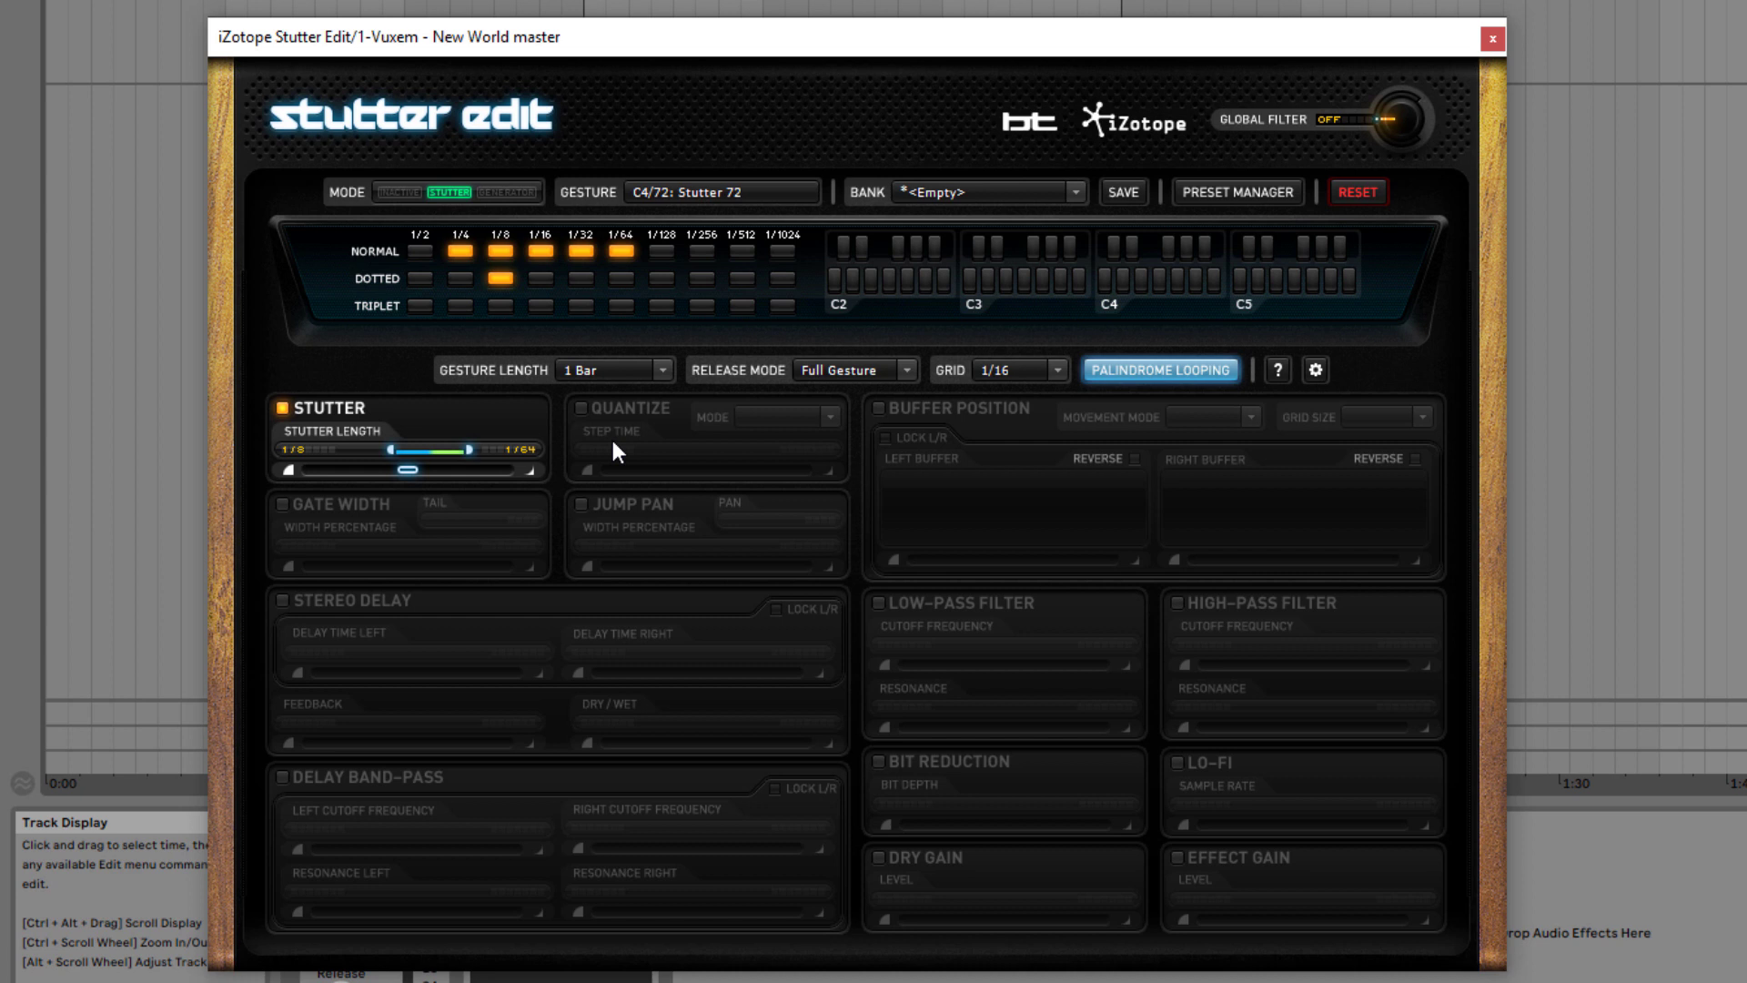
{"action": "left_click", "coordinate": [1144, 375]}
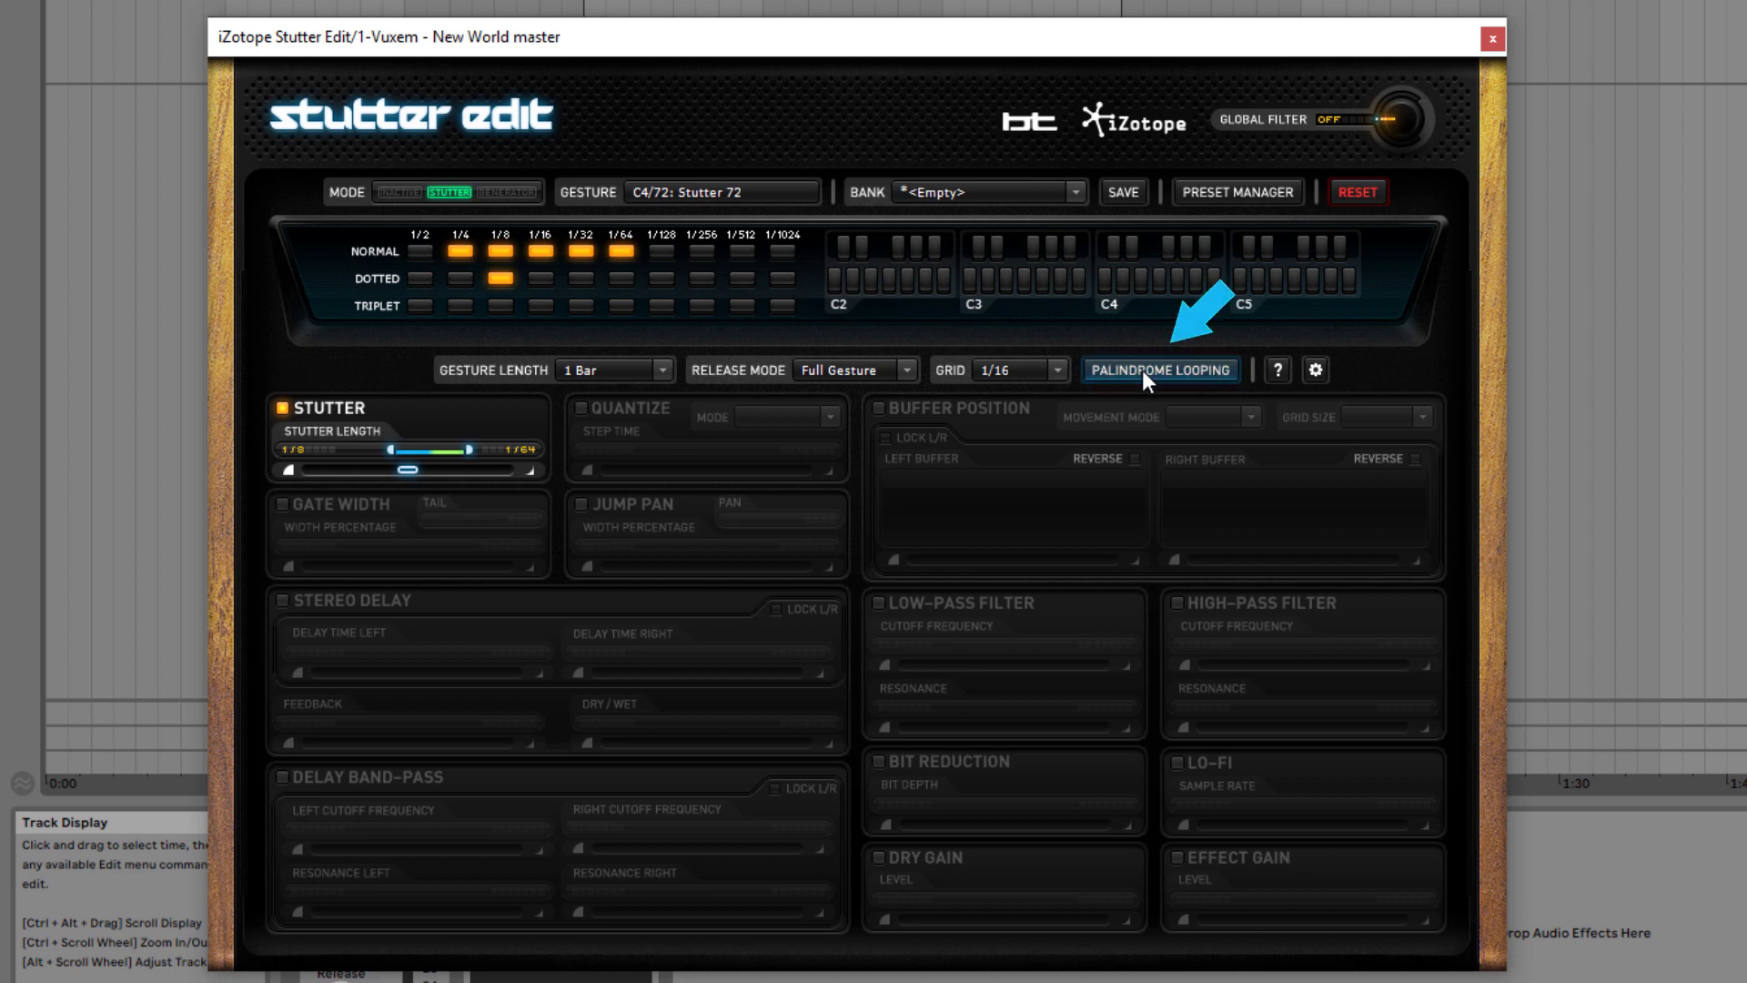
Toggle palindrome looping a few times, leaving it switched on
{"action": "left_click", "coordinate": [1143, 369]}
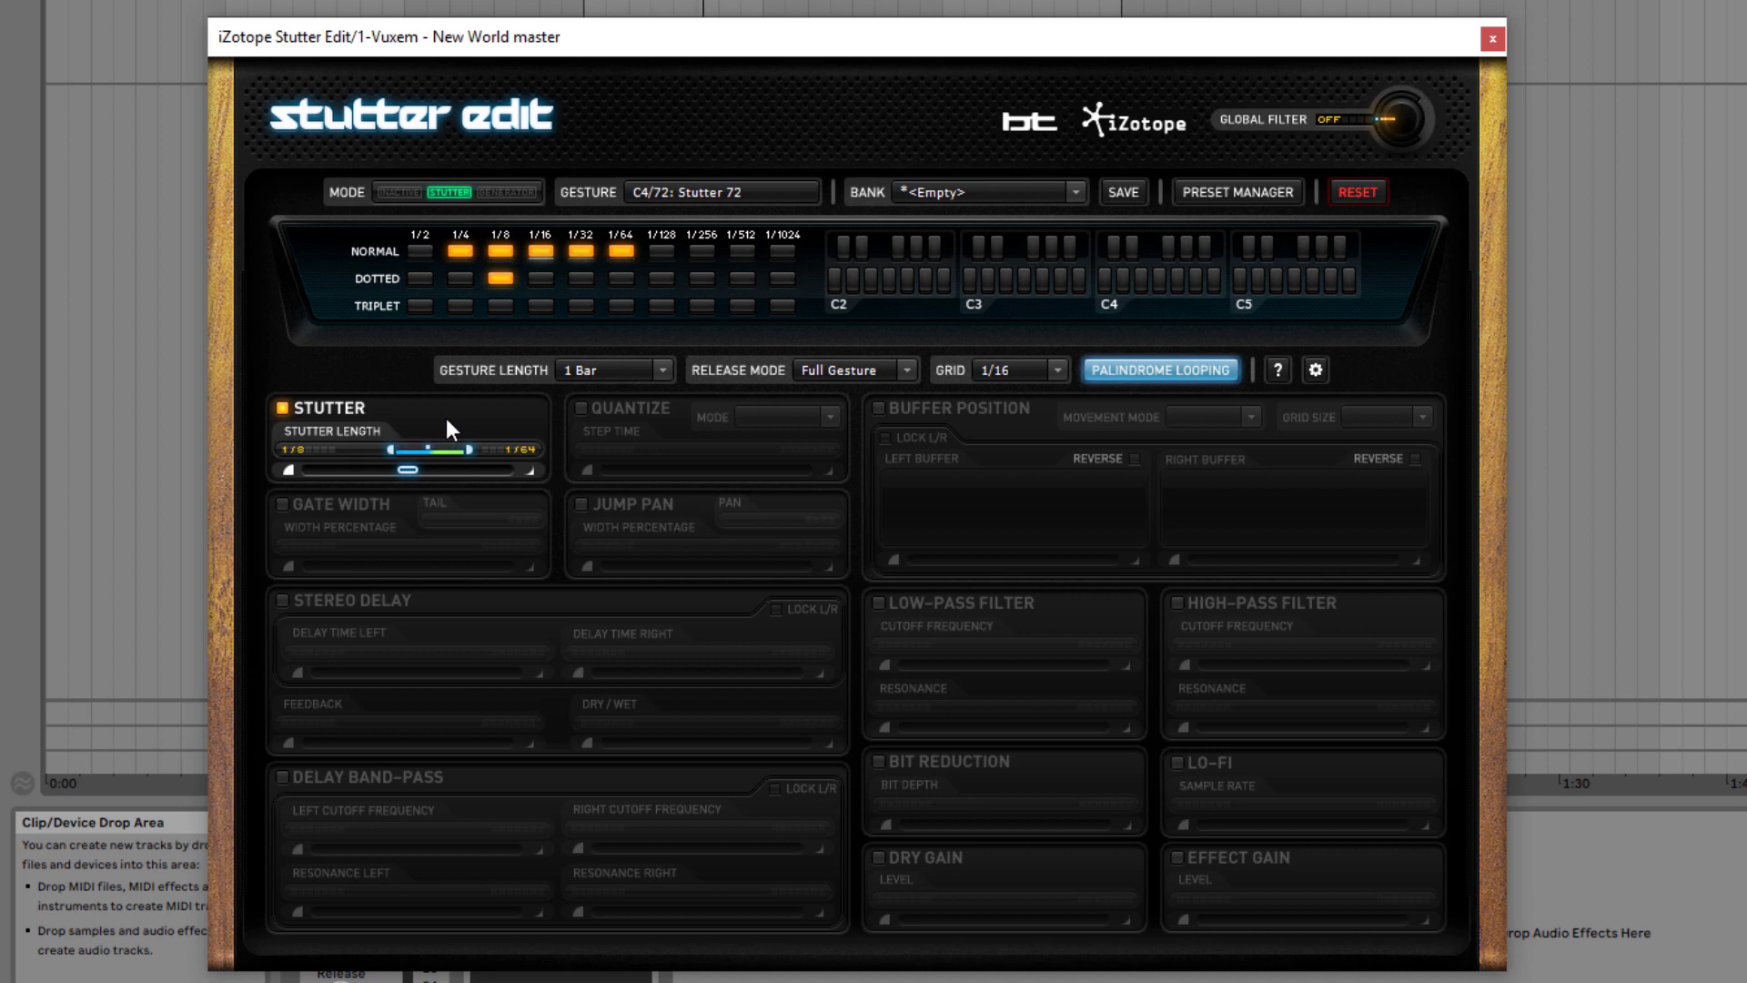
{"action": "left_click", "coordinate": [1145, 371]}
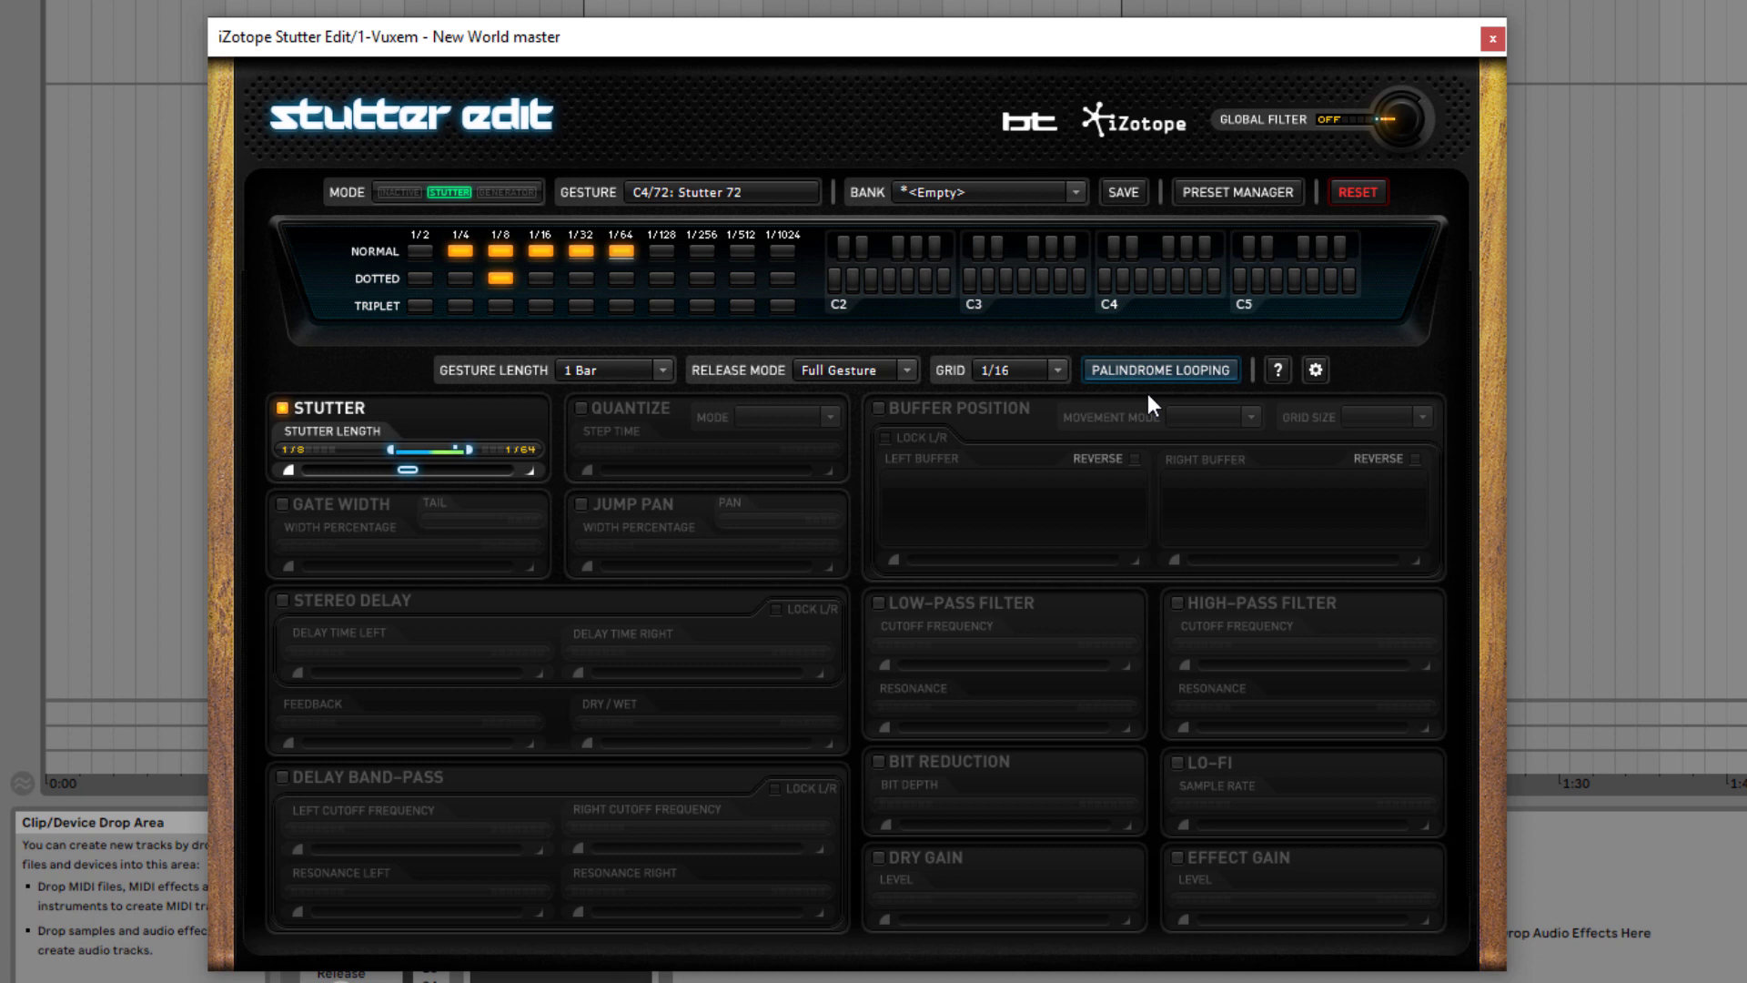
{"action": "left_click", "coordinate": [1155, 371]}
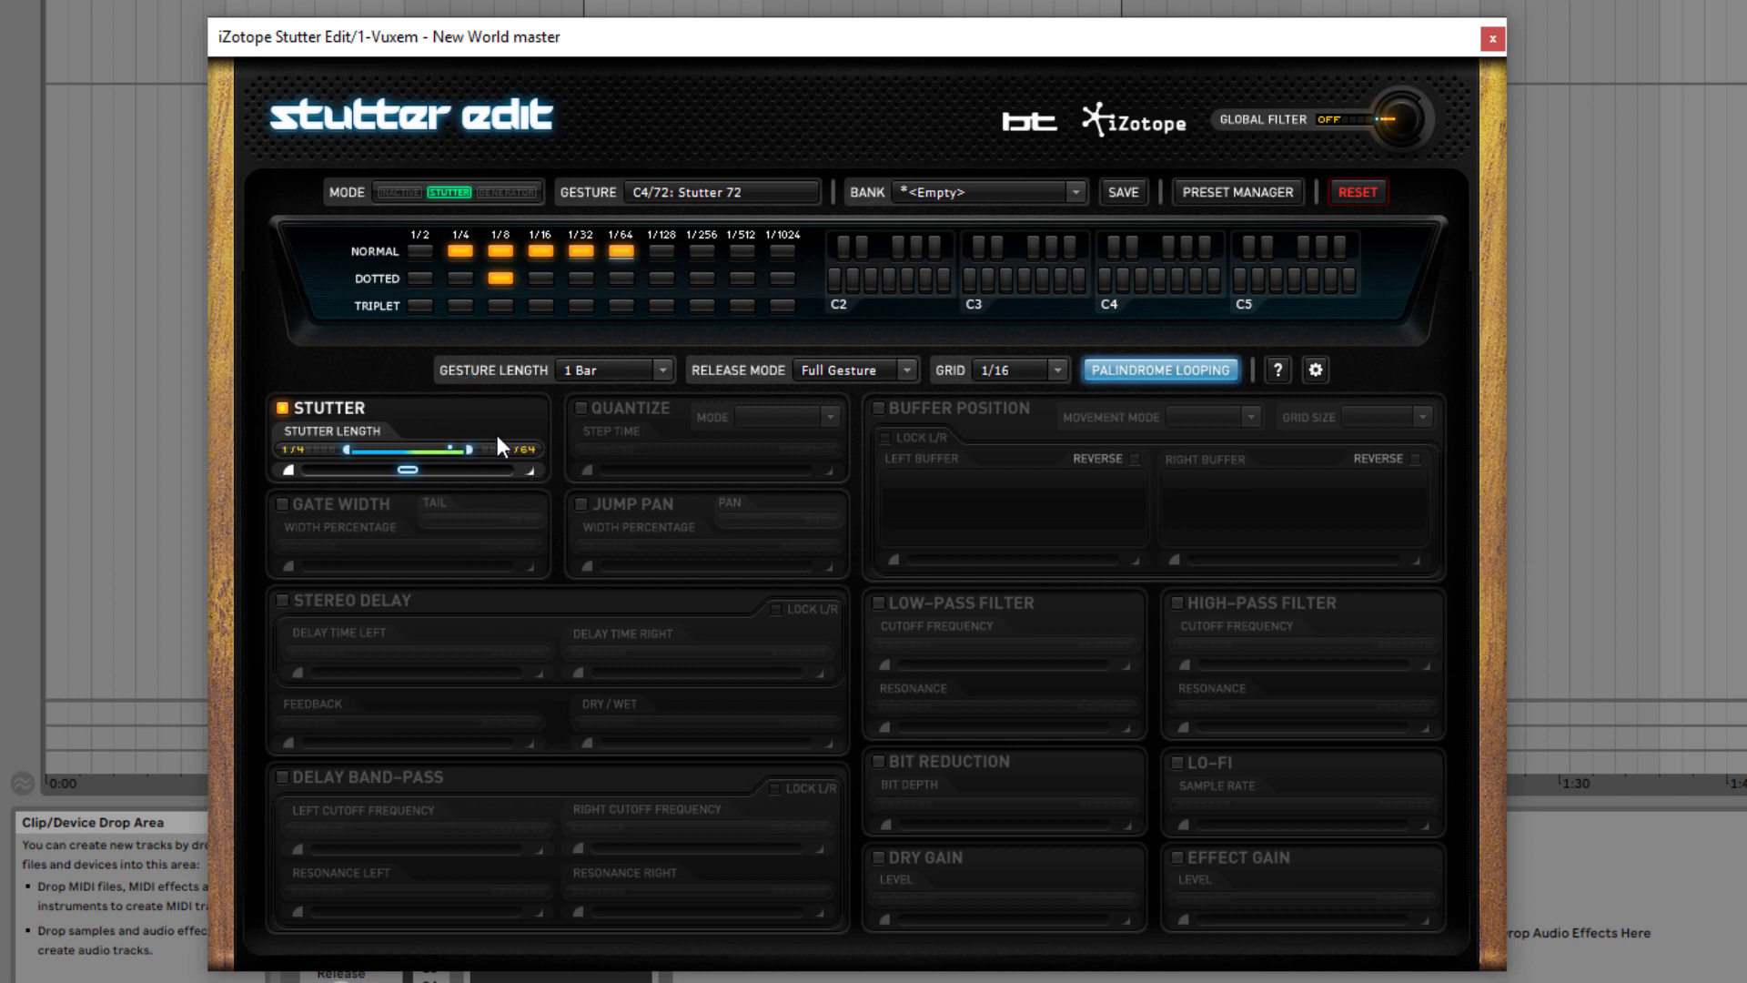
Briefly add the 1/128 and 1/2 stutter rates, then remove both again
{"action": "left_click", "coordinate": [660, 252]}
{"action": "left_click", "coordinate": [419, 243]}
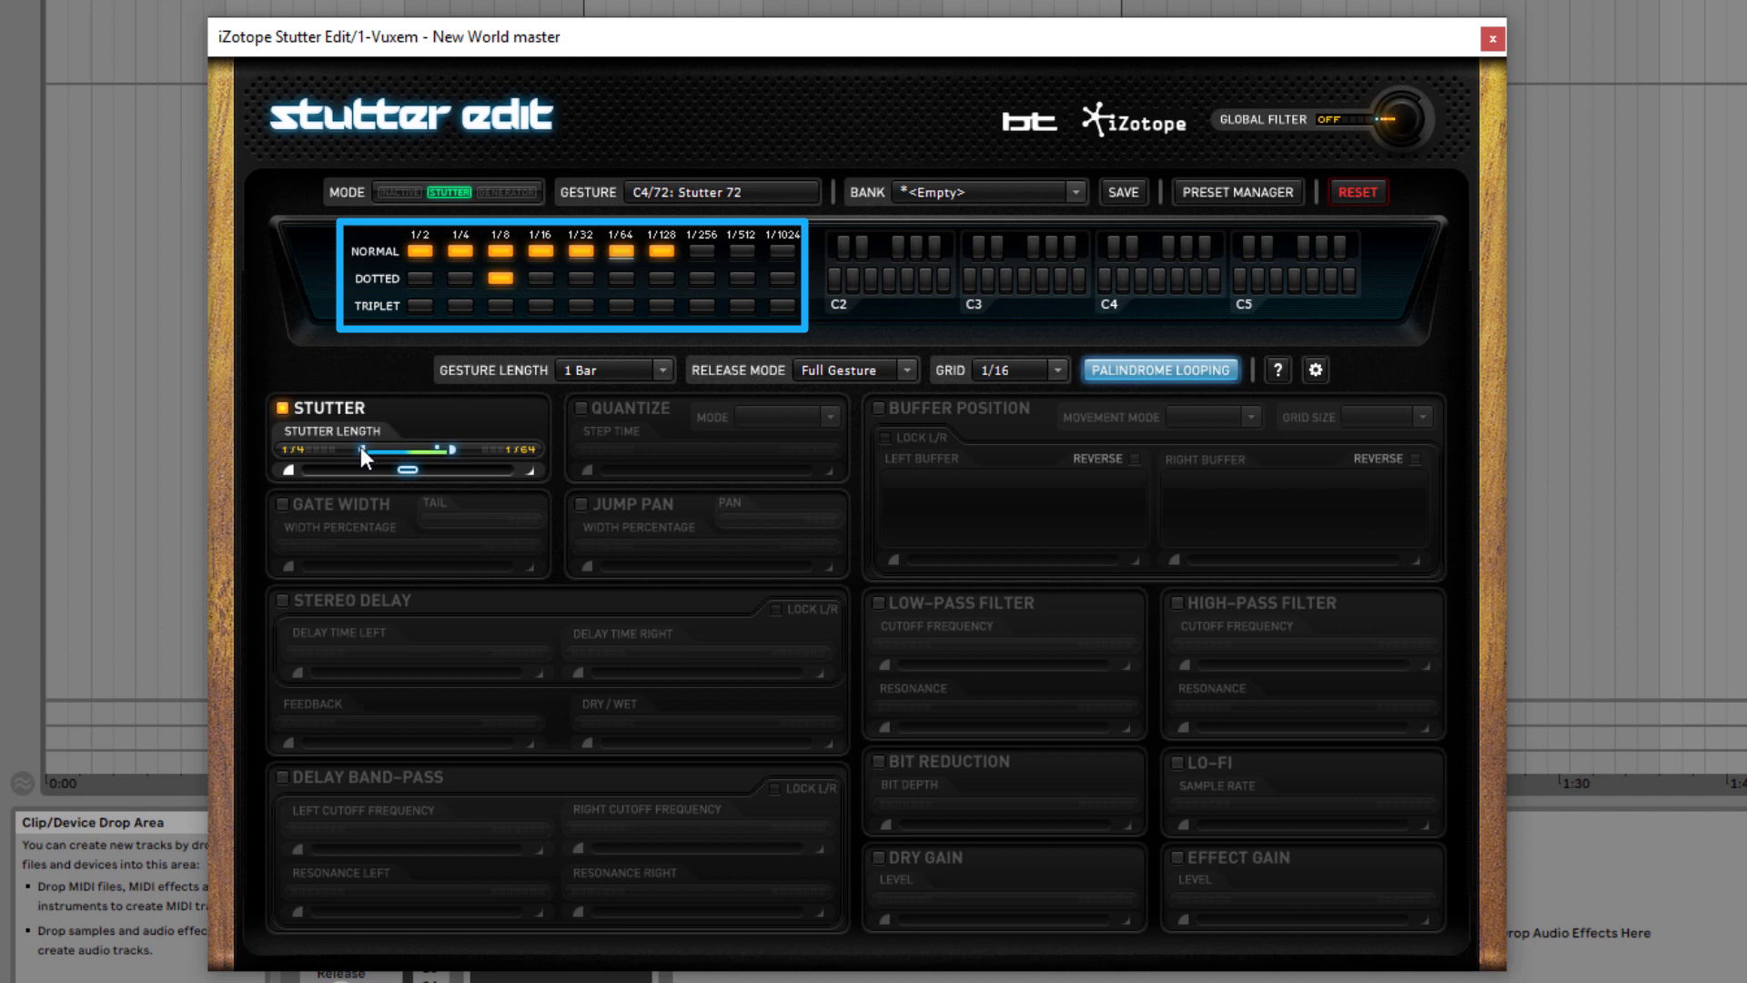
{"action": "left_click", "coordinate": [395, 452]}
{"action": "left_click", "coordinate": [662, 252]}
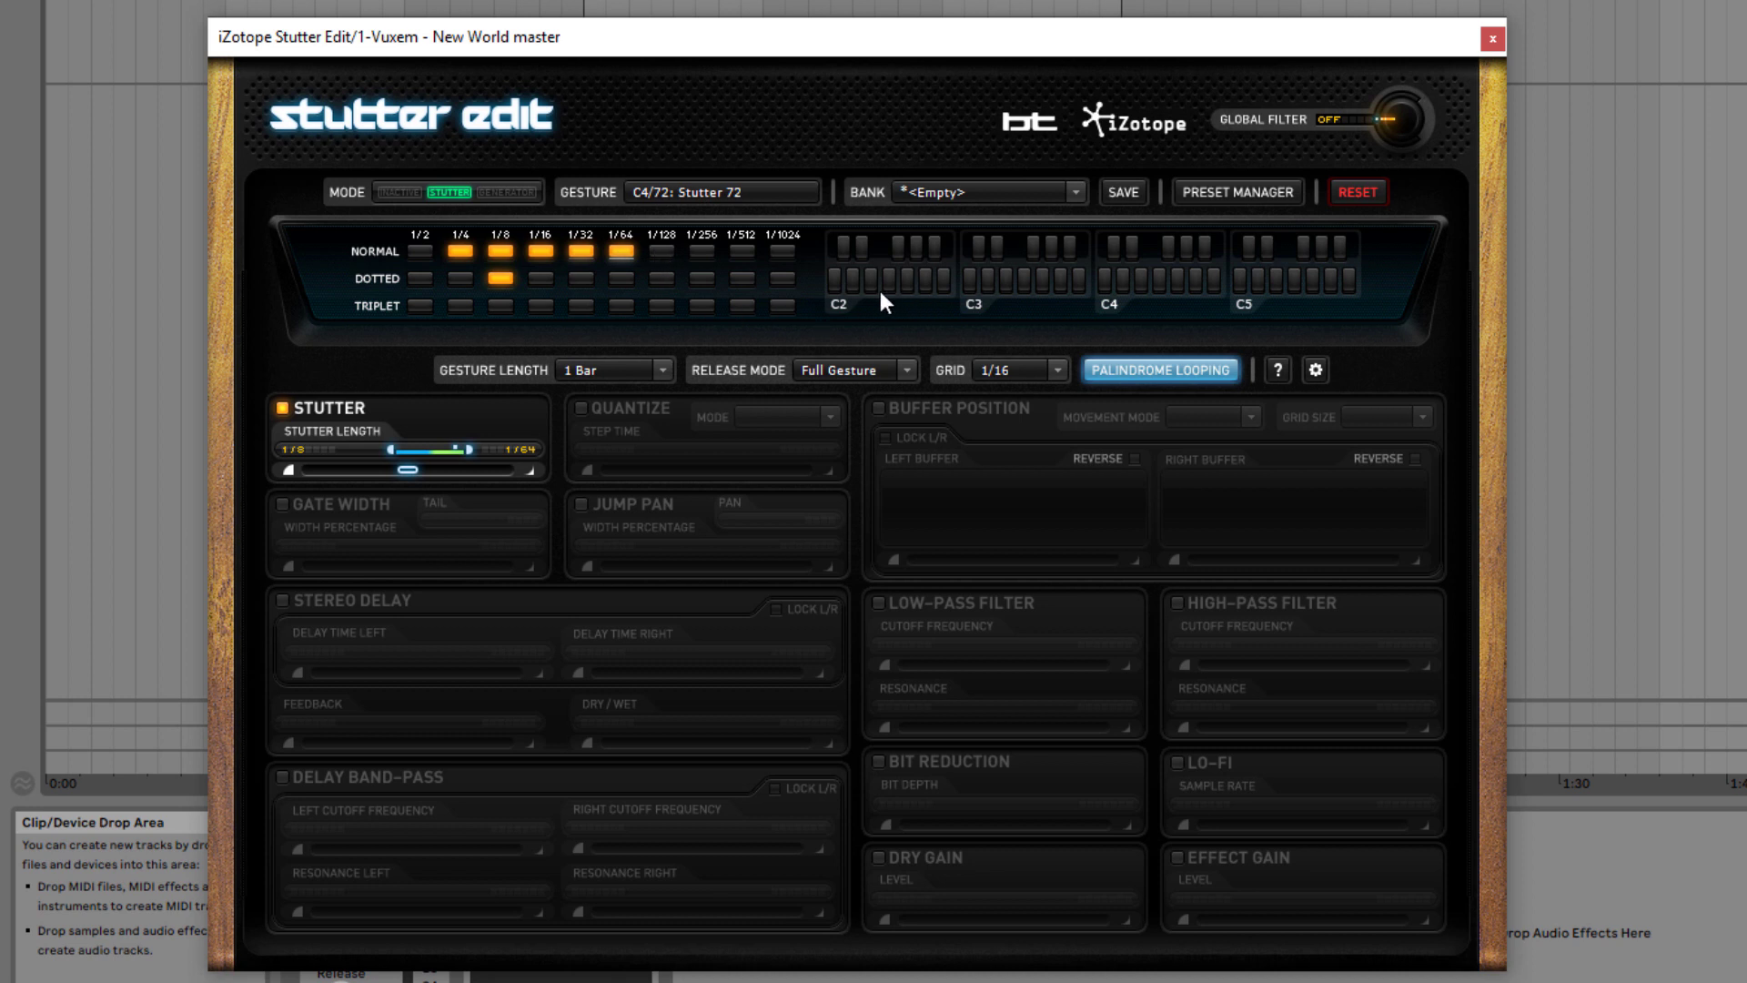
Light the normal-row stutter rates so they run from 1/4 down to 1/128
{"action": "left_click_drag", "start_coordinate": [831, 281], "coordinate": [924, 280]}
{"action": "left_click", "coordinate": [969, 279]}
{"action": "left_click", "coordinate": [1105, 280]}
{"action": "left_click", "coordinate": [1196, 279]}
{"action": "left_click", "coordinate": [1159, 279]}
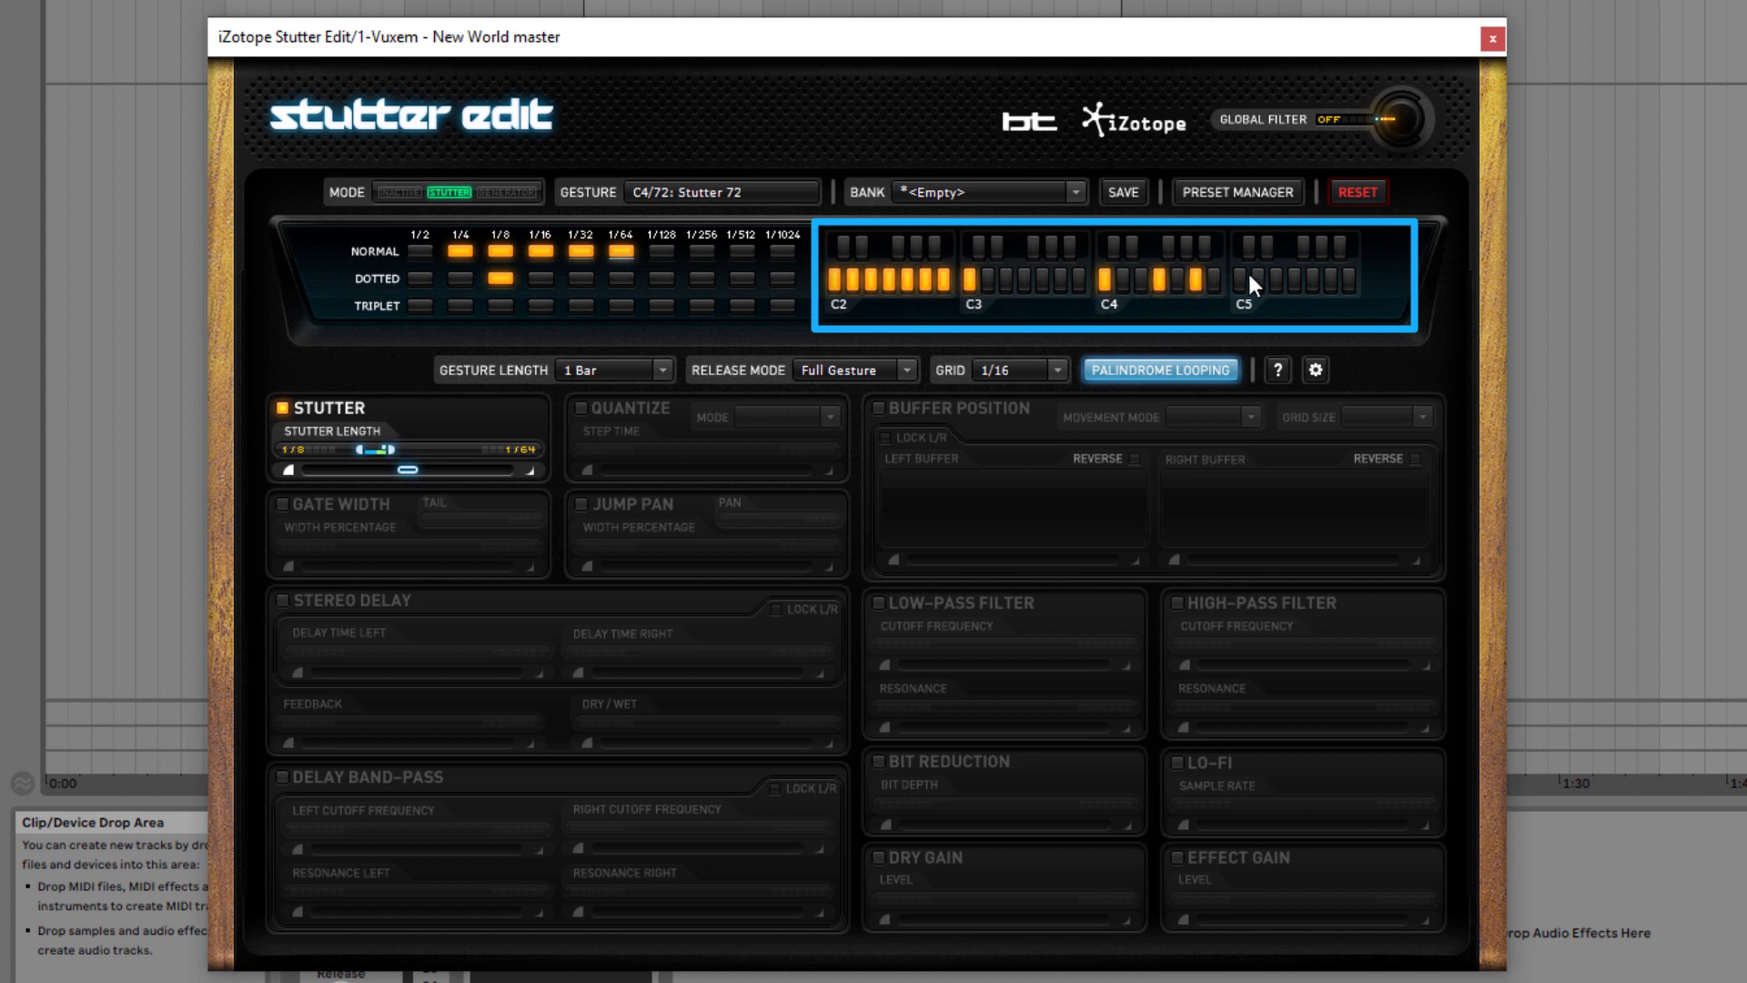
{"action": "left_click_drag", "start_coordinate": [1244, 281], "coordinate": [1274, 273]}
{"action": "left_click", "coordinate": [1312, 277]}
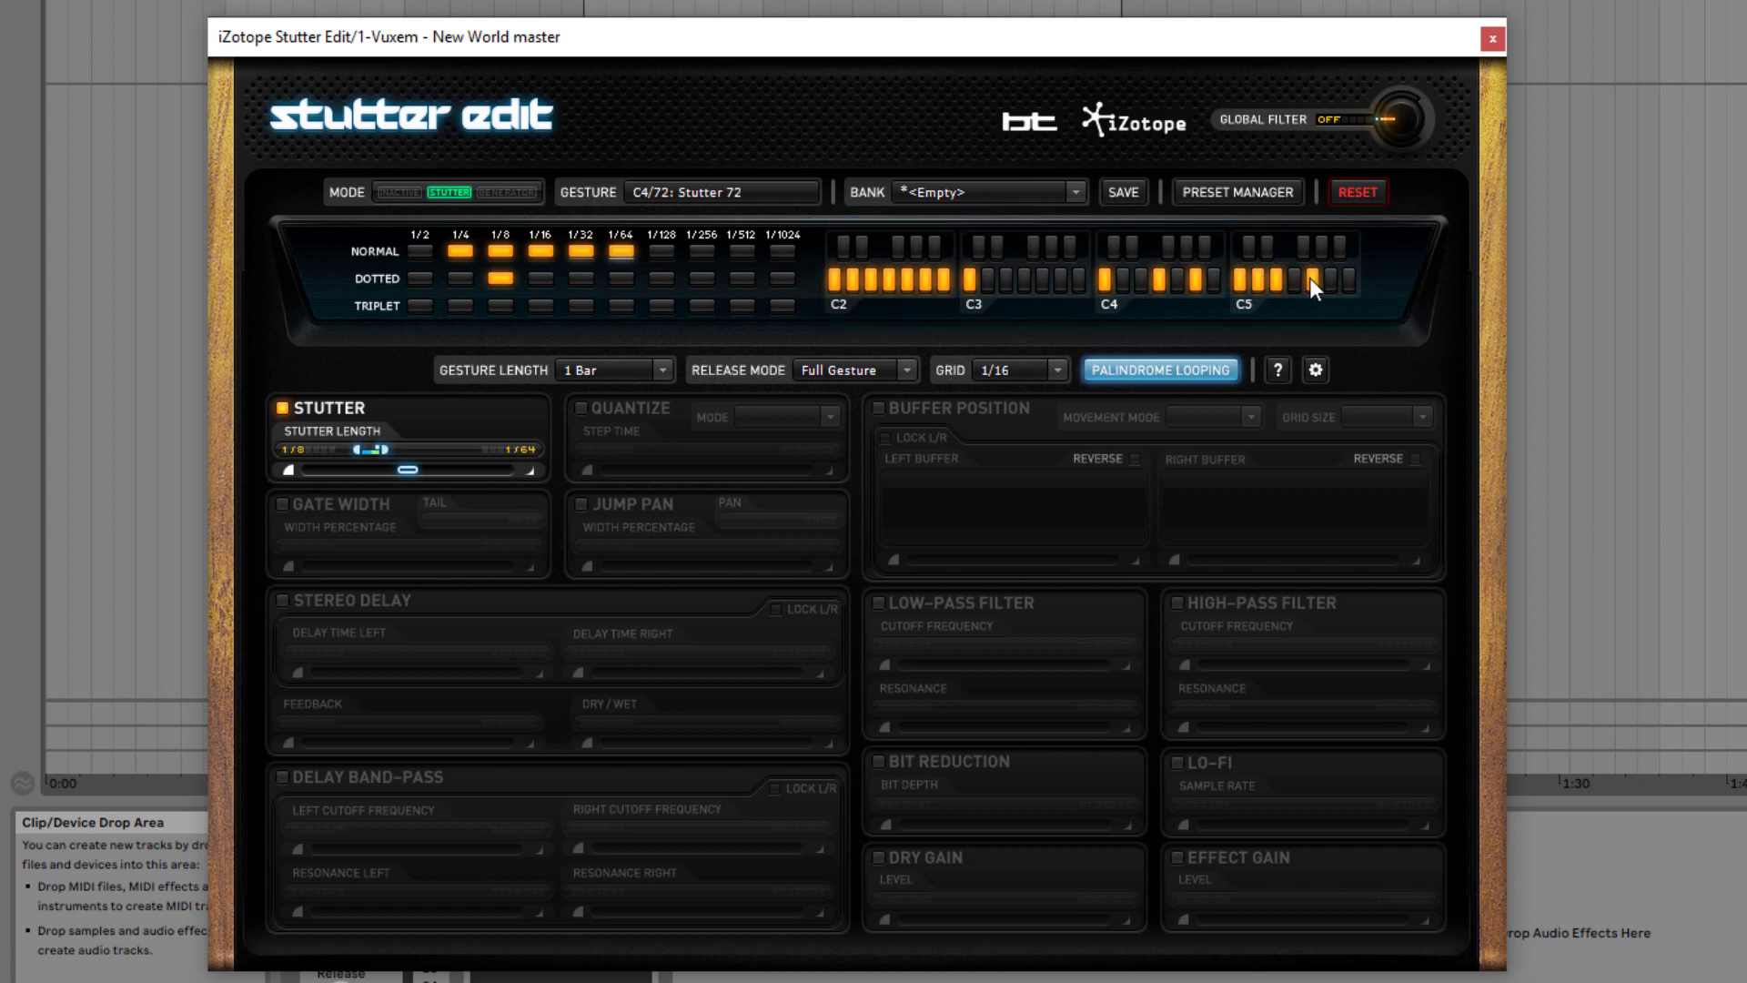
{"action": "left_click", "coordinate": [1310, 279]}
{"action": "left_click", "coordinate": [1276, 279]}
{"action": "left_click", "coordinate": [1240, 279]}
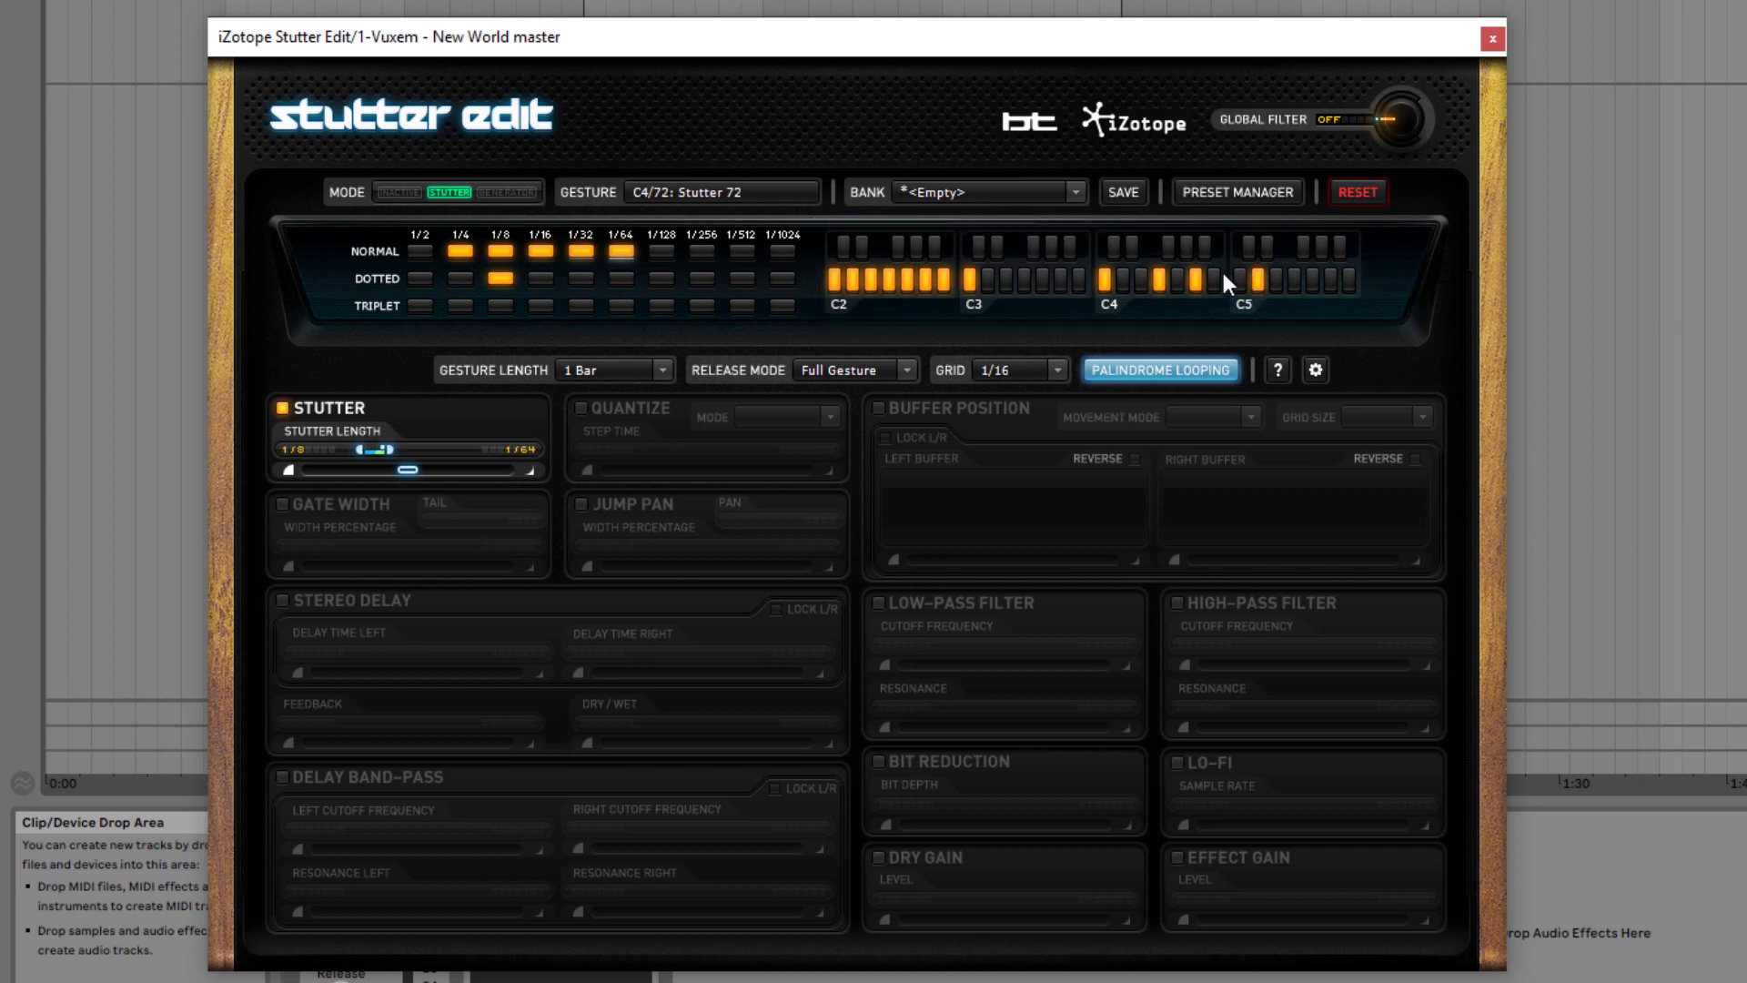
{"action": "left_click", "coordinate": [838, 283]}
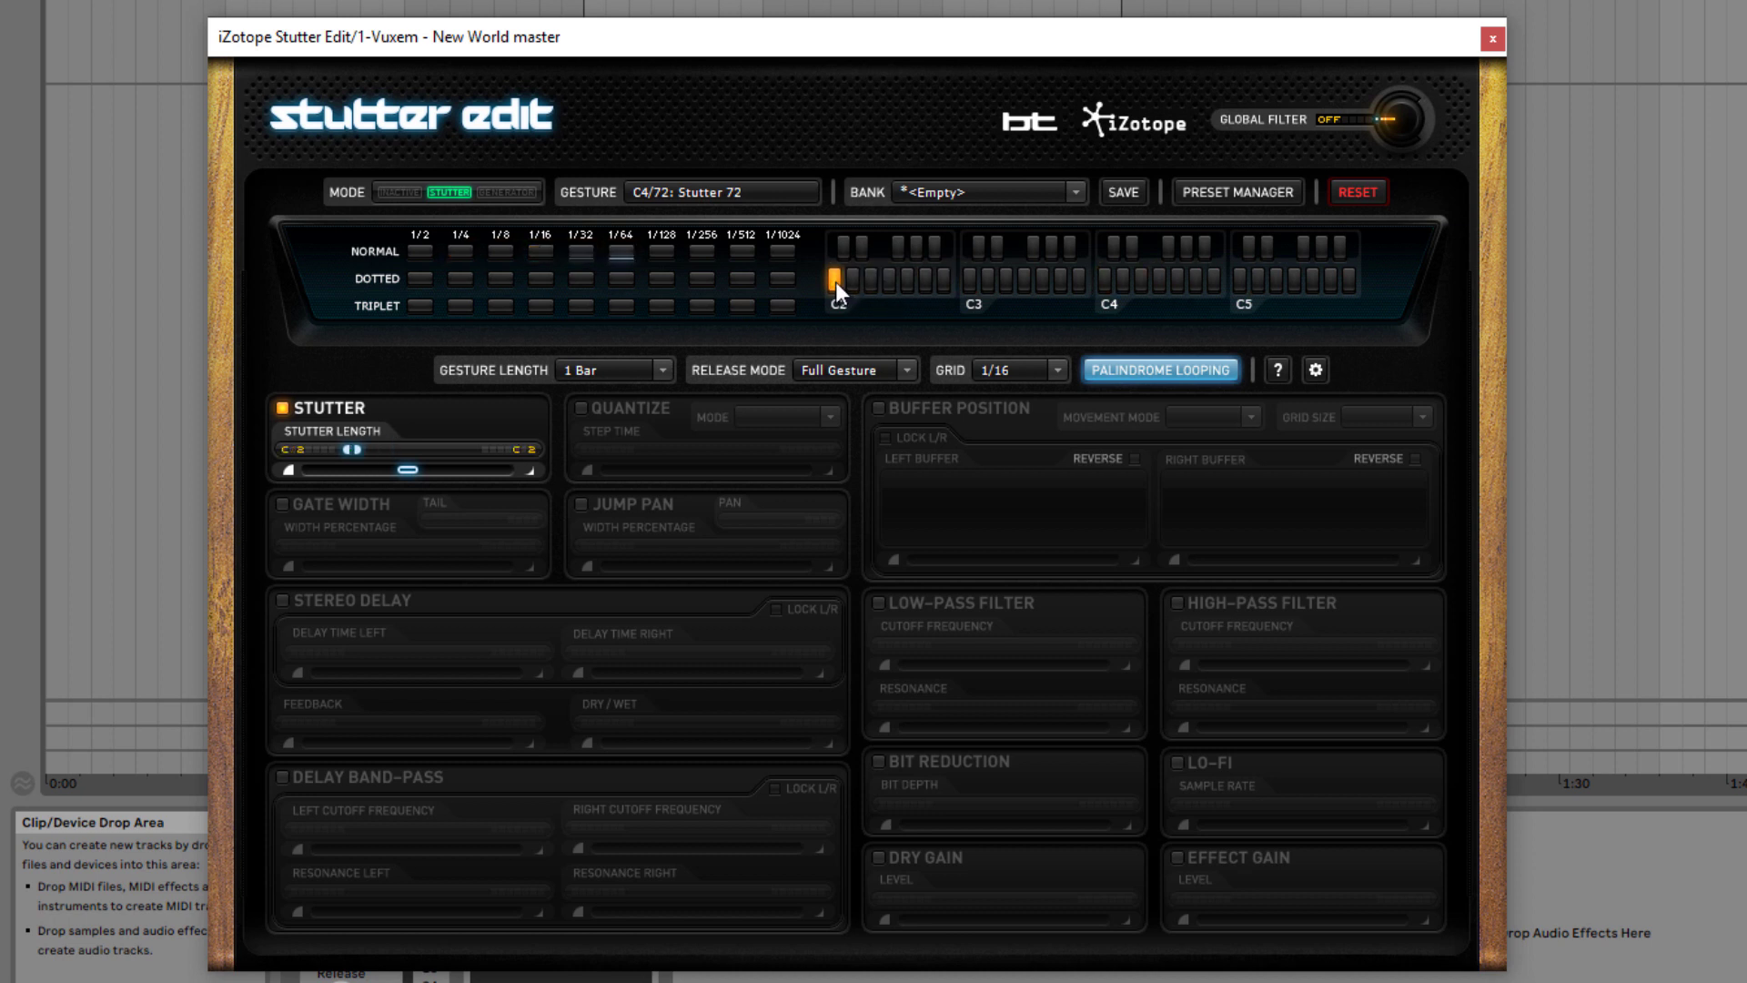
{"action": "left_click", "coordinate": [460, 251]}
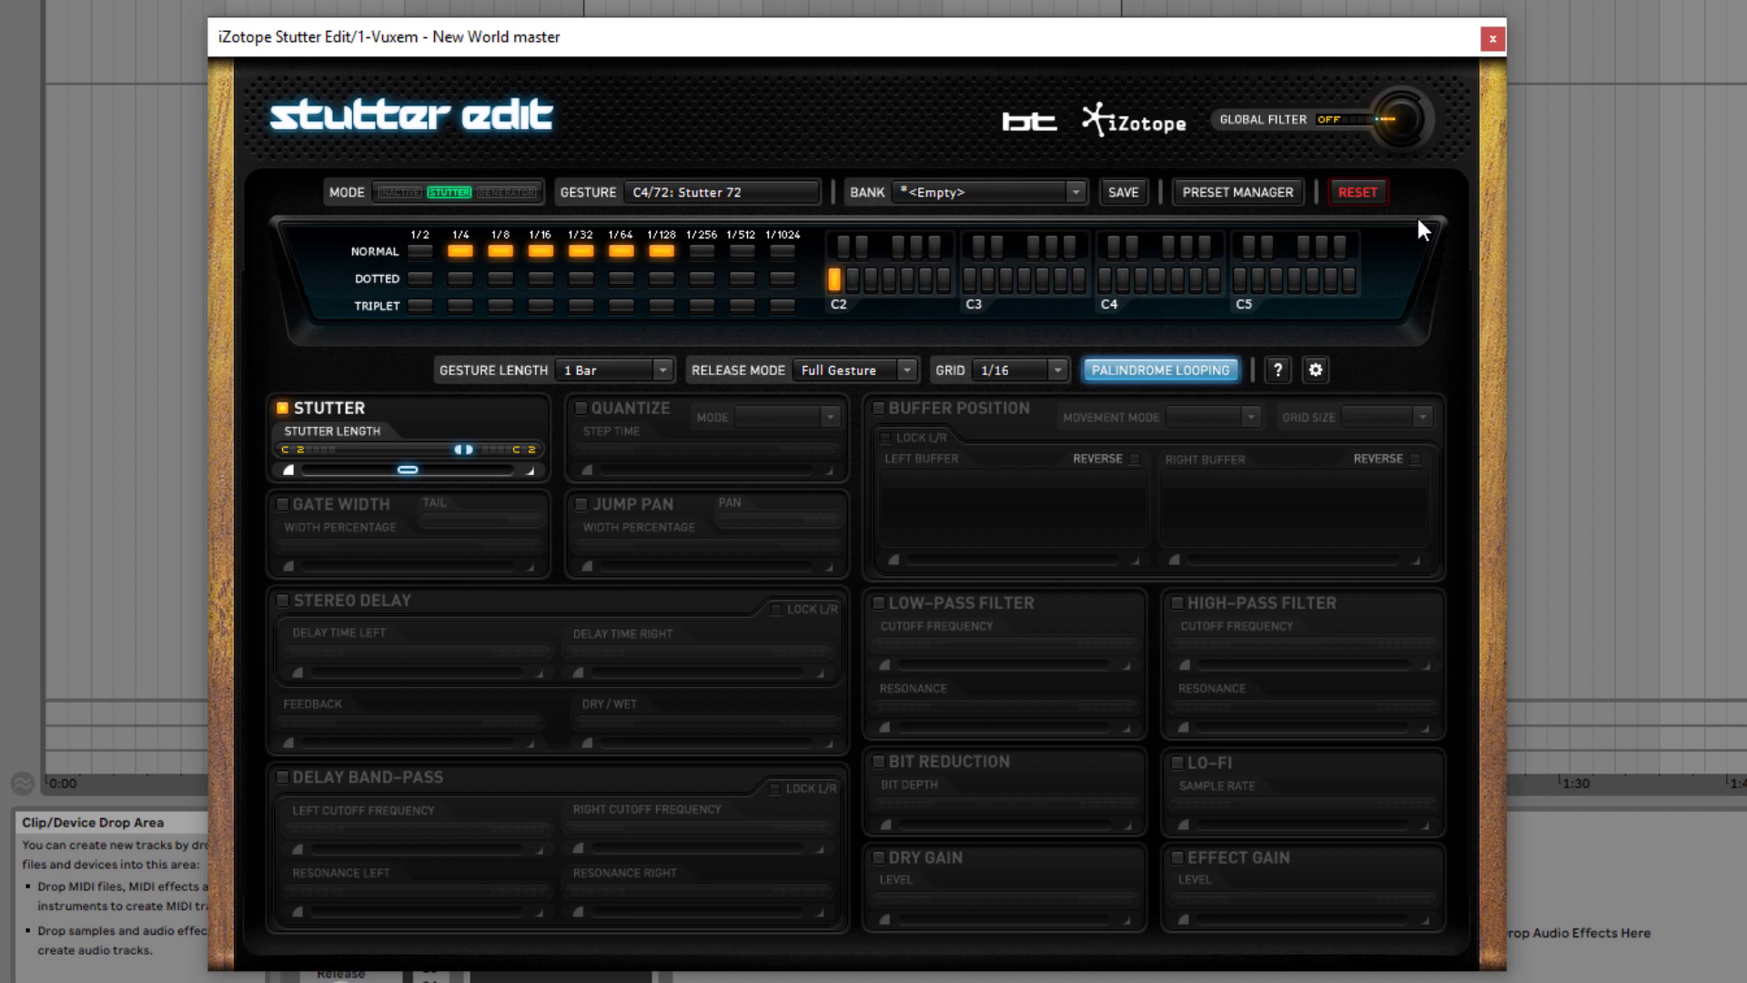
Enable Quantize, Gate Width, Jump Pan, Stereo Delay, Delay Band-Pass and Buffer Position for Stutter 72
{"action": "left_click", "coordinate": [582, 409]}
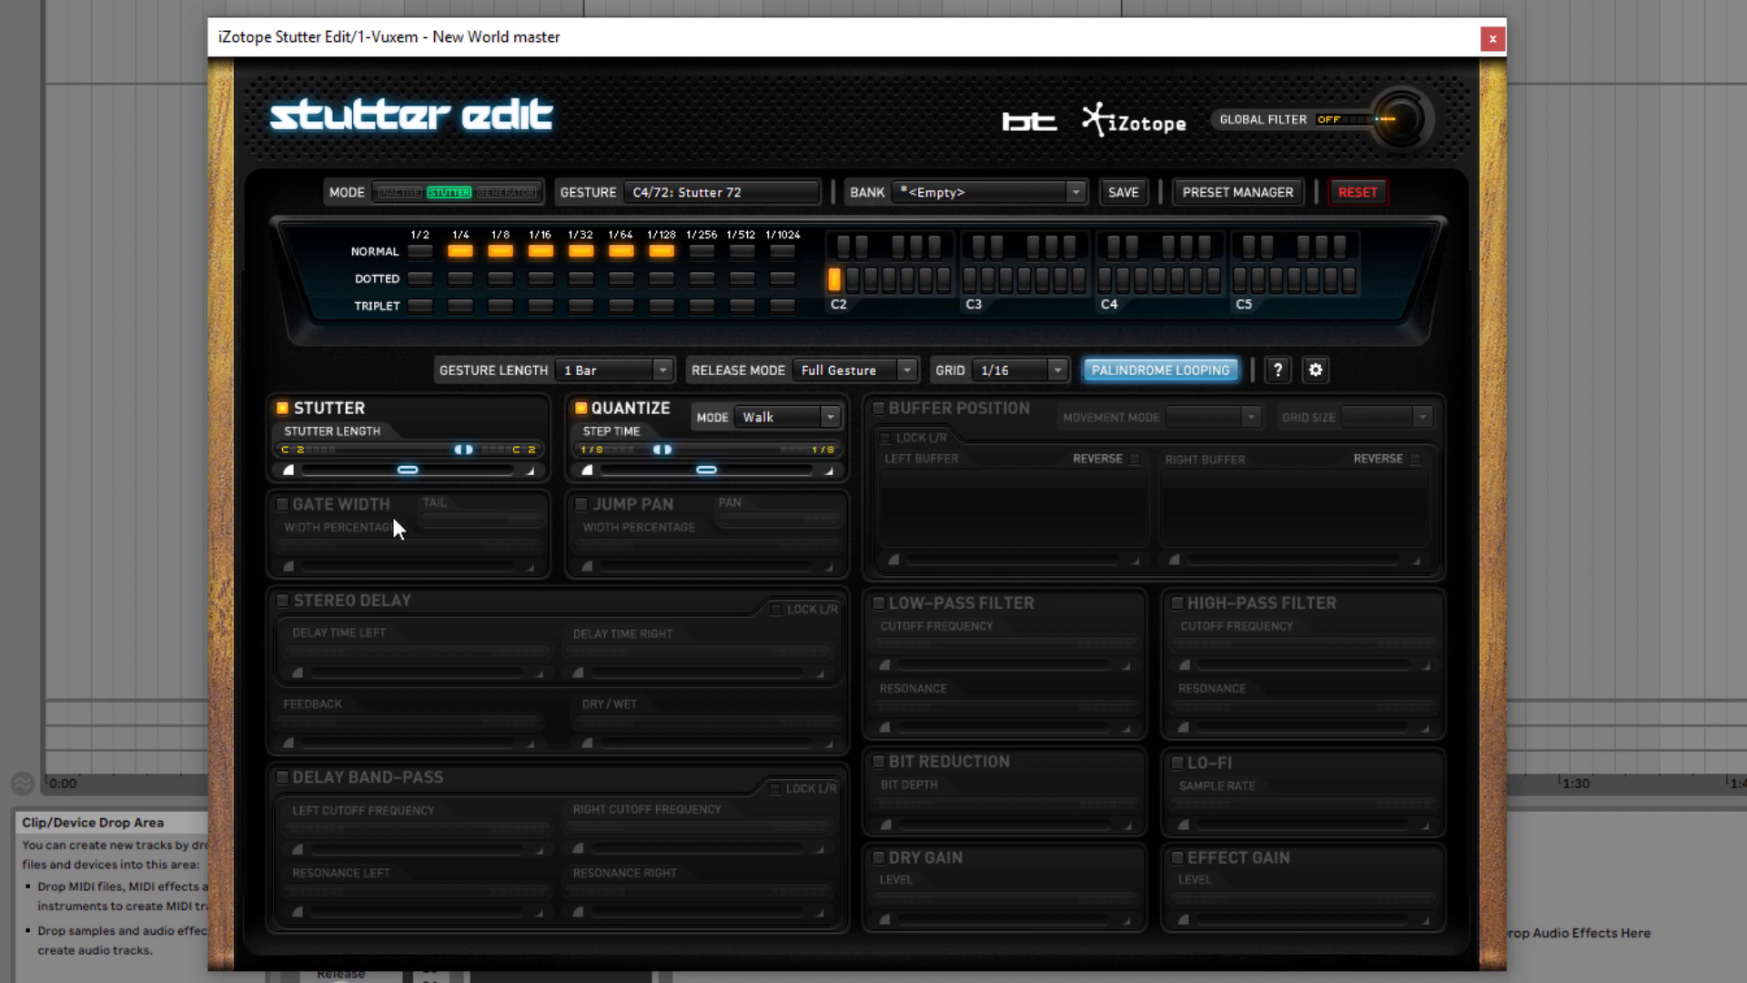
{"action": "left_click", "coordinate": [282, 504]}
{"action": "left_click", "coordinate": [581, 504]}
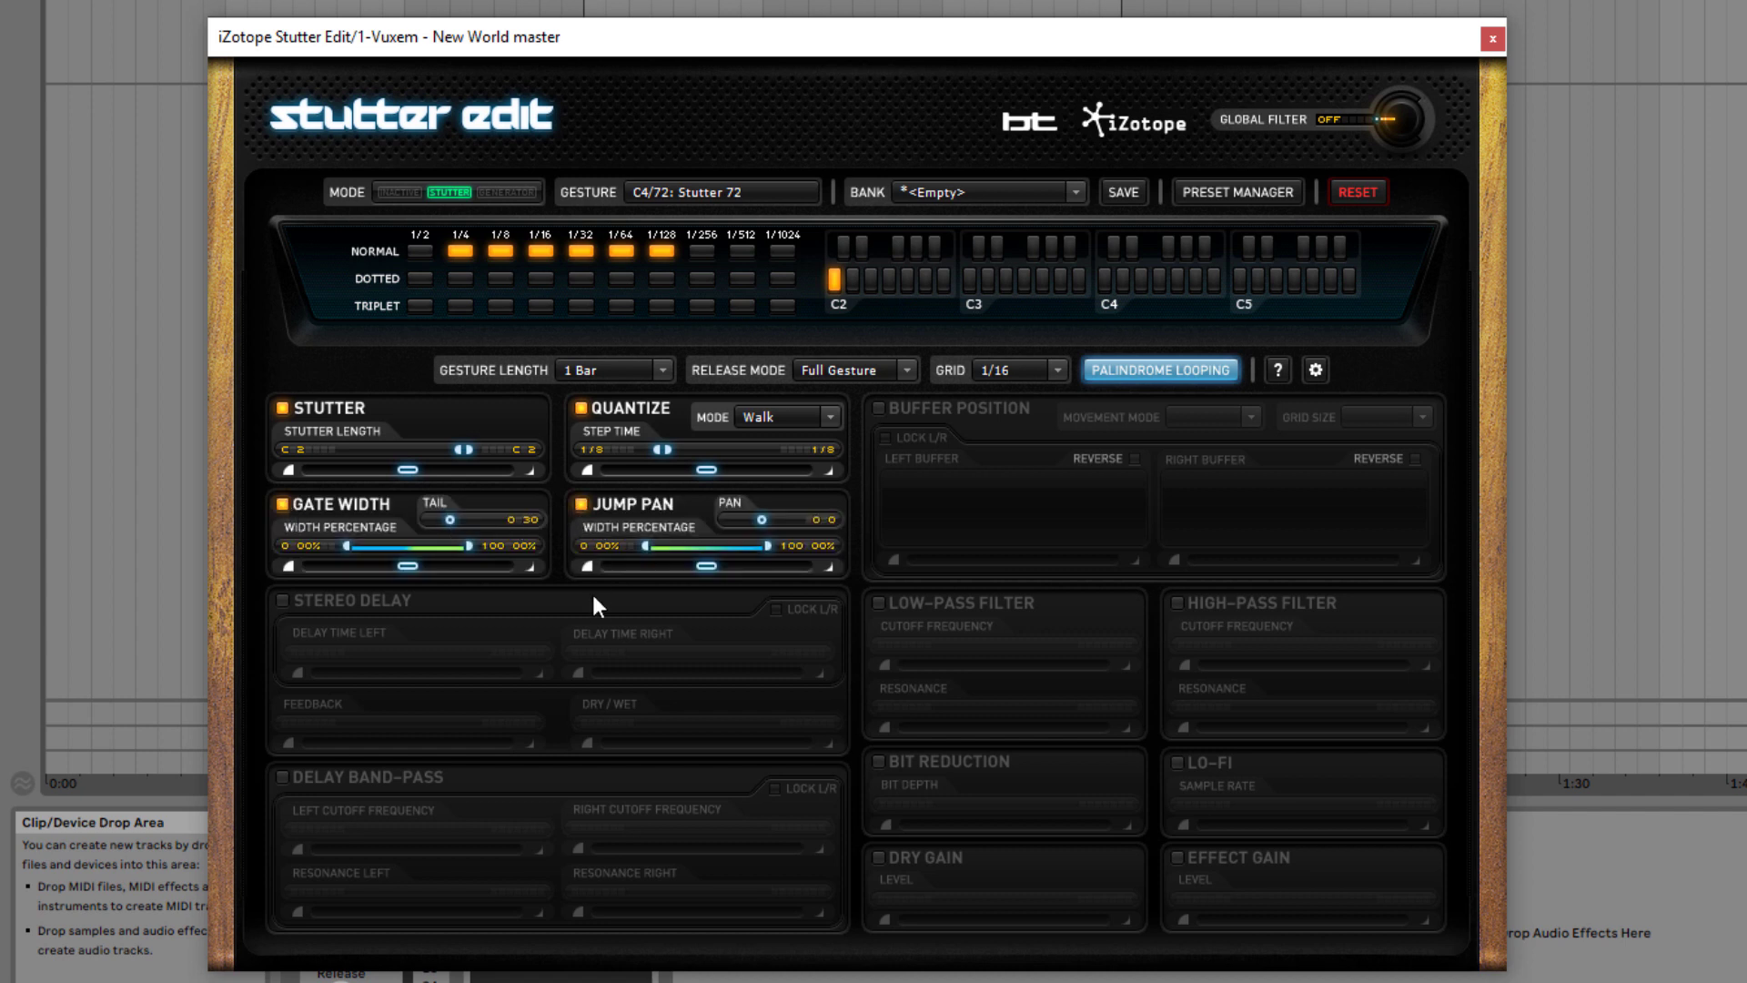
{"action": "left_click", "coordinate": [282, 600]}
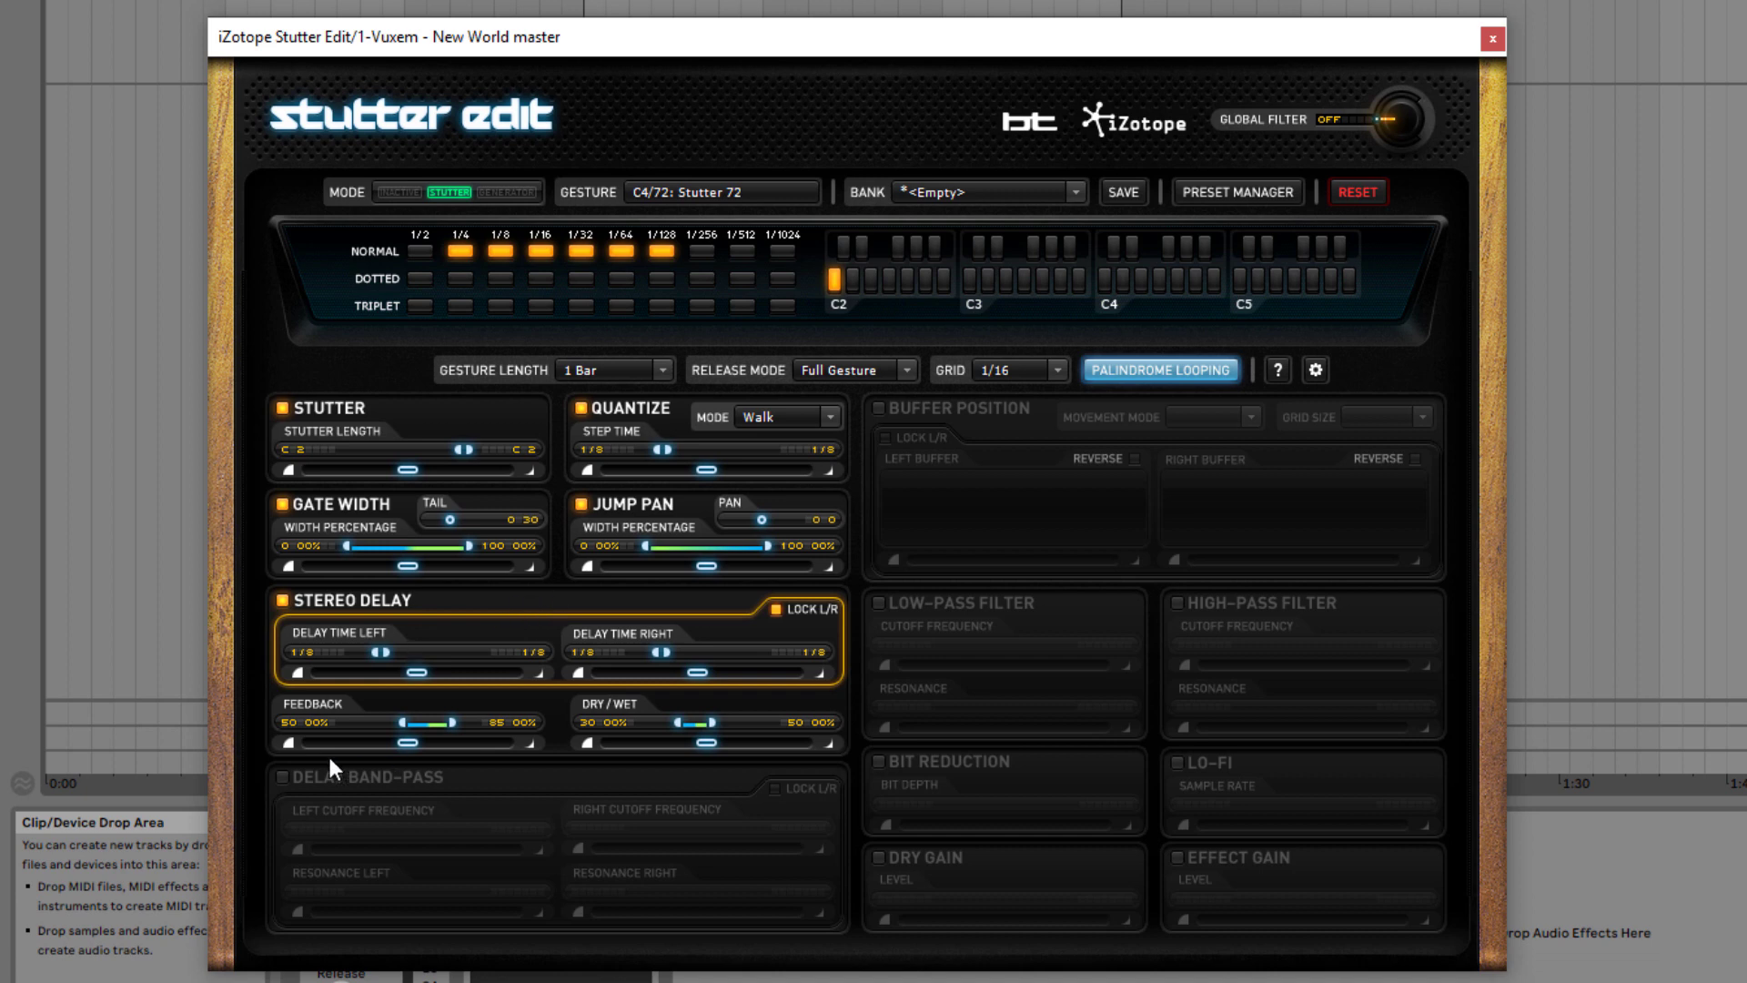
{"action": "left_click", "coordinate": [283, 778]}
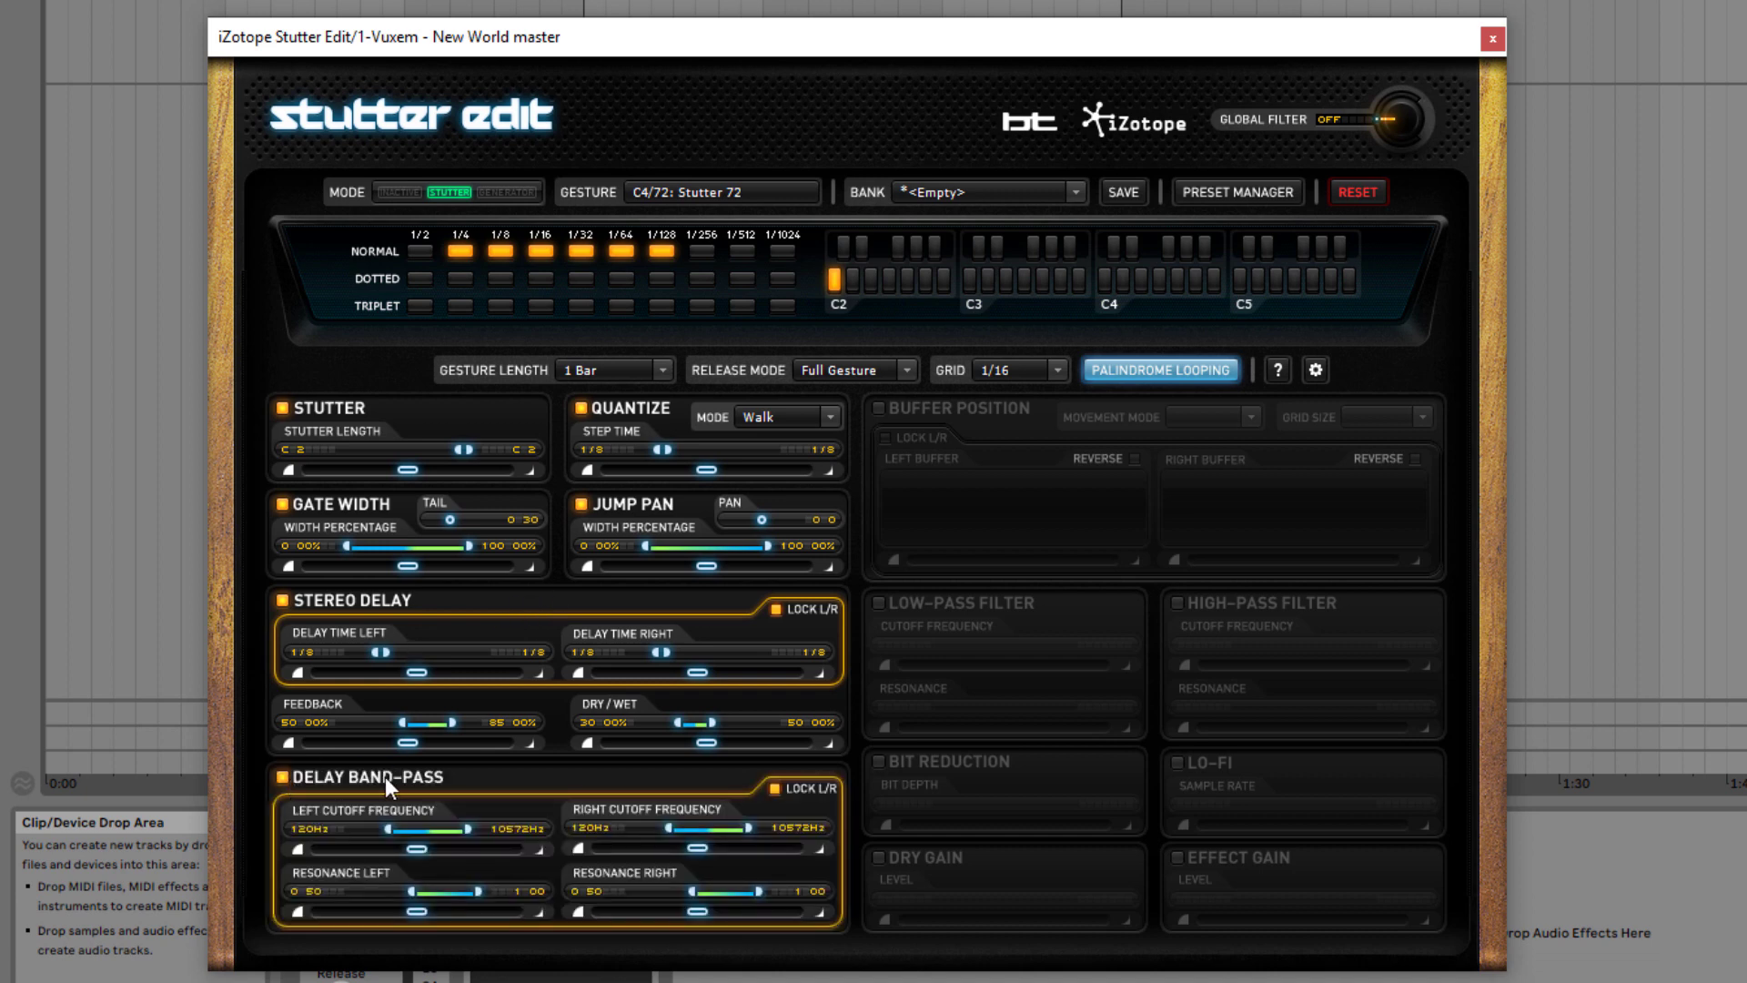
{"action": "left_click", "coordinate": [879, 408]}
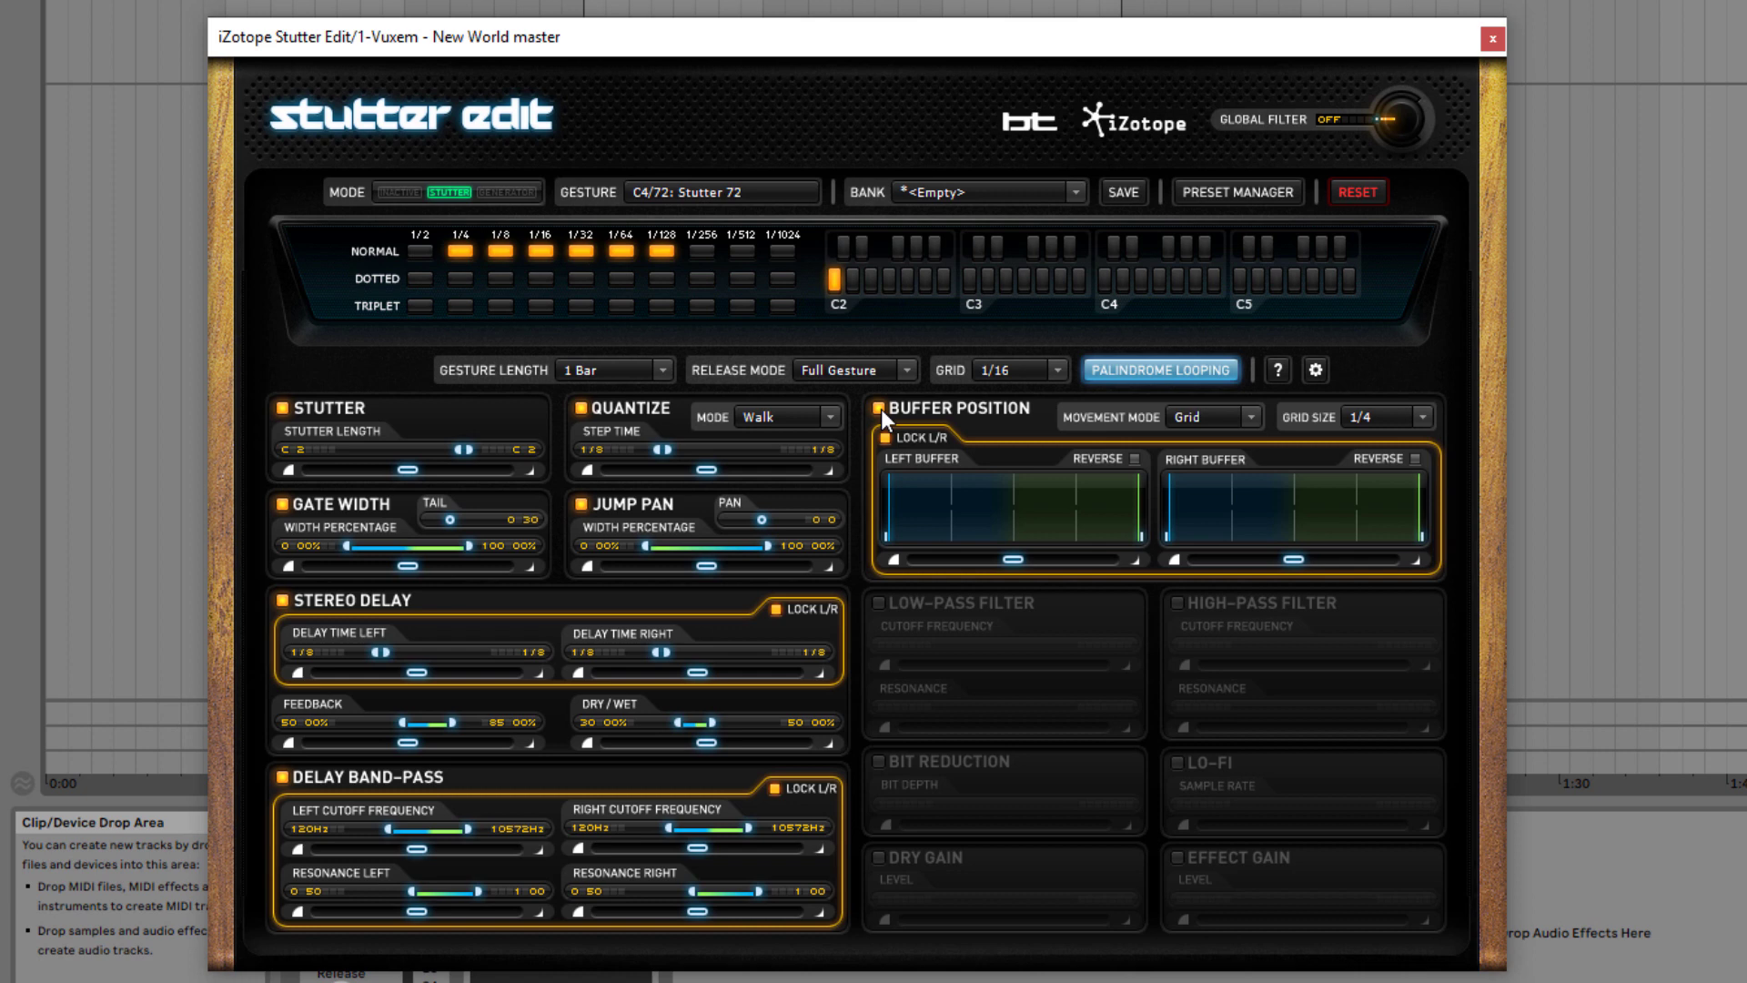
Enable the low-pass and high-pass filters, Bit Reduction, Lo-Fi, Dry Gain and Effect Gain, then show the Preset Manager
{"action": "left_click", "coordinate": [878, 603]}
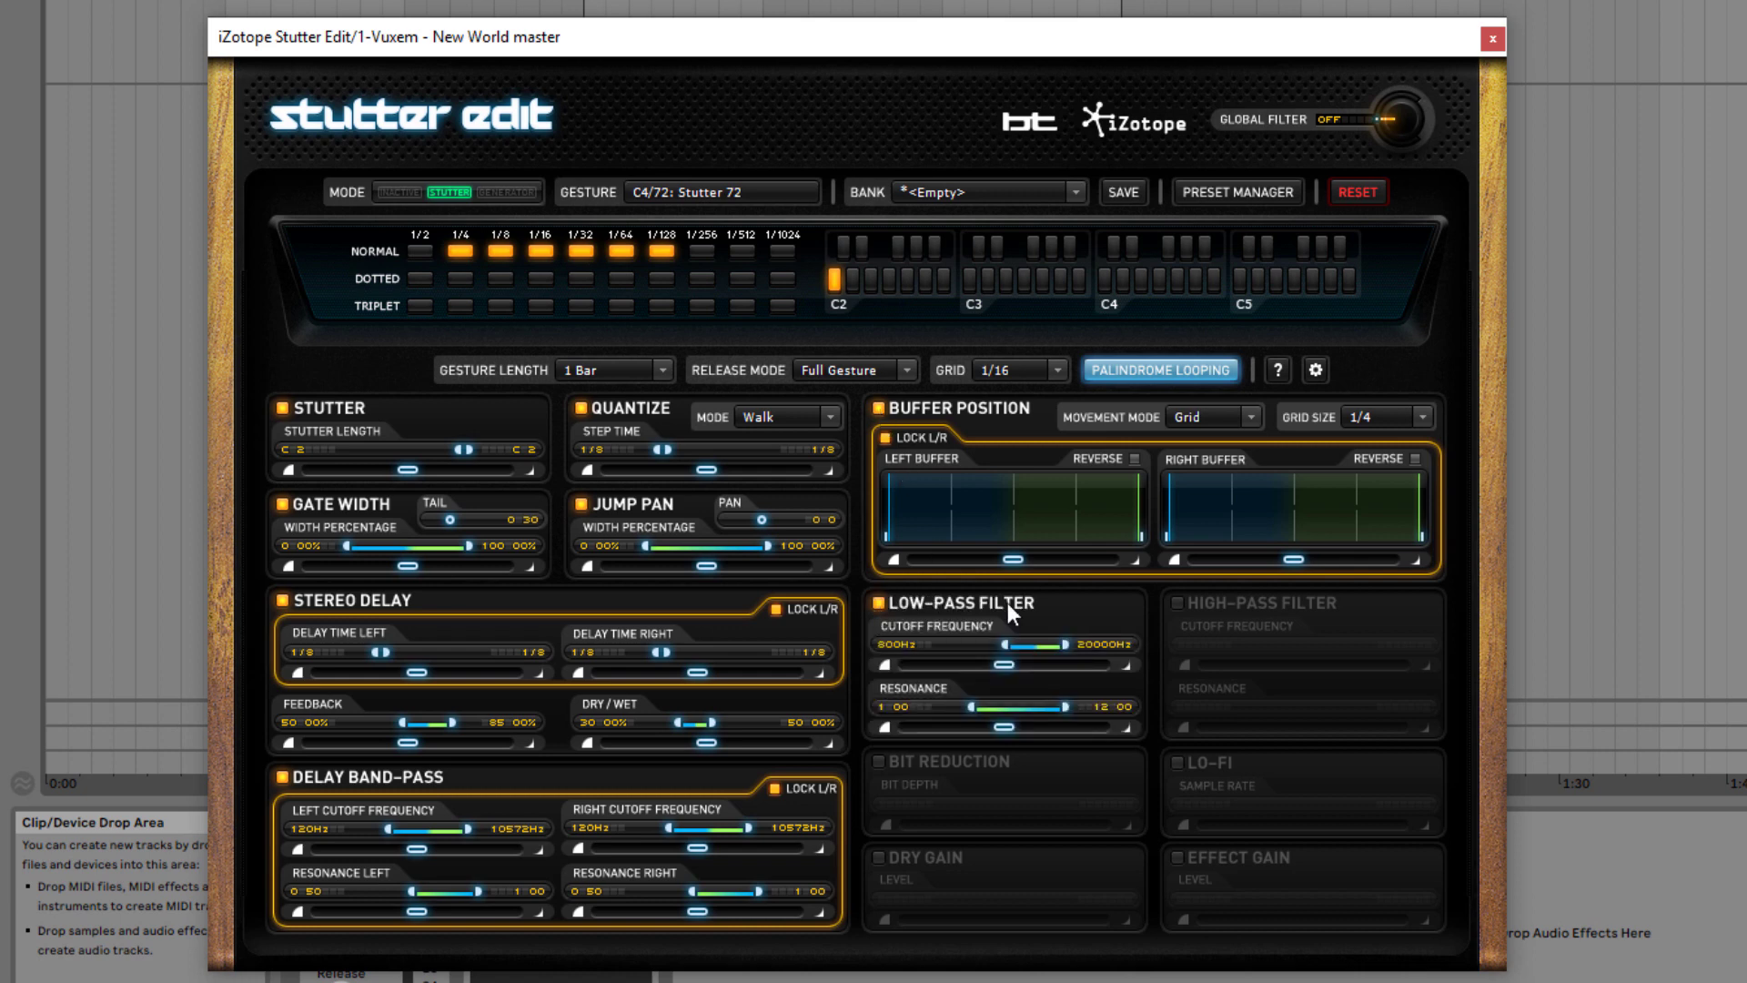
{"action": "left_click", "coordinate": [1176, 603]}
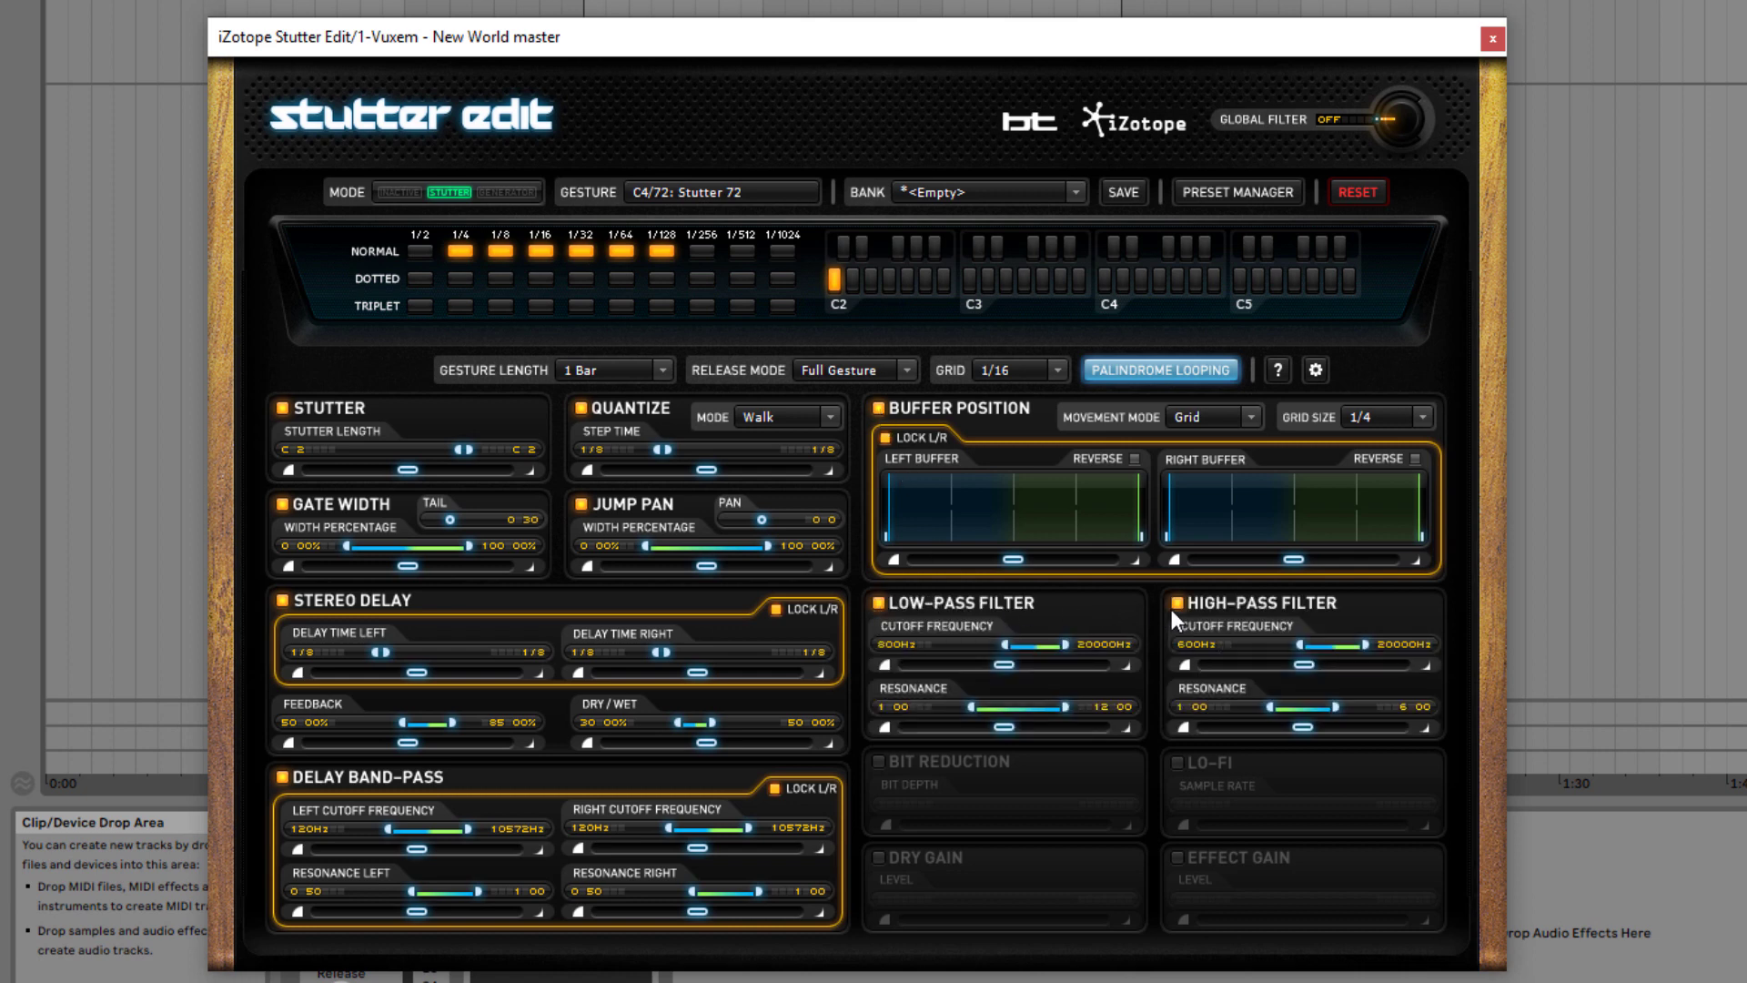
{"action": "left_click", "coordinate": [878, 763]}
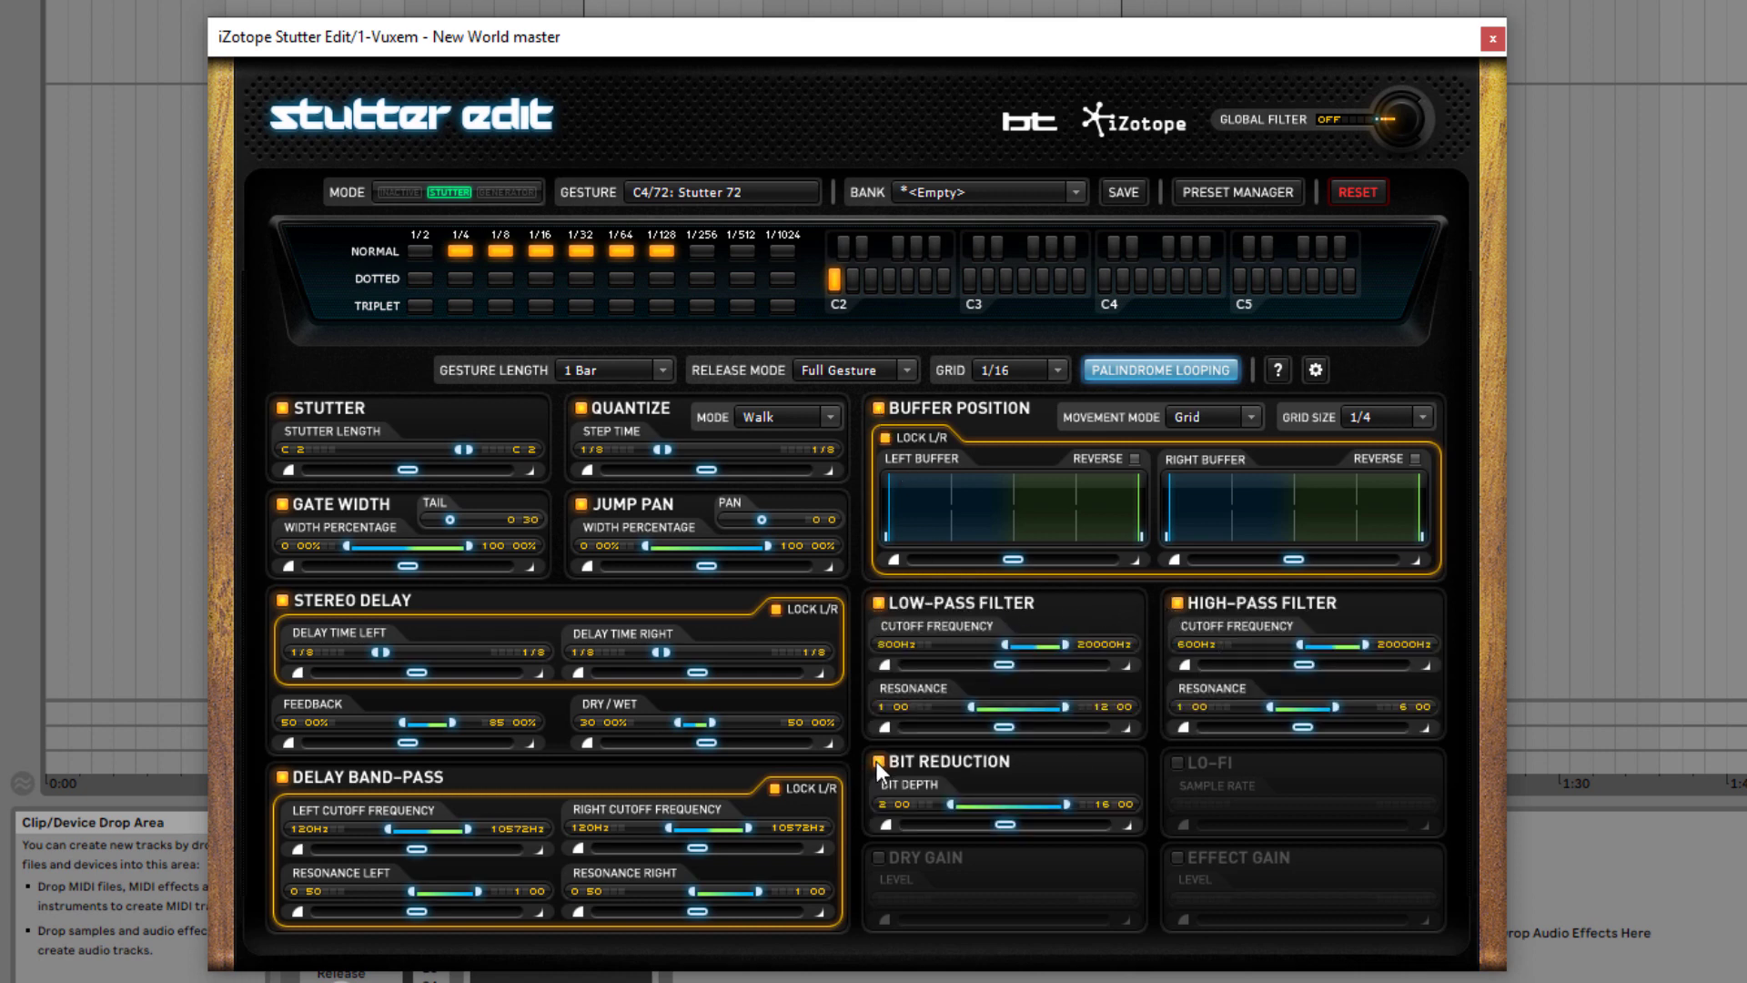
{"action": "left_click", "coordinate": [1177, 762]}
{"action": "left_click", "coordinate": [879, 858]}
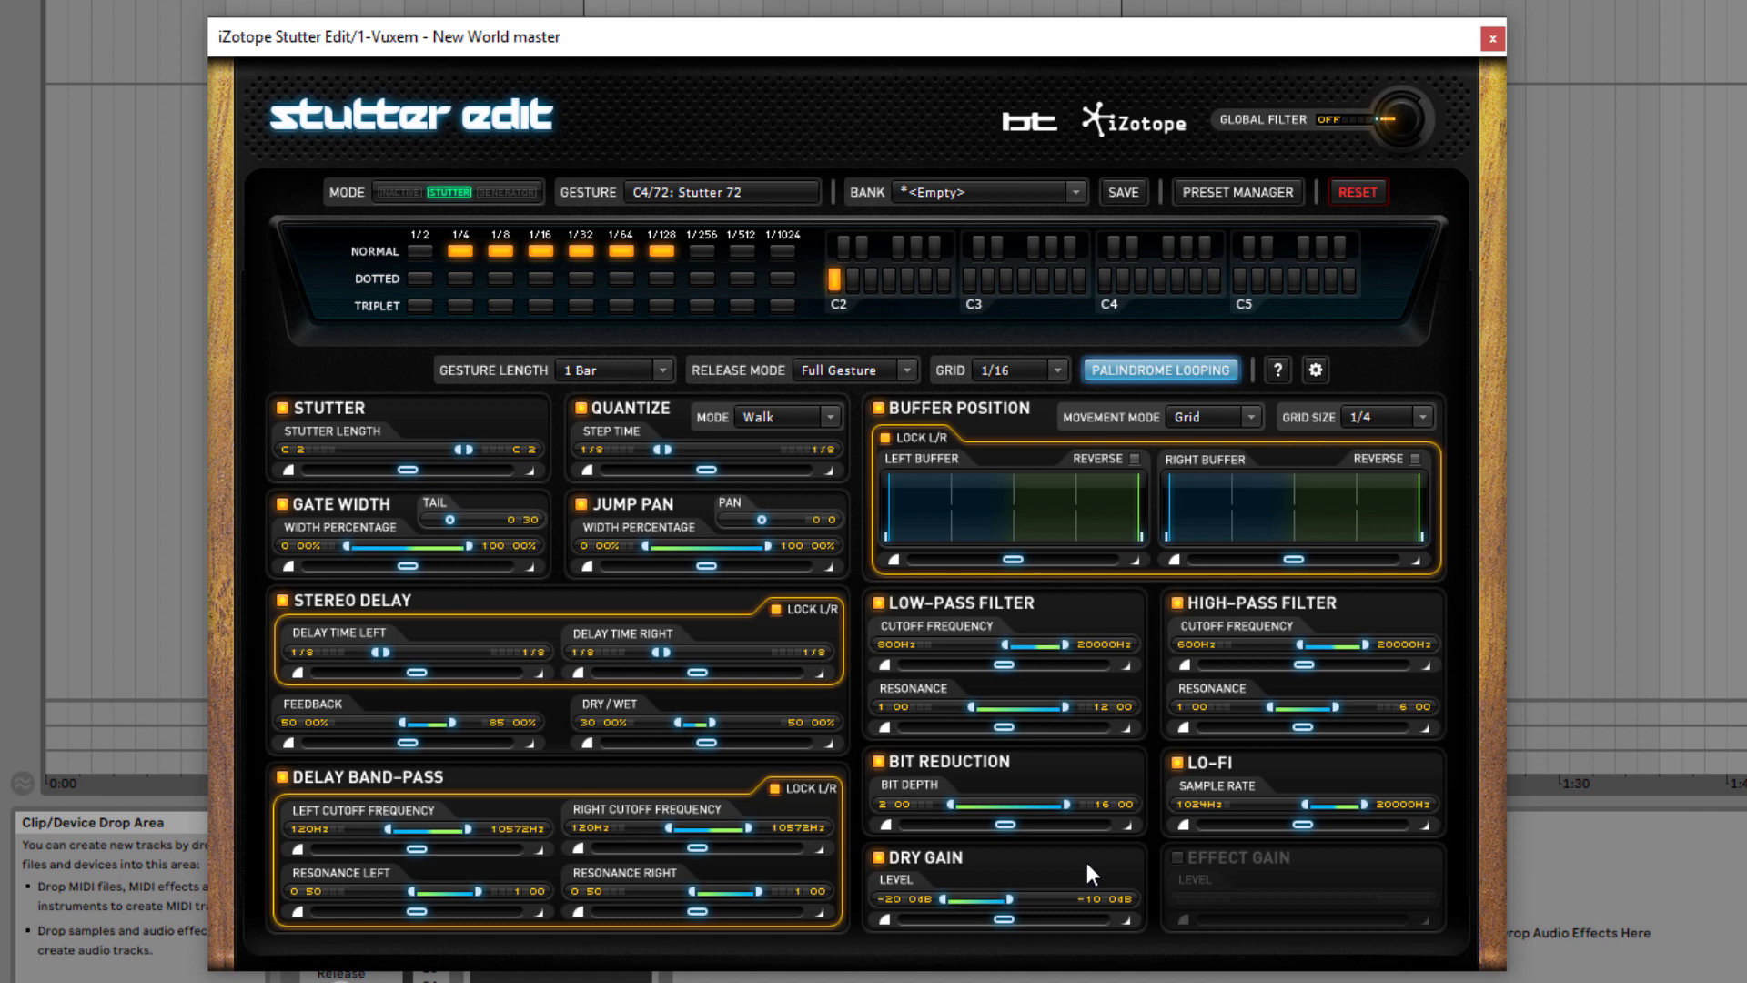
{"action": "left_click", "coordinate": [1177, 859]}
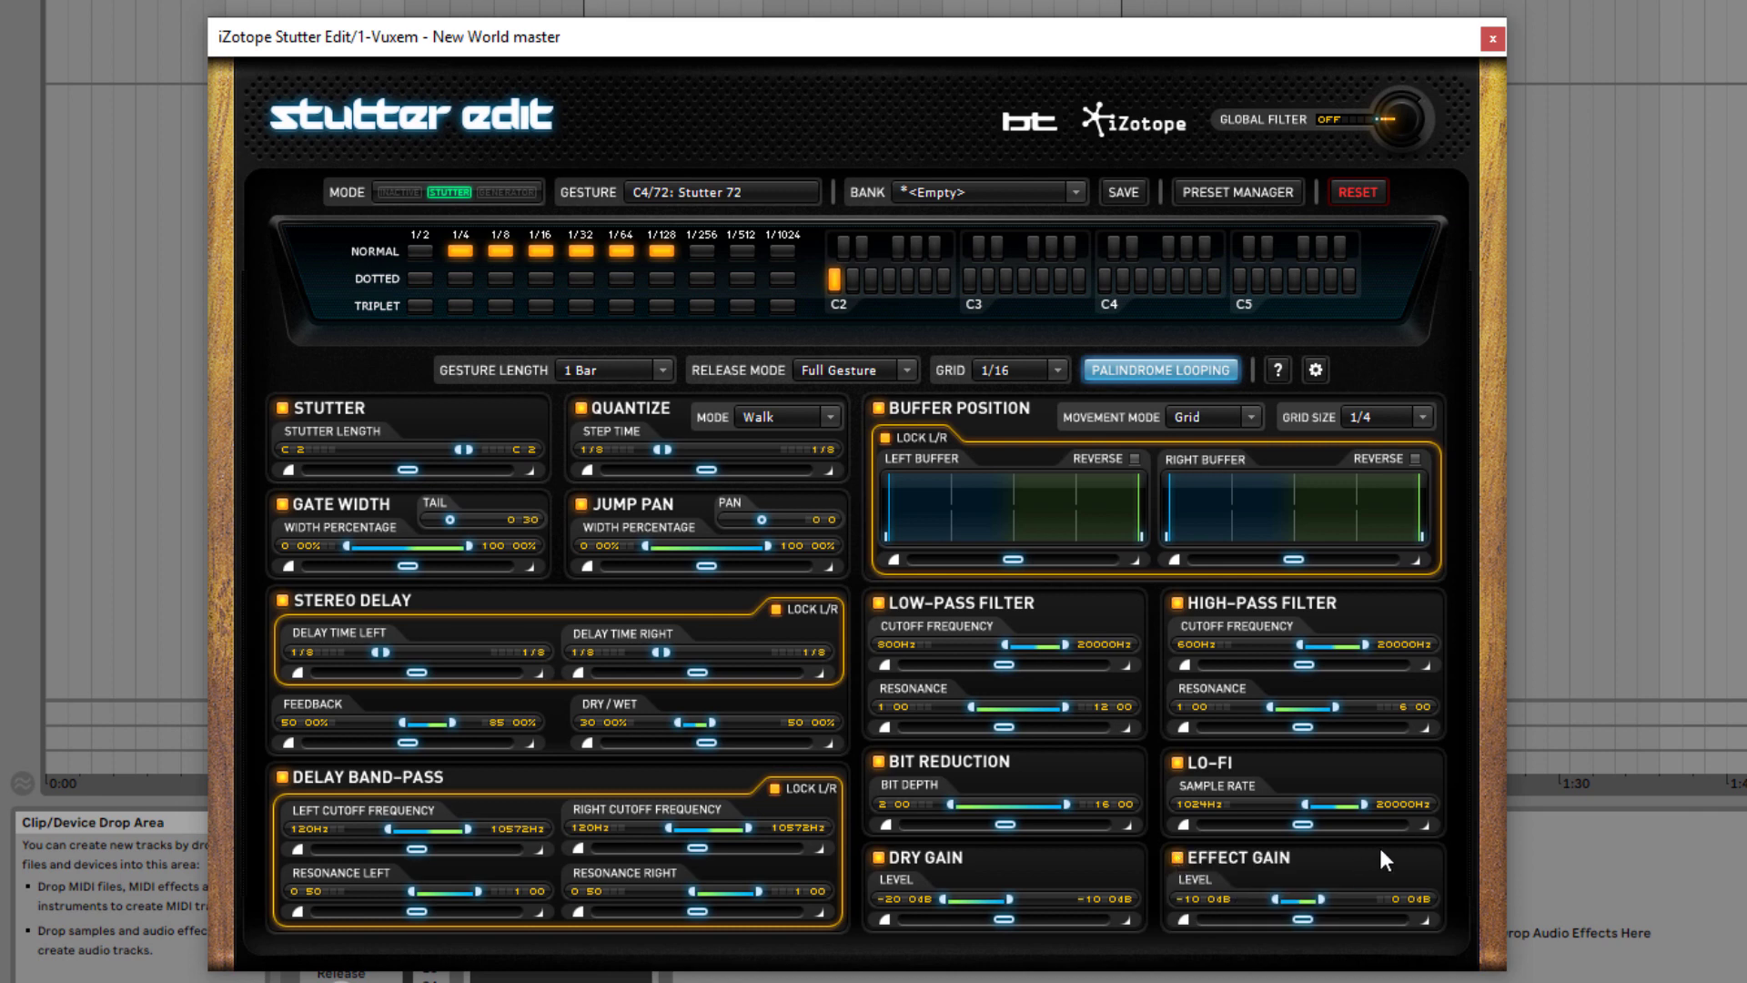
{"action": "left_click", "coordinate": [1218, 192]}
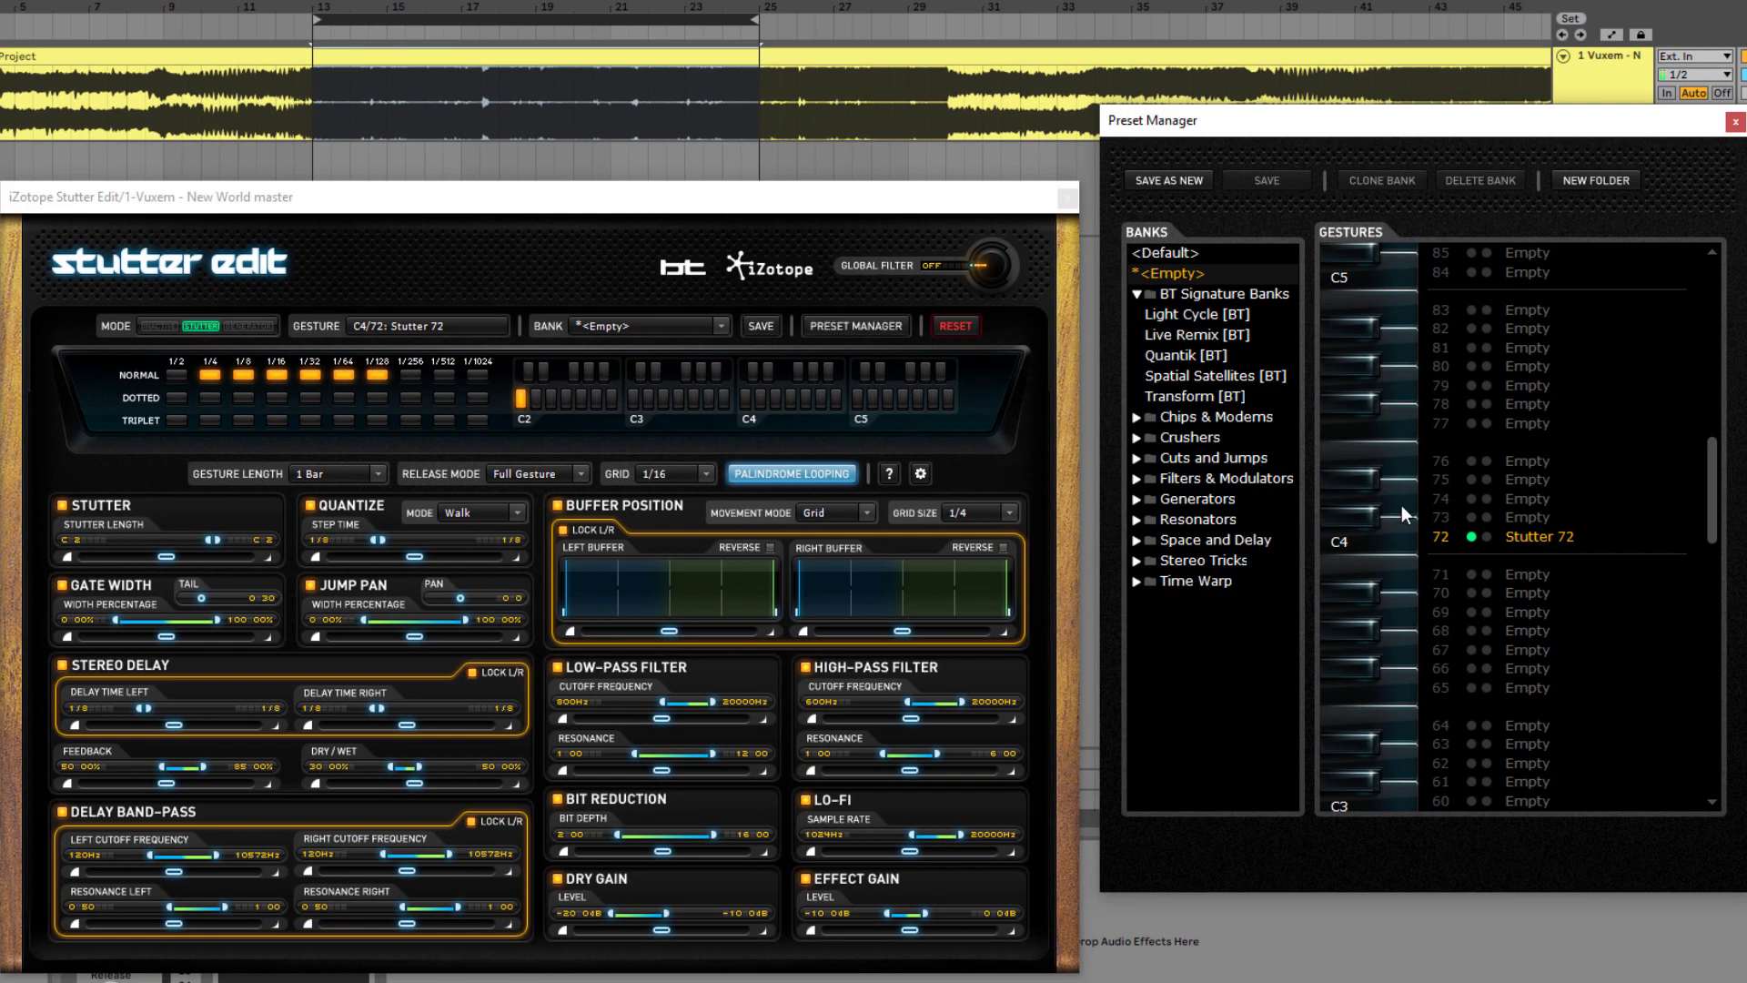
Create a gesture on note 73 with Low-Pass, Jump Pan and Quantize enabled
{"action": "left_click", "coordinate": [1367, 519]}
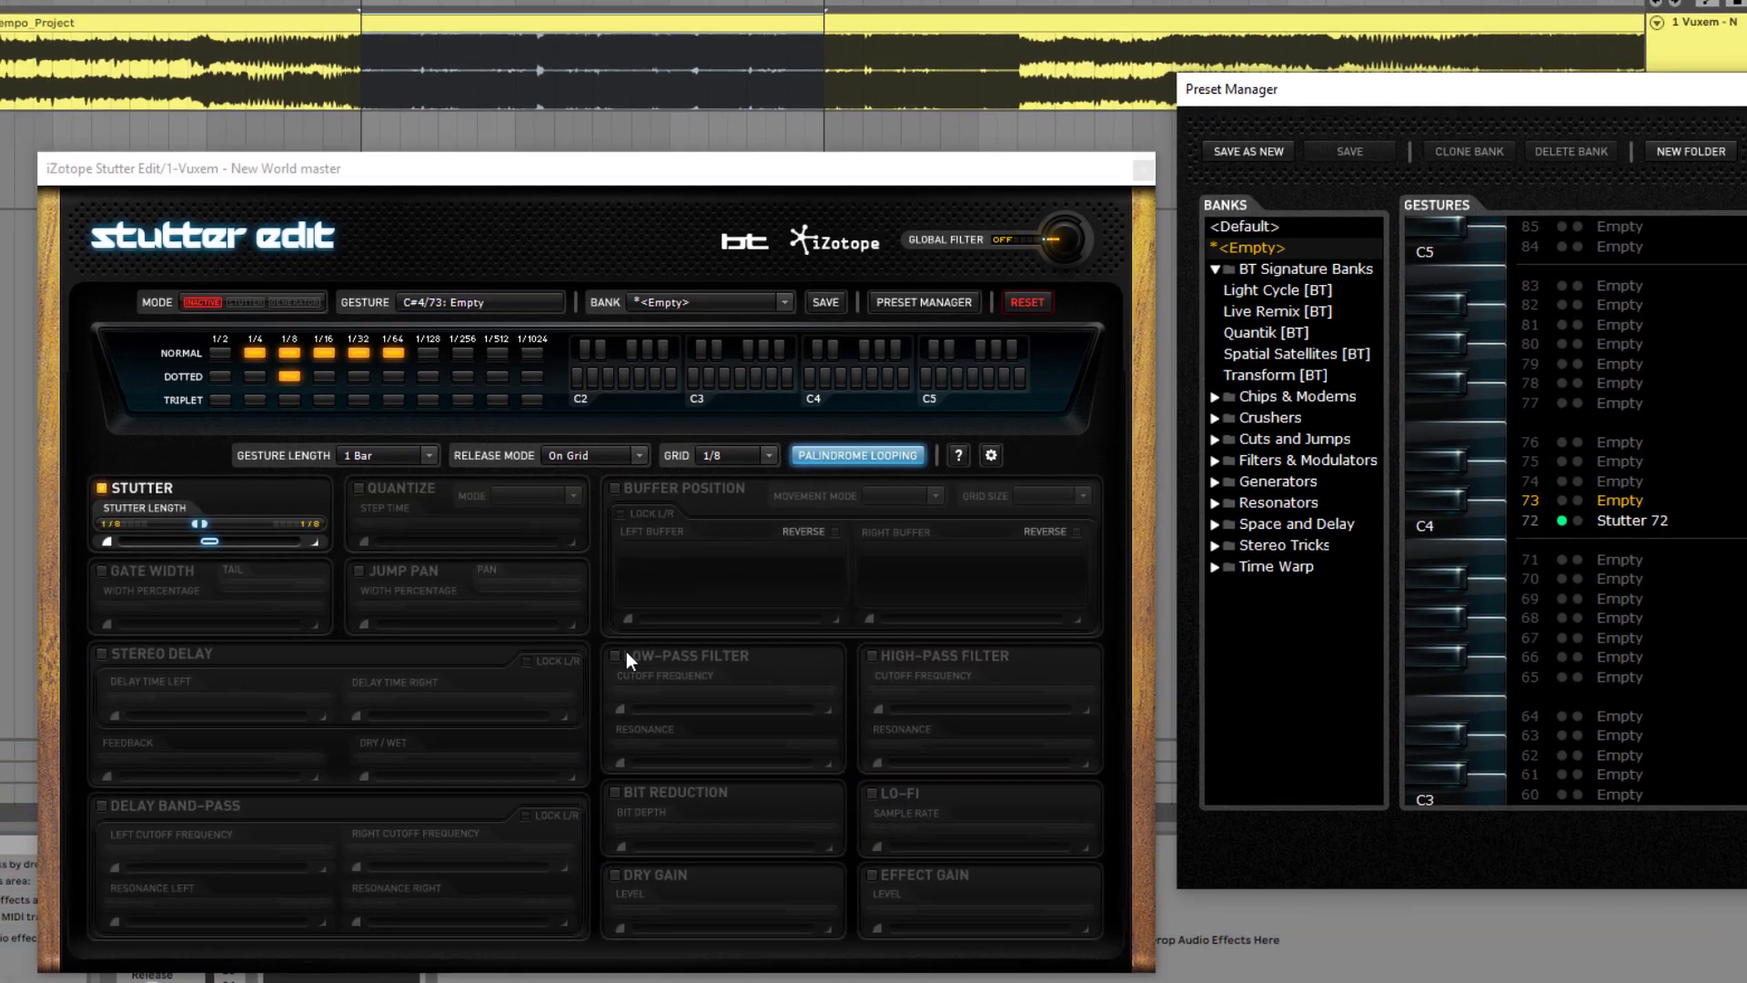
{"action": "left_click", "coordinate": [626, 651]}
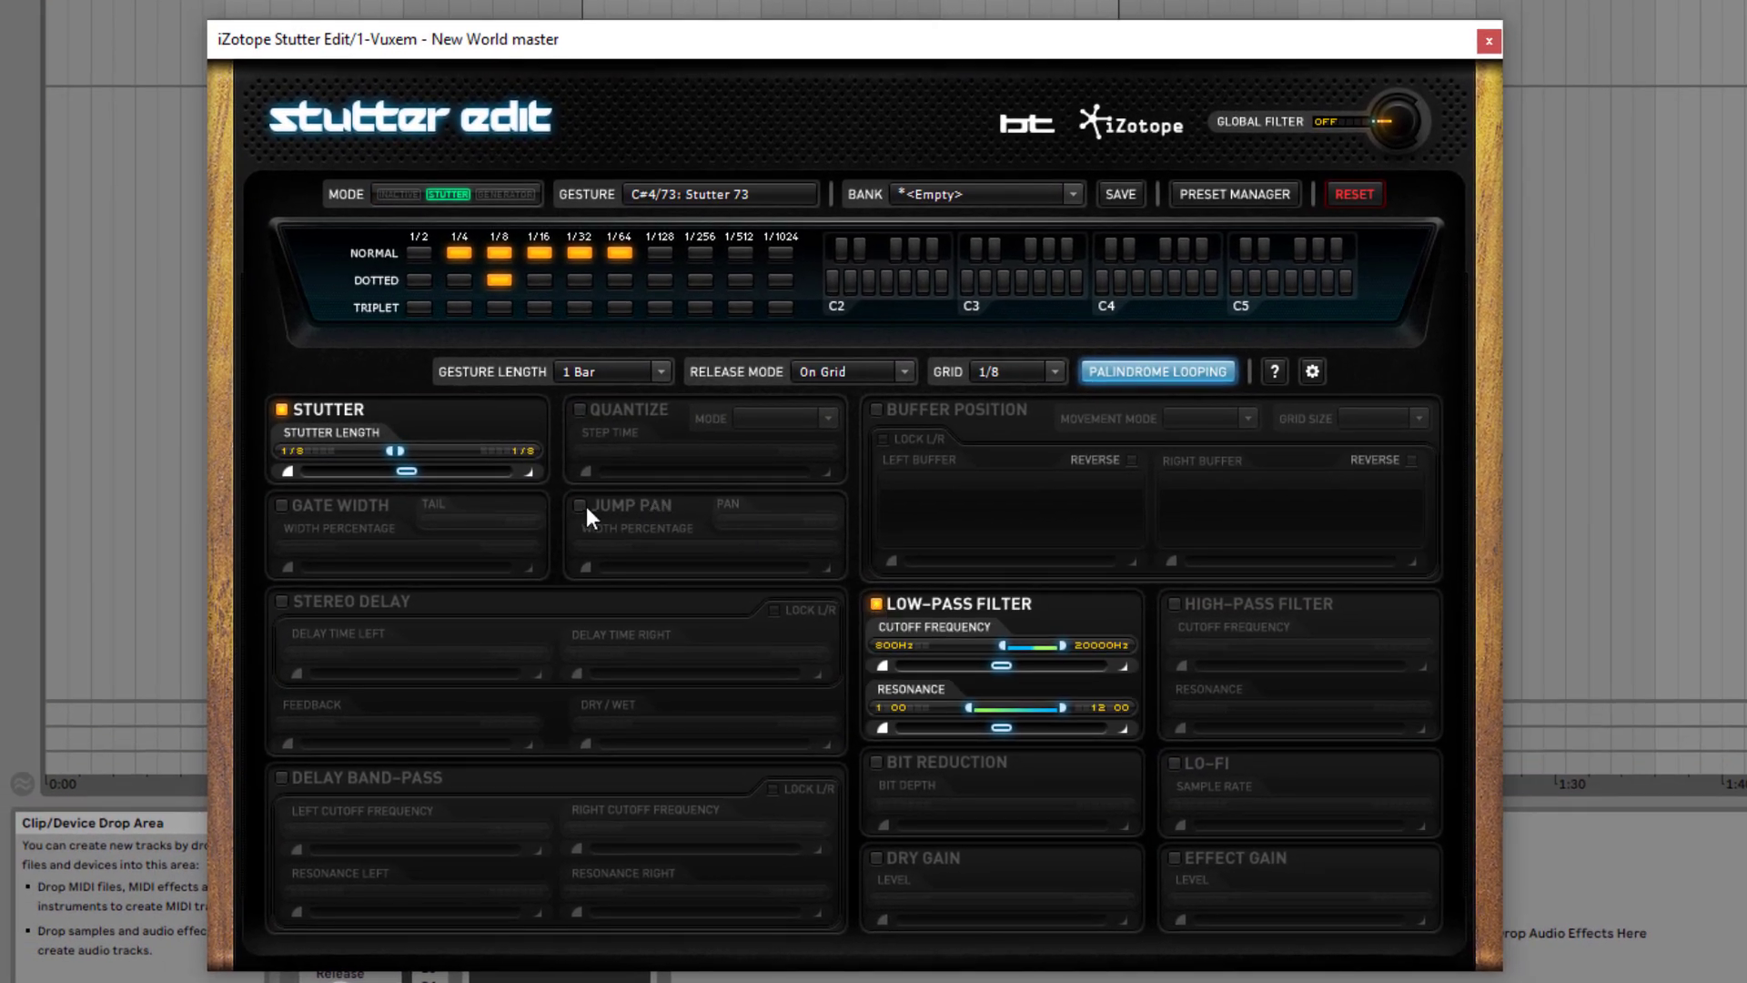
{"action": "left_click", "coordinate": [582, 506]}
{"action": "left_click", "coordinate": [579, 411]}
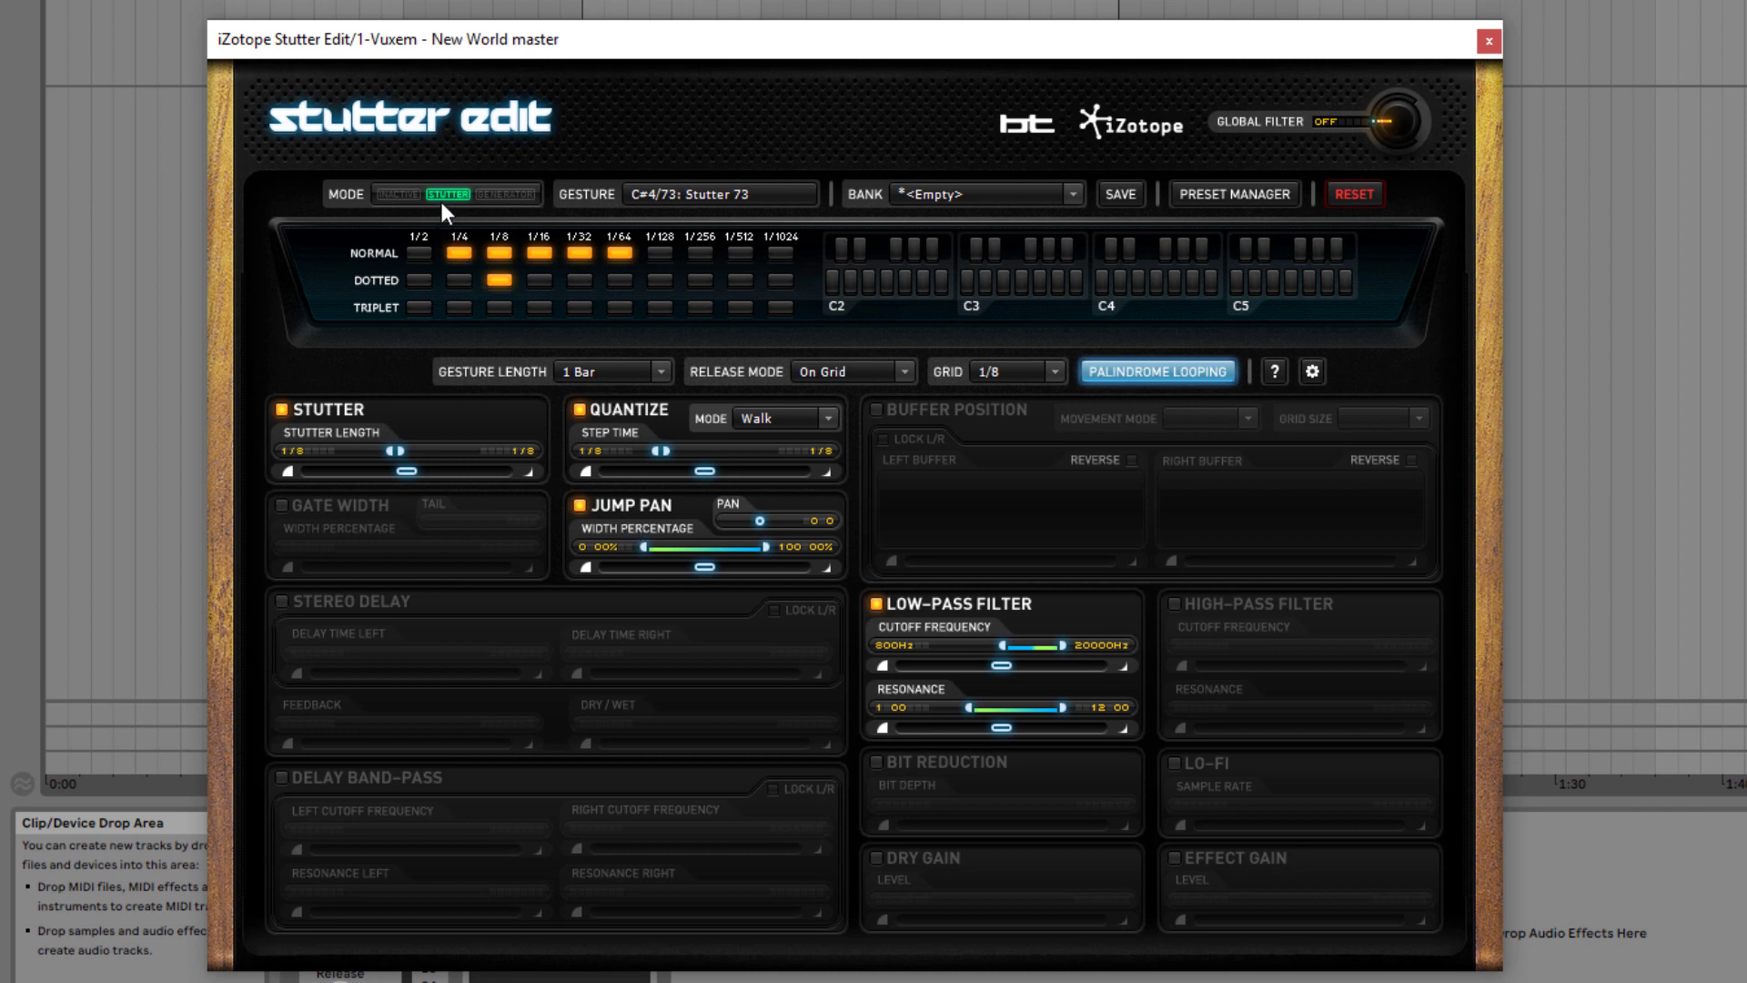
Save the gestures as a new bank named 'warp academy'
{"action": "left_click", "coordinate": [1121, 190]}
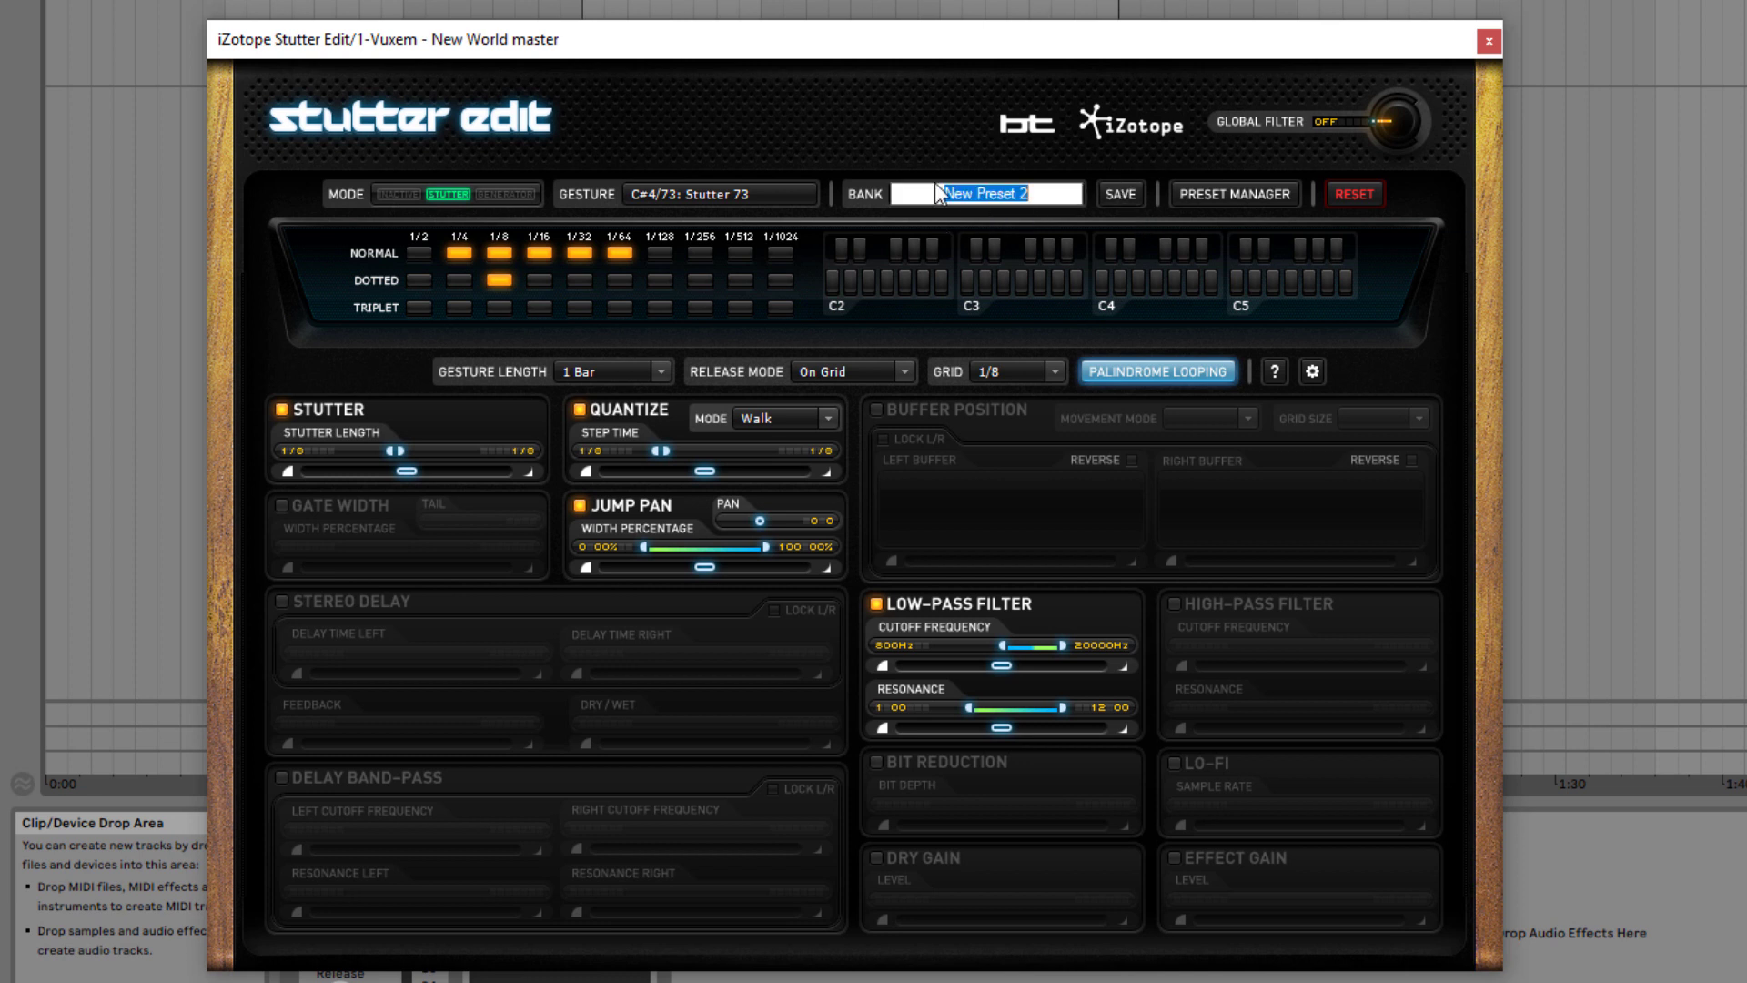
{"action": "type", "text": "warp academy"}
{"action": "key", "text": "Return"}
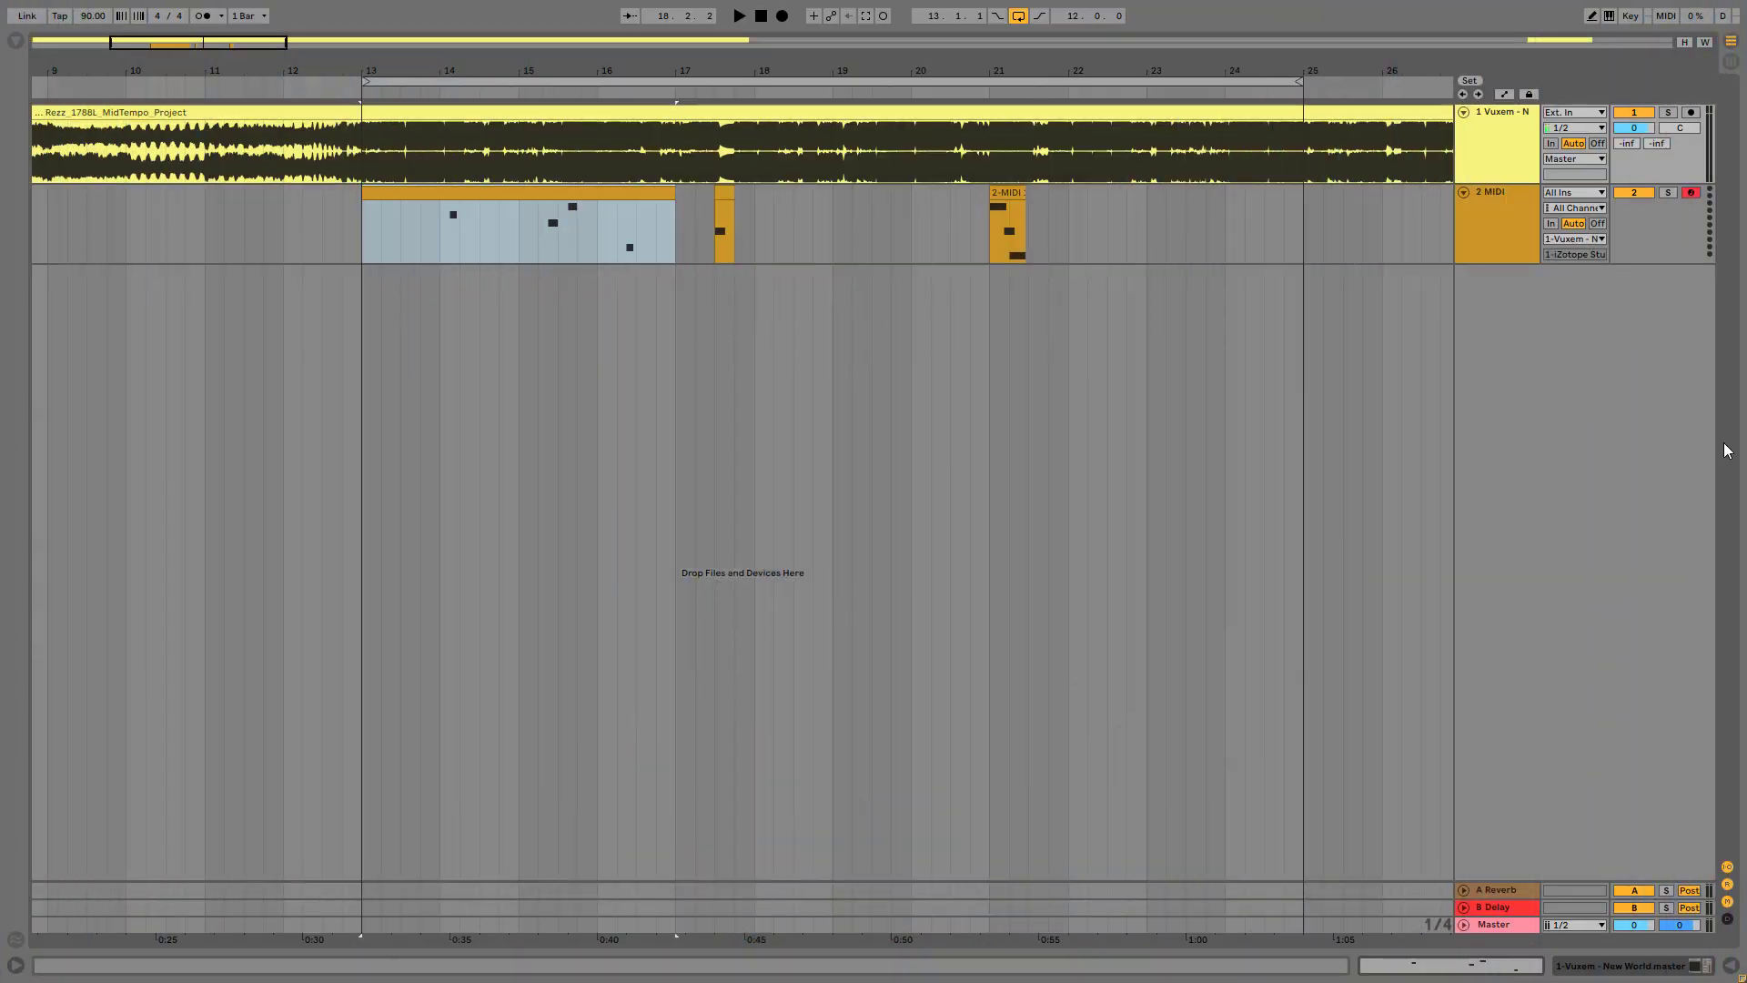
Reopen Stutter Edit on the vocal track to verify the saved bank, then close the plugin windows
{"action": "double_click", "coordinate": [1518, 137]}
{"action": "left_click", "coordinate": [247, 781]}
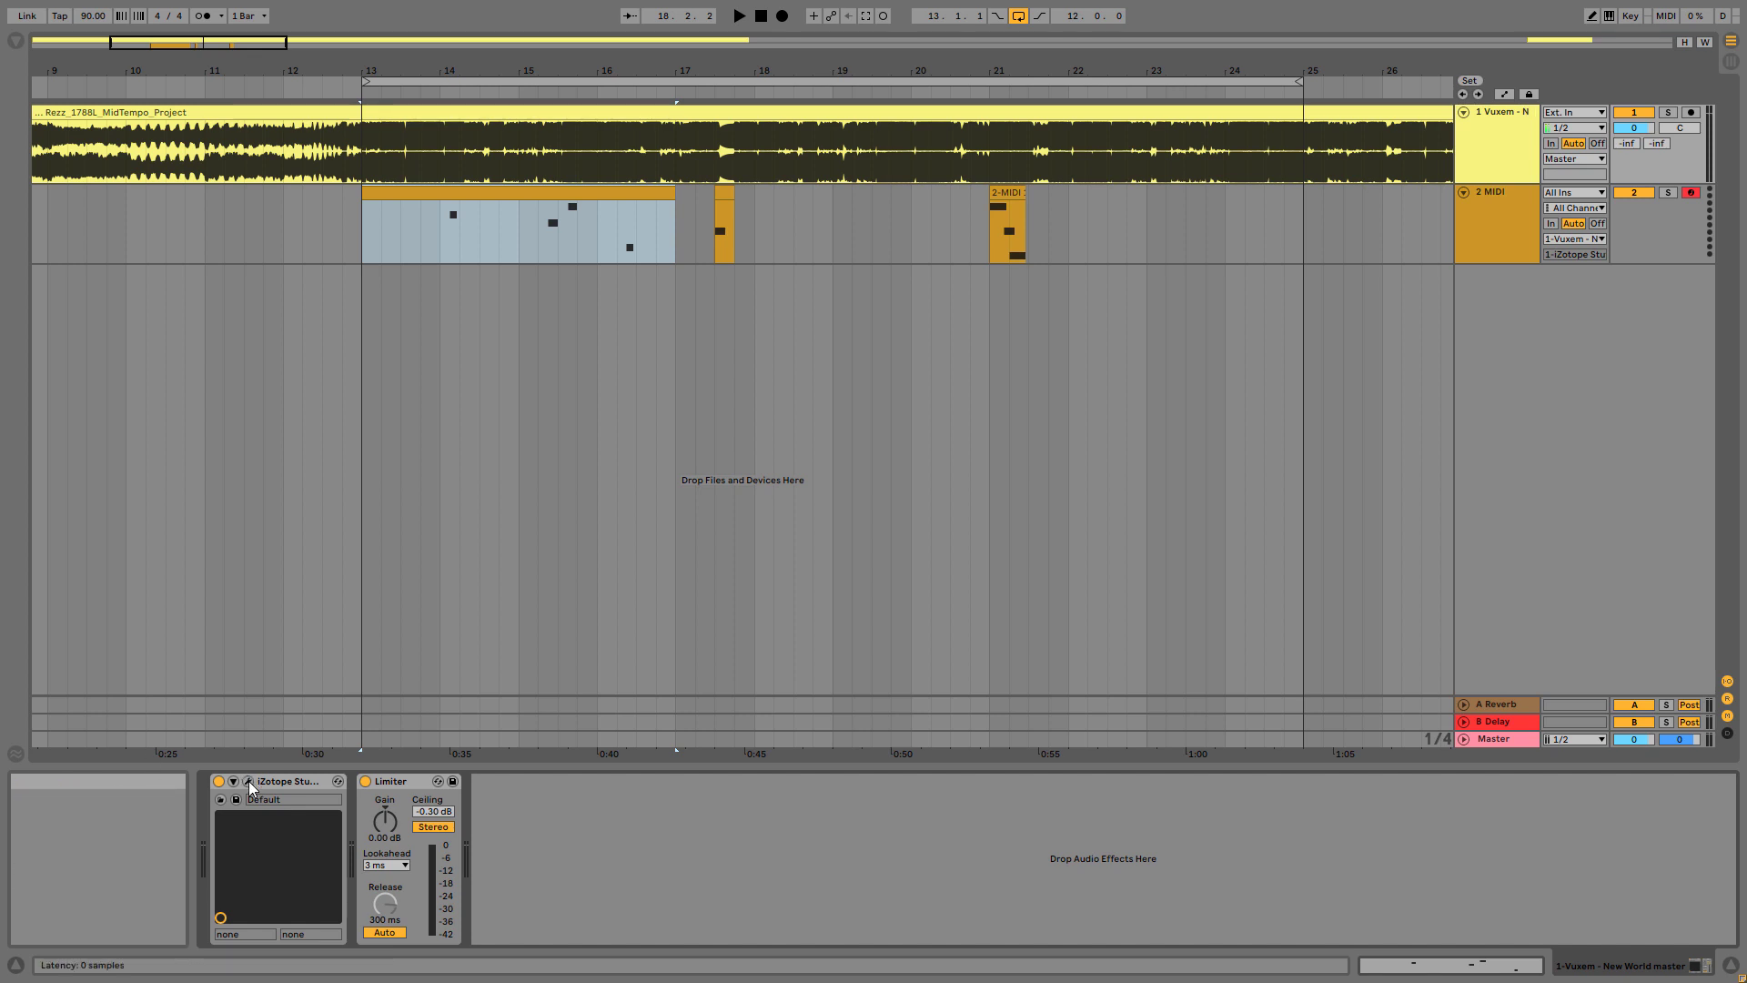
{"action": "left_click", "coordinate": [1145, 389]}
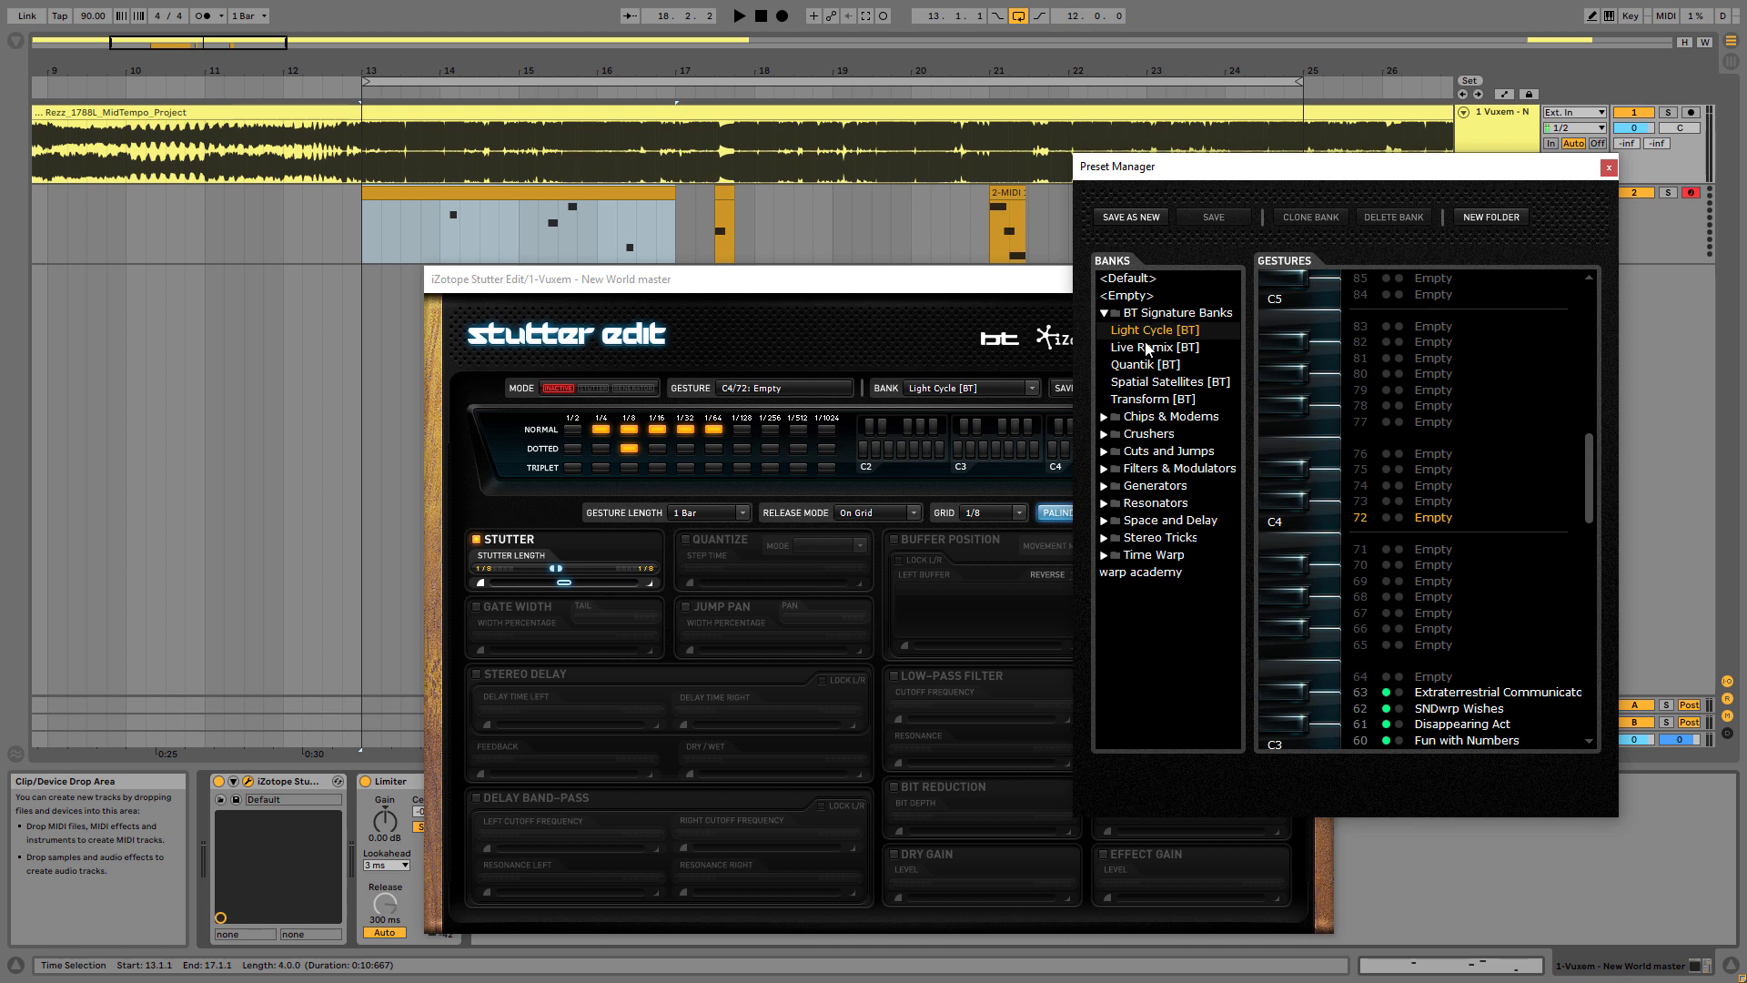
{"action": "key", "text": "ctrl+alt+p"}
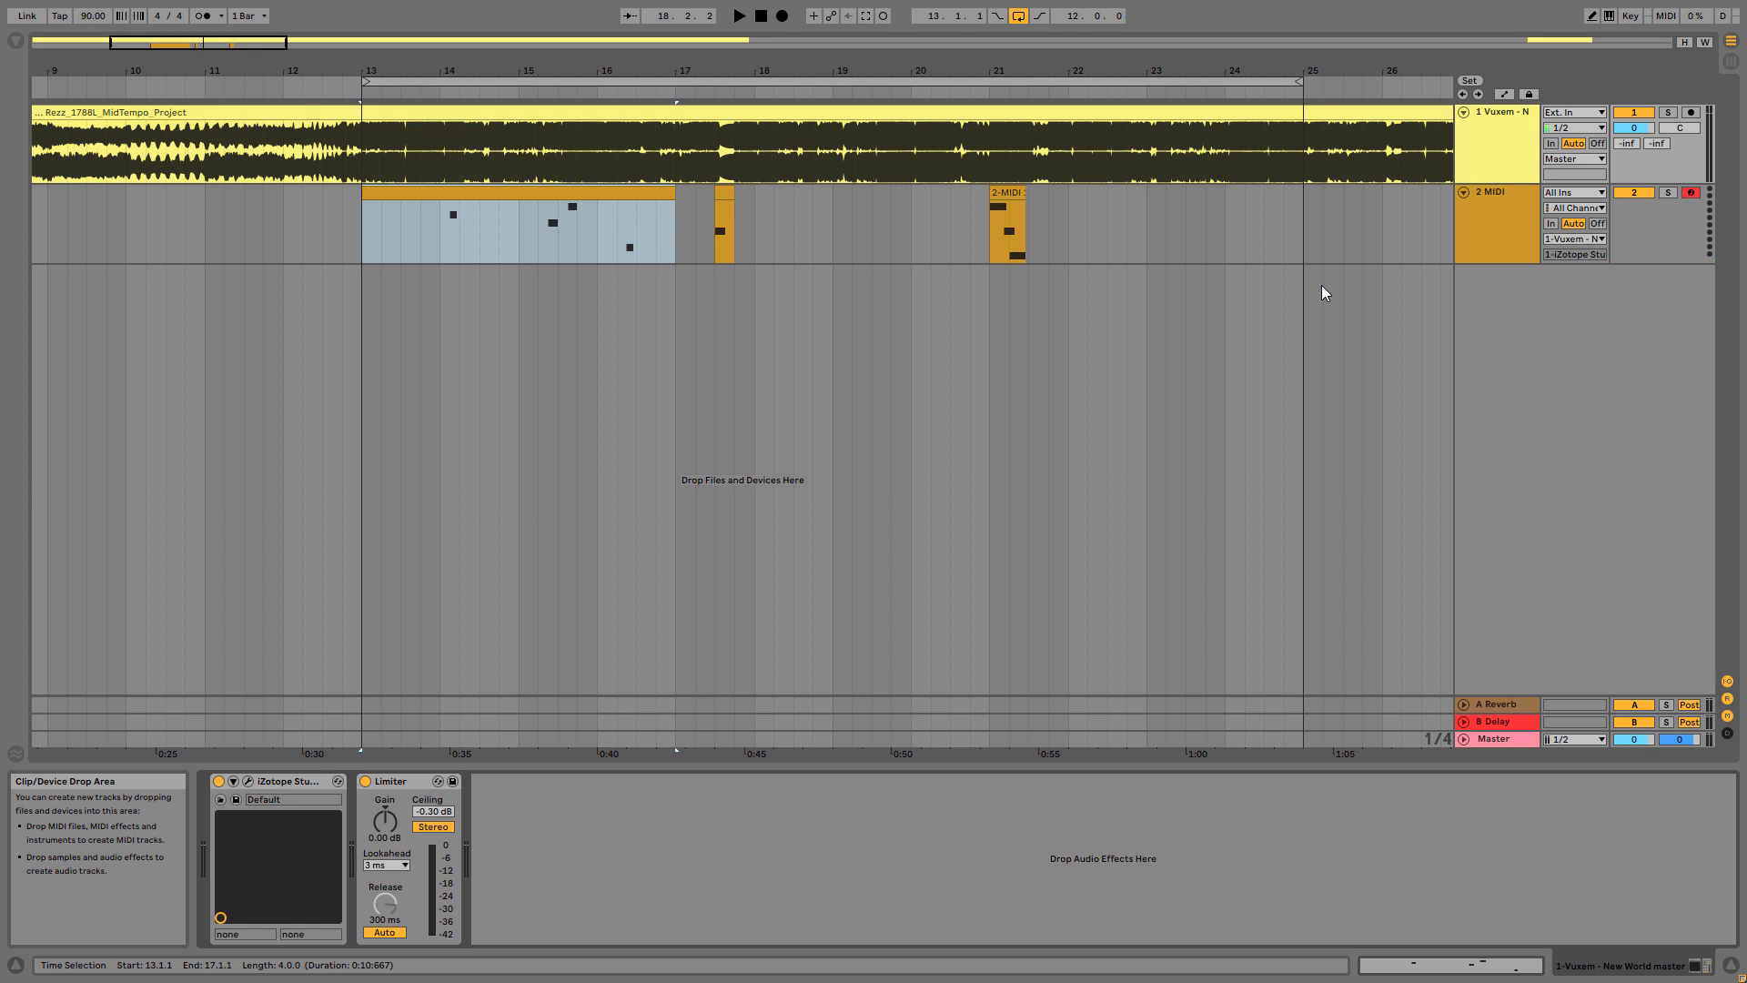
Audition the arrangement from bar 13 and from 20.4.1
{"action": "key", "text": "space"}
{"action": "left_click", "coordinate": [970, 228]}
{"action": "key", "text": "space"}
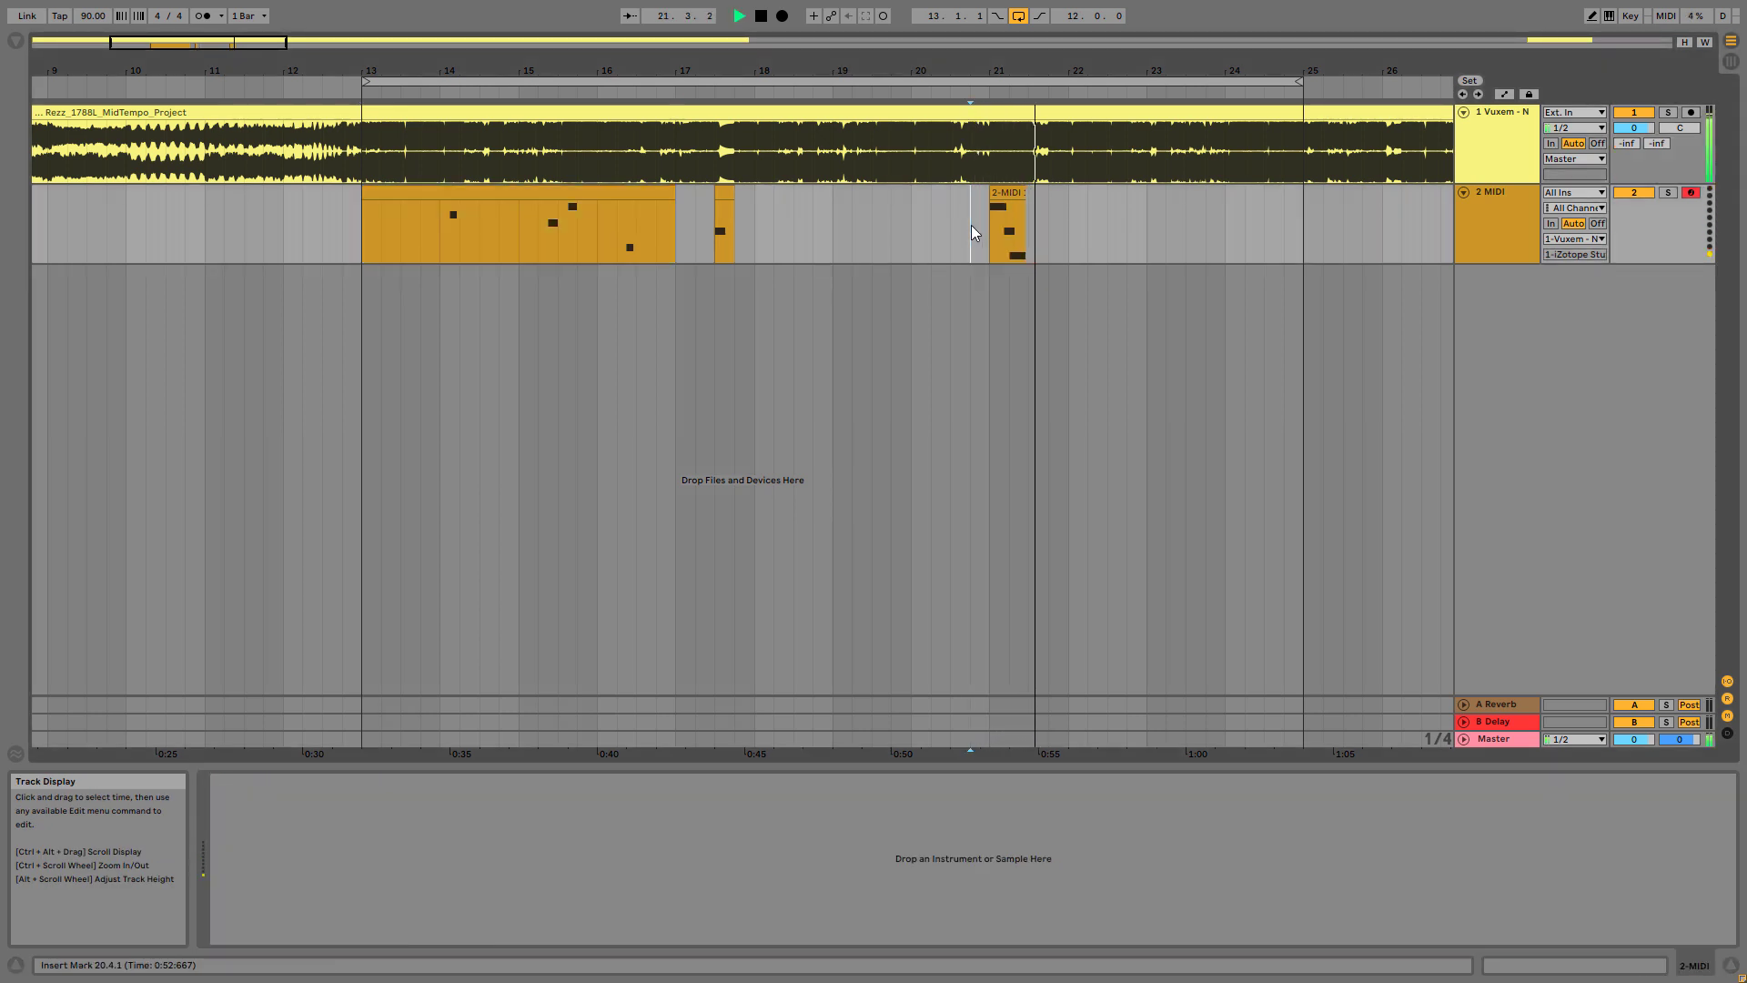
{"action": "key", "text": "space"}
{"action": "key", "text": "space"}
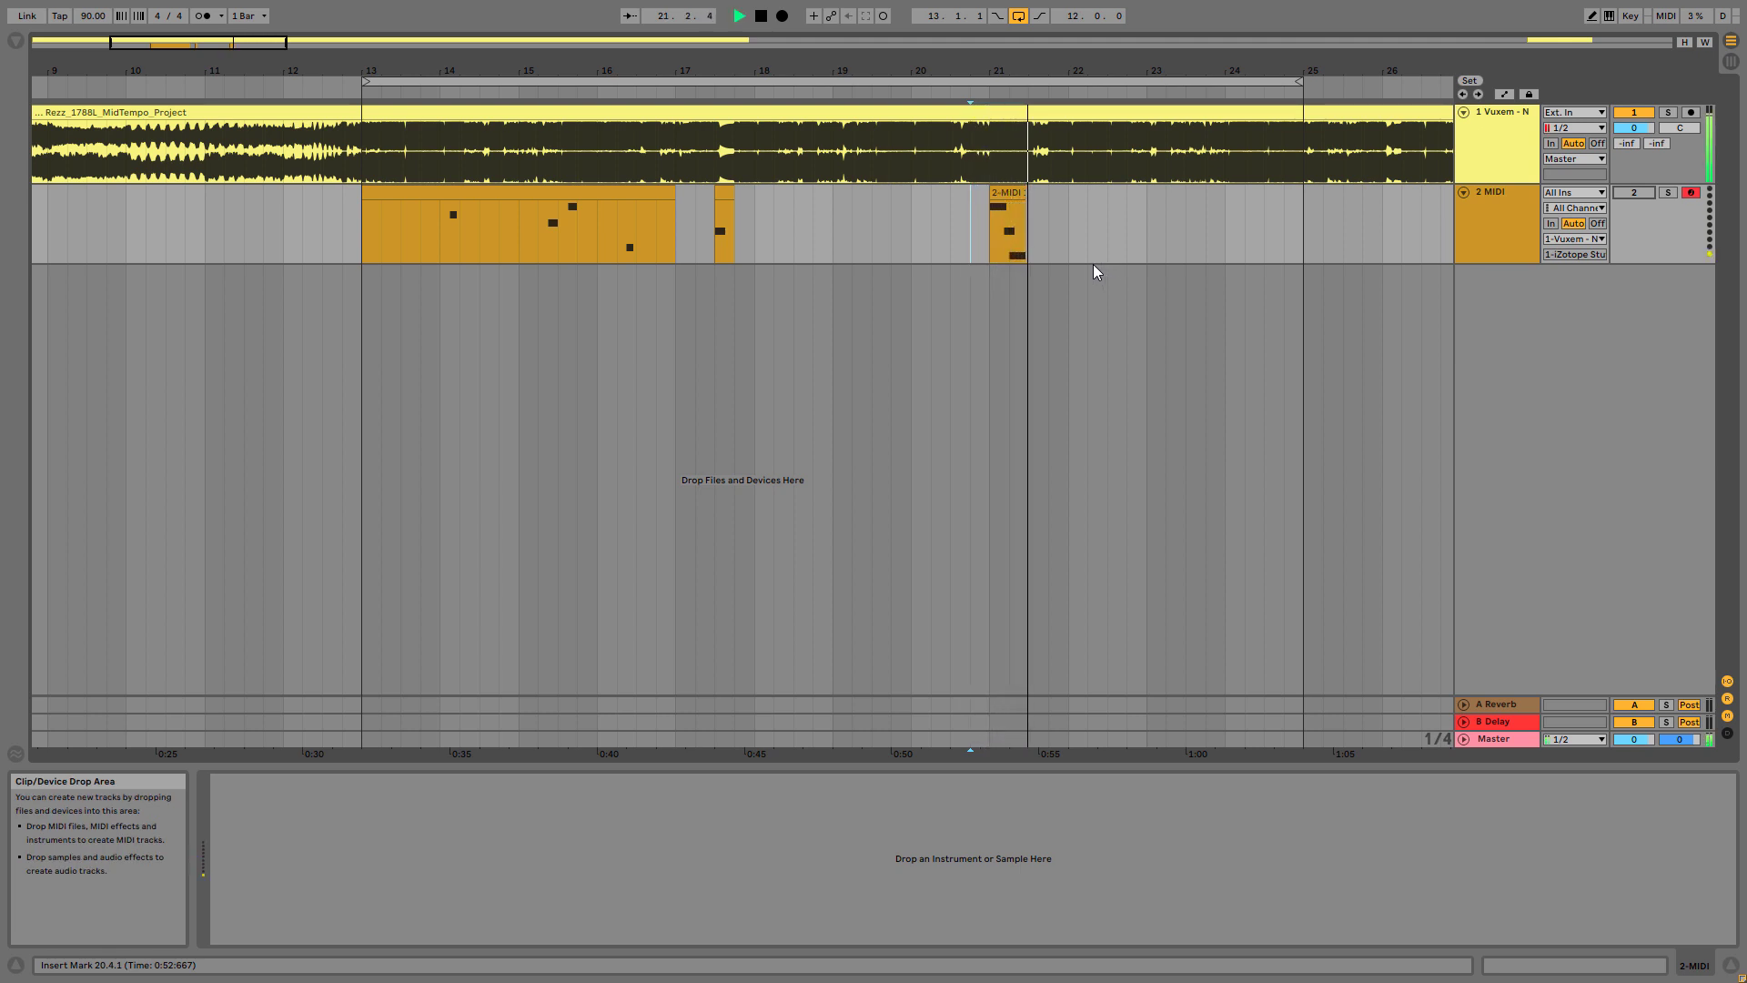
{"action": "key", "text": "space"}
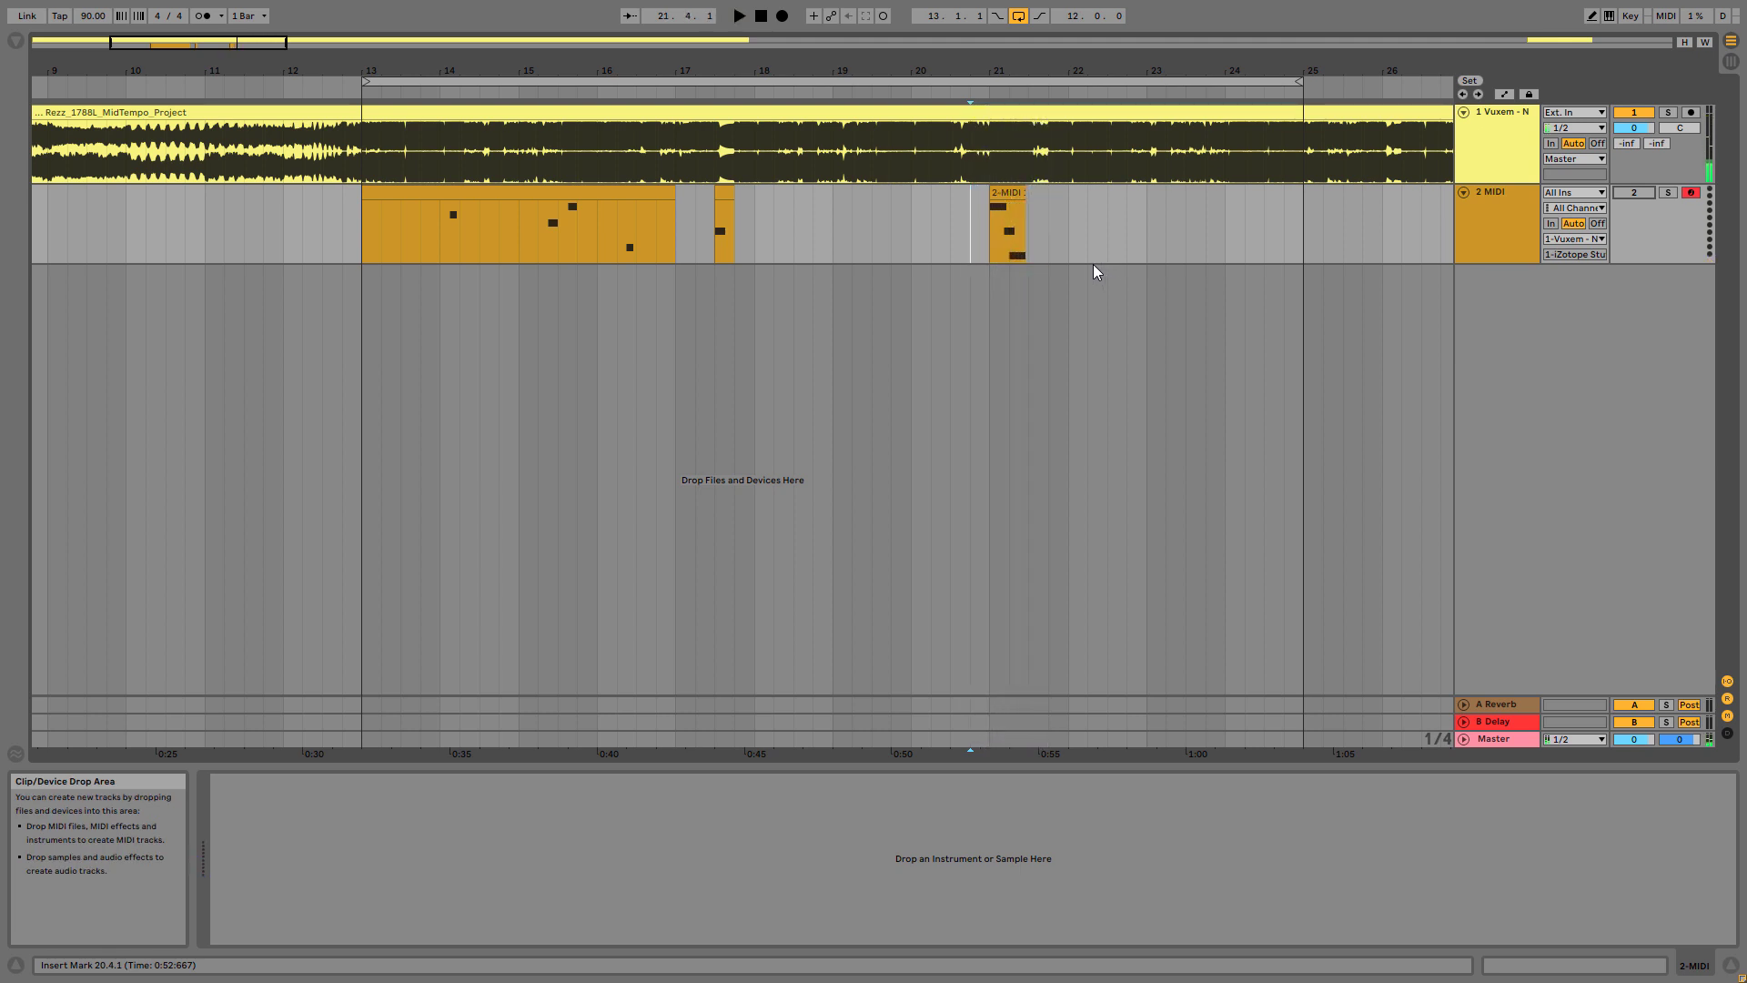
Reactivate the 2 MIDI track and start recording a new MIDI take from 22.1.1
{"action": "left_click", "coordinate": [1633, 194]}
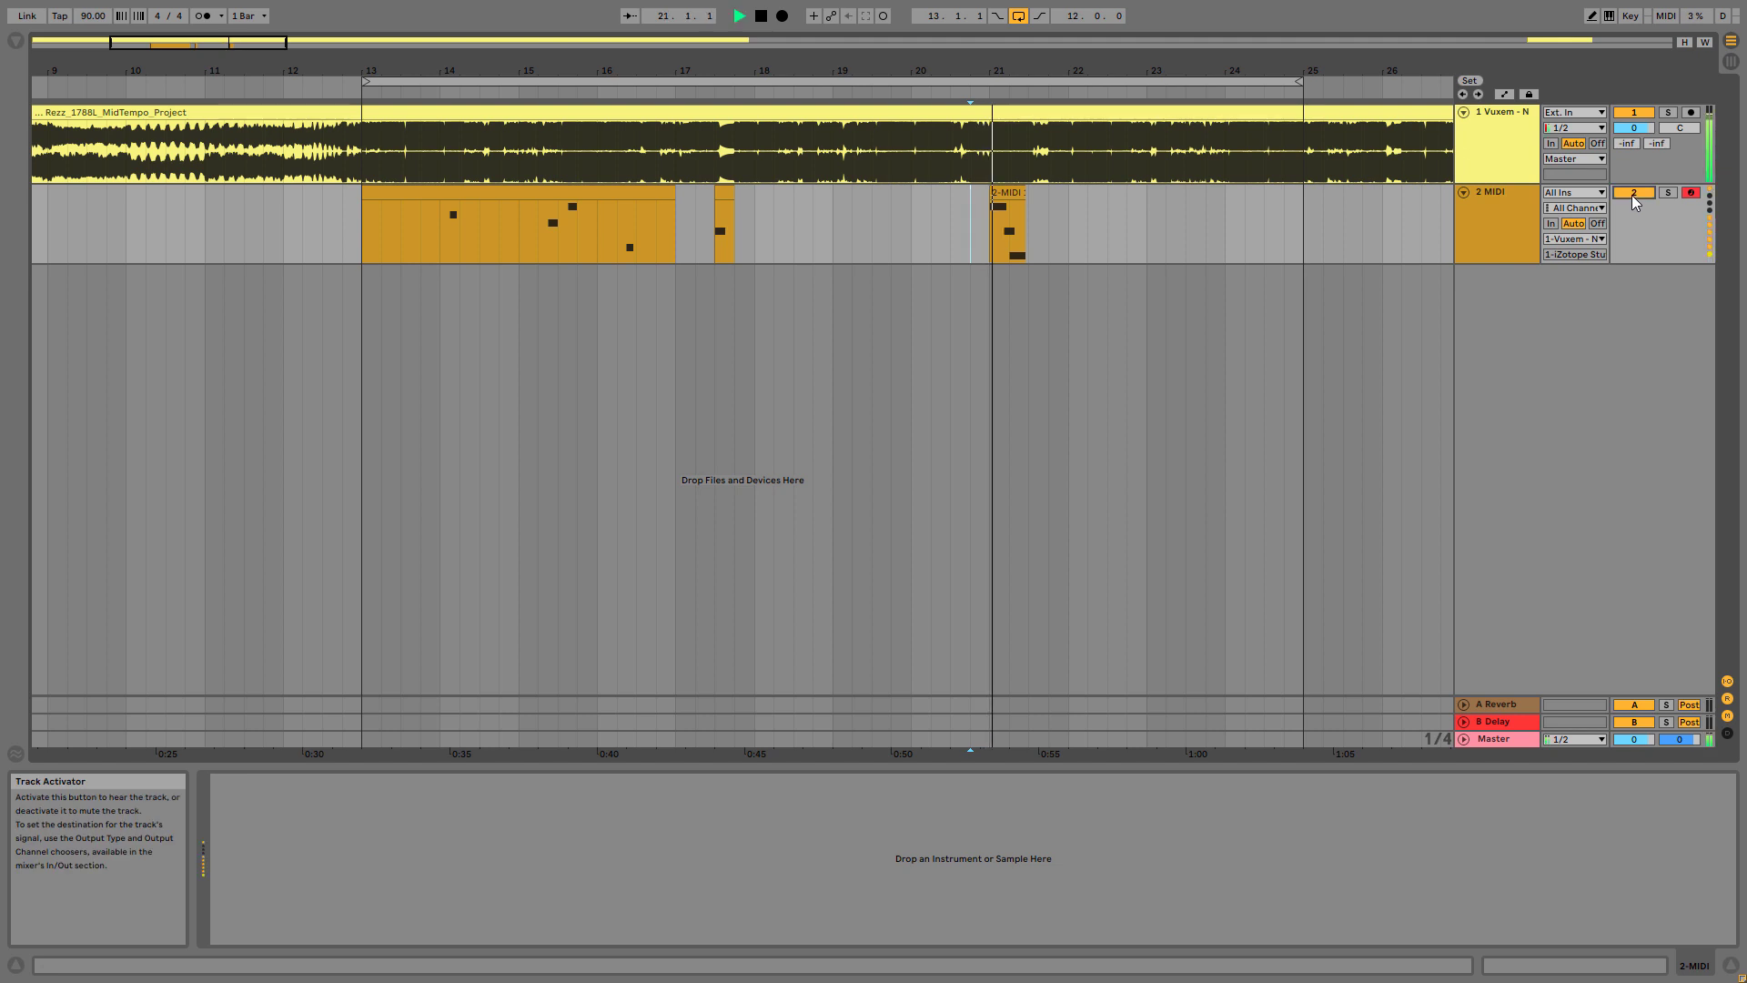
{"action": "key", "text": "space"}
{"action": "left_click", "coordinate": [1066, 238]}
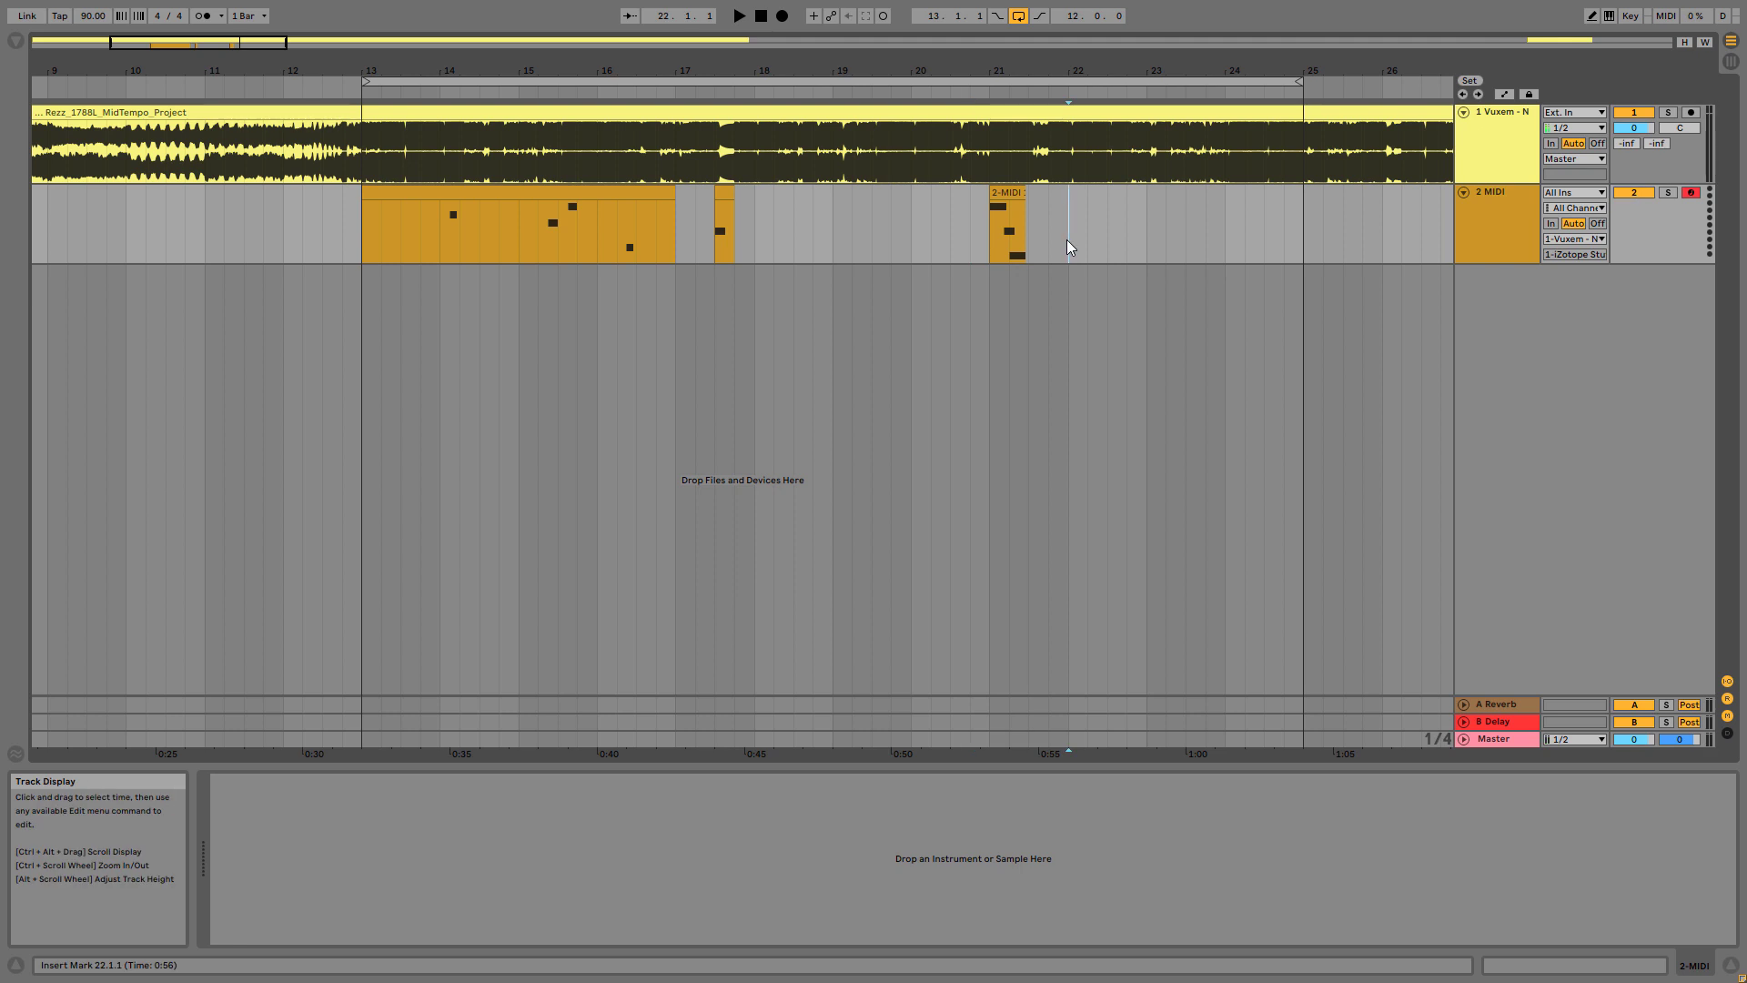
{"action": "left_click", "coordinate": [782, 16]}
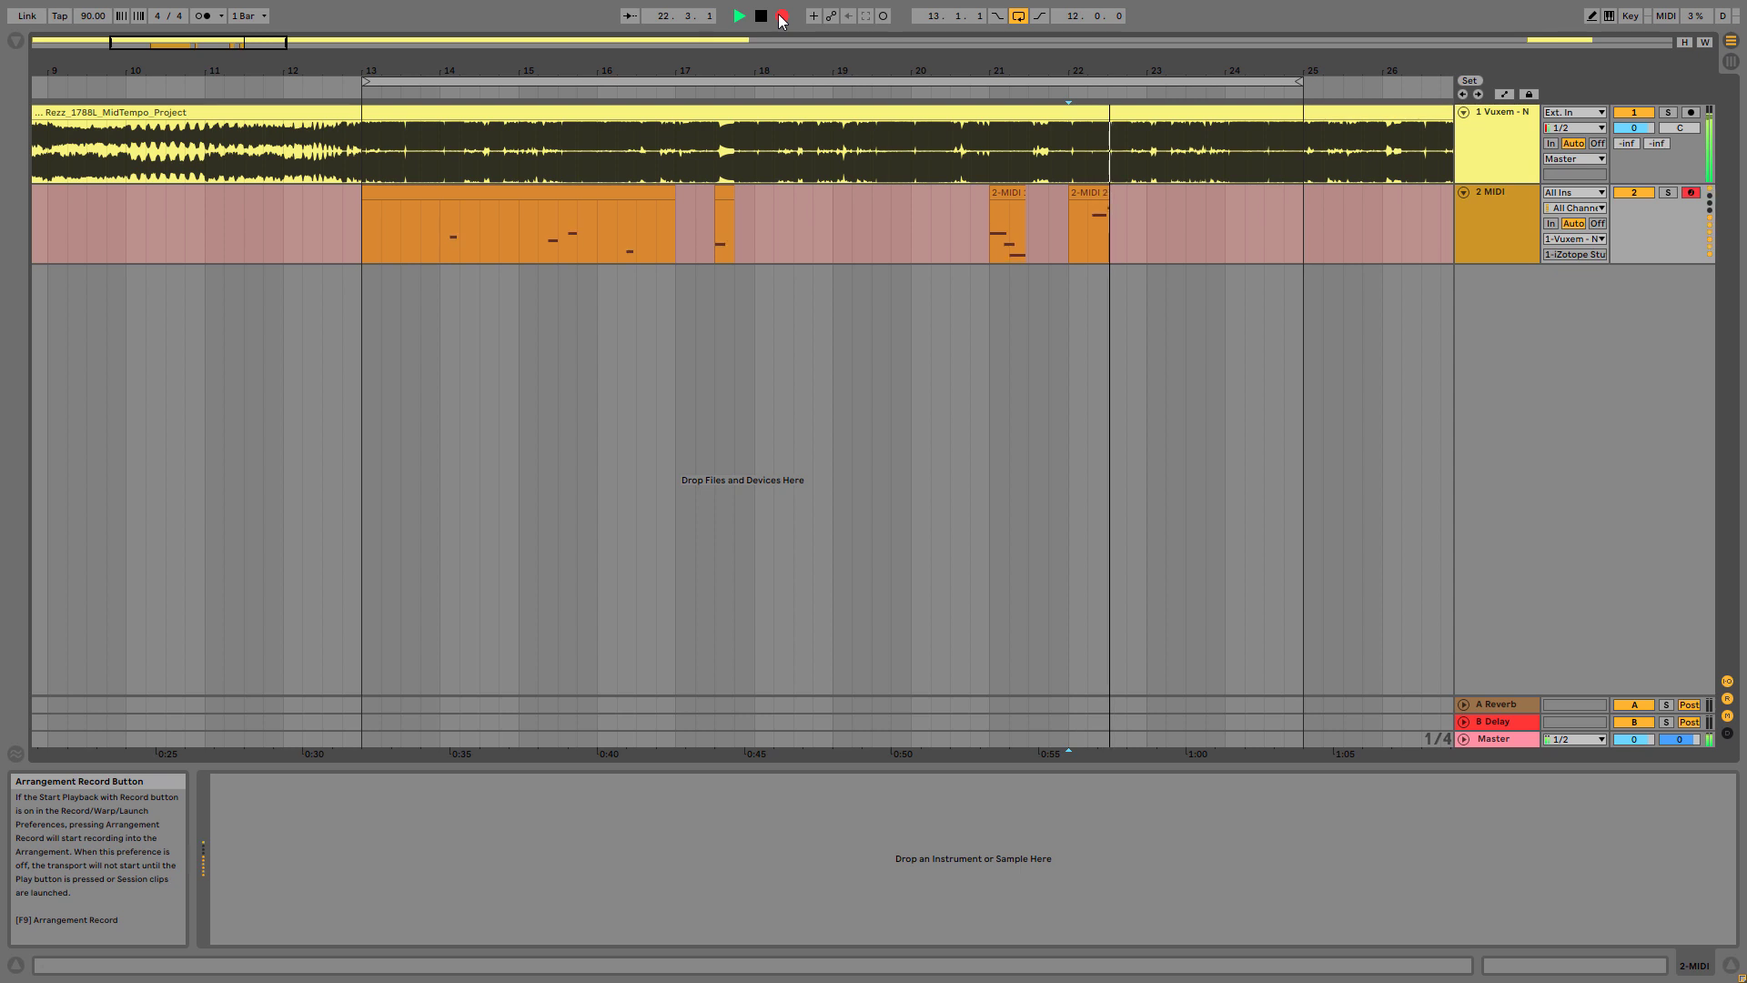
Stop recording, trim the new clip to end at bar 23, and enlarge it in the piano roll
{"action": "key", "text": "space"}
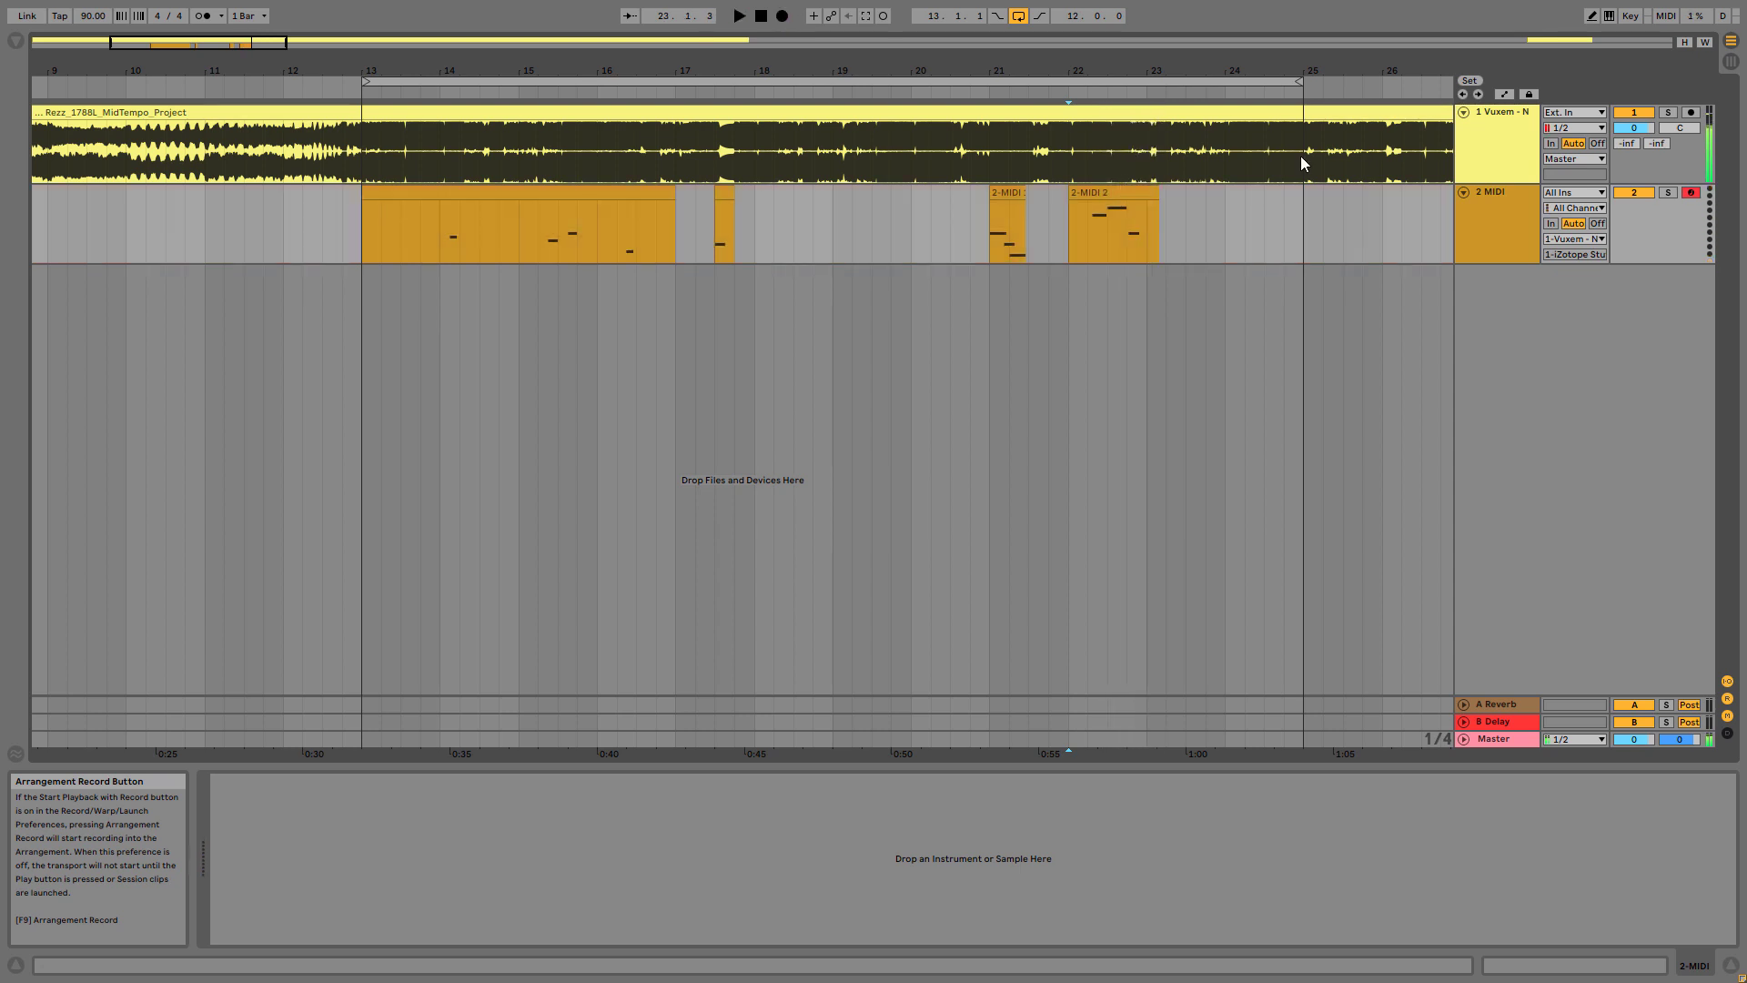
{"action": "left_click_drag", "start_coordinate": [1158, 195], "coordinate": [1147, 195]}
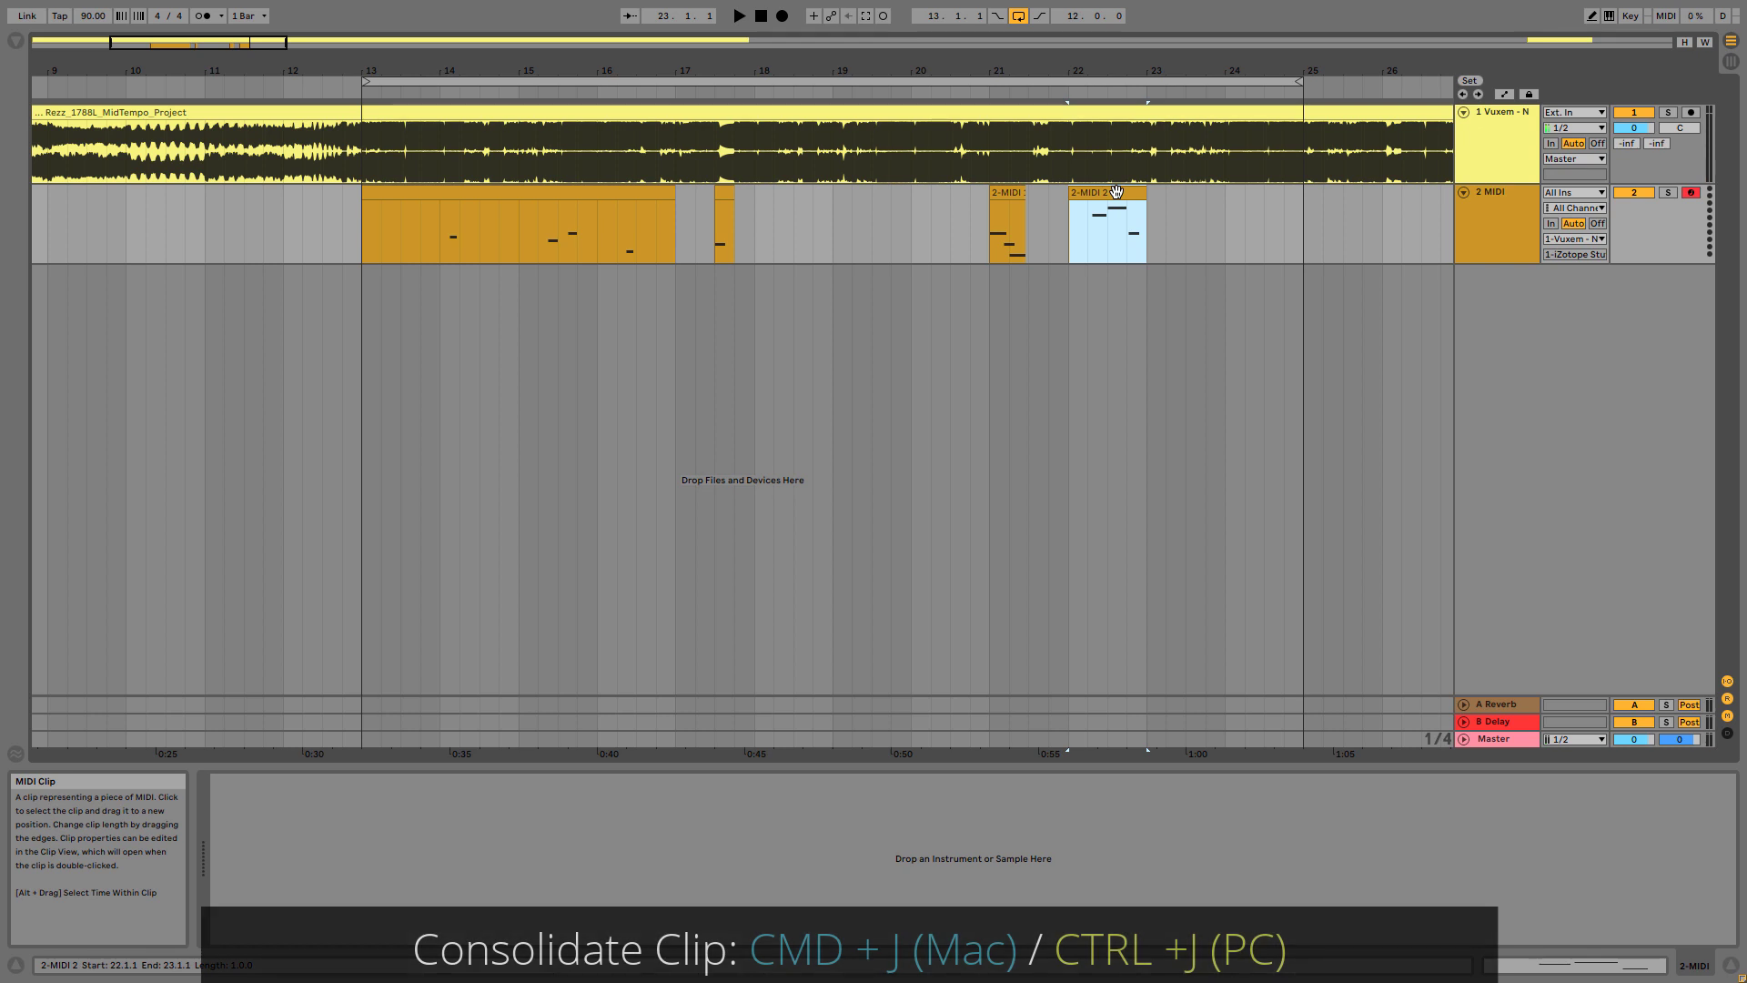
{"action": "double_click", "coordinate": [1116, 191]}
{"action": "left_click_drag", "start_coordinate": [998, 521], "coordinate": [998, 395]}
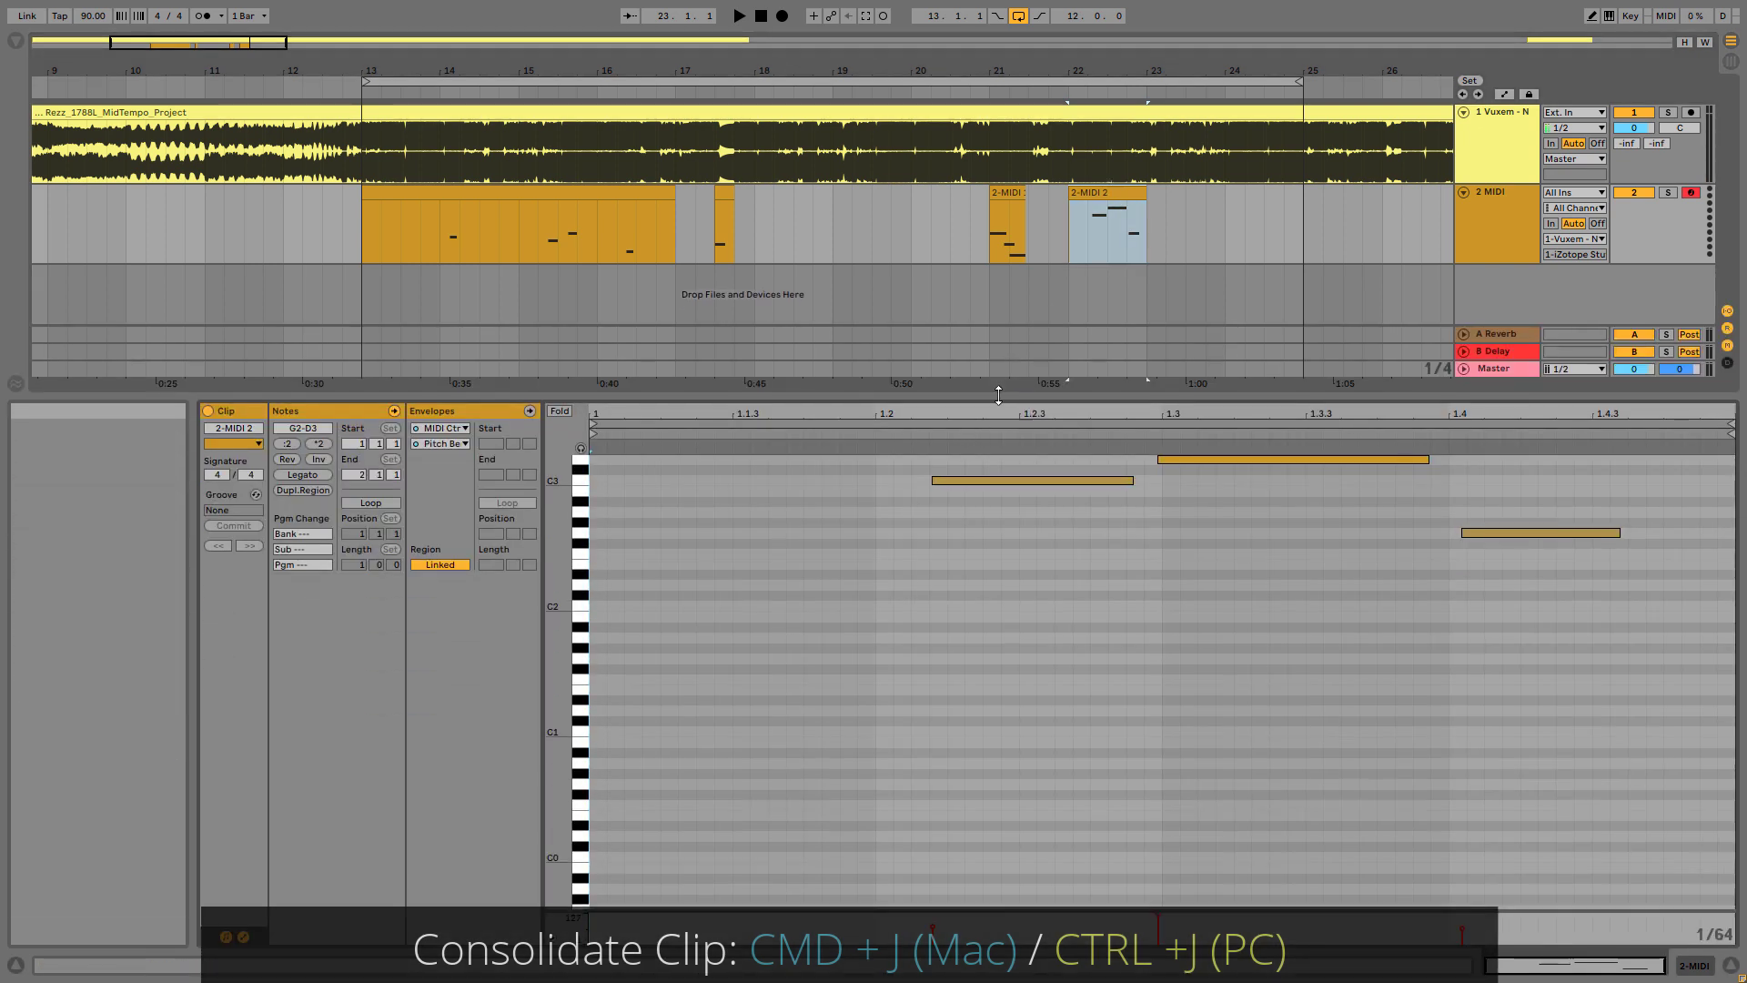
{"action": "left_click_drag", "start_coordinate": [589, 484], "coordinate": [664, 484]}
Arrange the notes: C3 on beat 2 lengthened to beat 3, a D3 copy, G2 on beat 4, then play from bar 22
{"action": "left_click_drag", "start_coordinate": [977, 495], "coordinate": [933, 494]}
{"action": "left_click_drag", "start_coordinate": [1080, 487], "coordinate": [1161, 488]}
{"action": "key", "text": "ctrl+d"}
{"action": "key", "text": "Up"}
{"action": "key", "text": "Up"}
{"action": "left_click_drag", "start_coordinate": [1478, 707], "coordinate": [1465, 708]}
{"action": "left_click", "coordinate": [1063, 236]}
{"action": "key", "text": "space"}
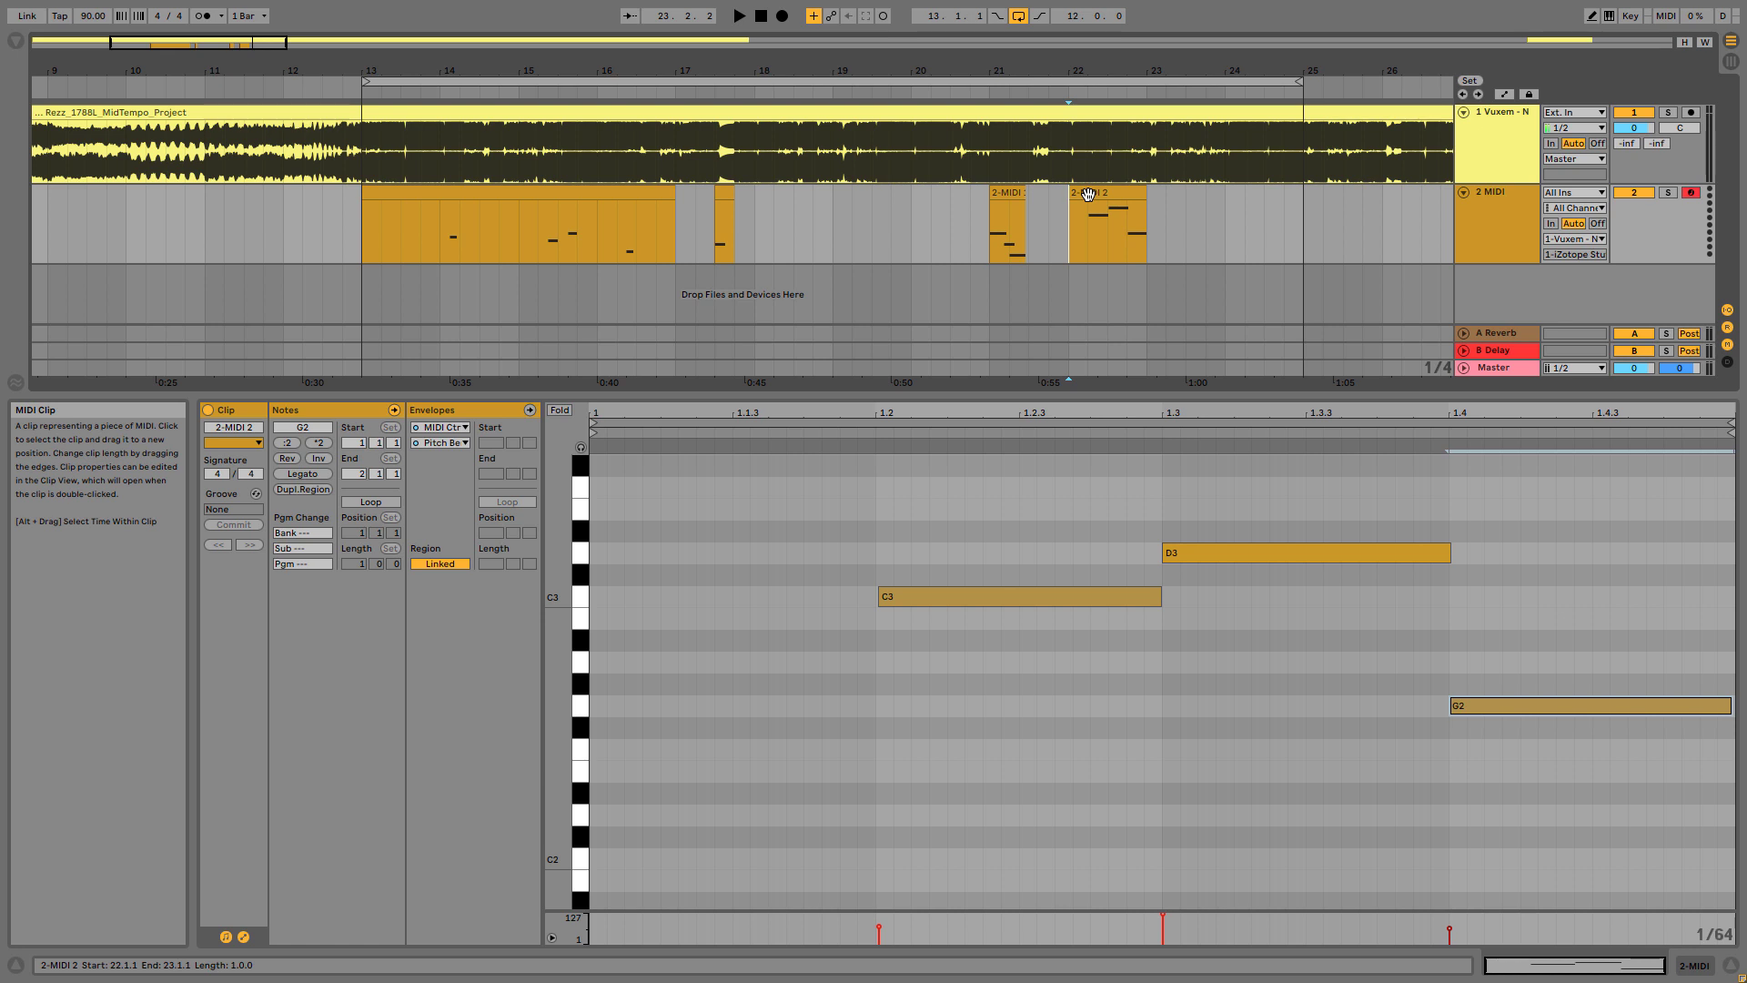
Record a new take at bar 22, trim 2-MIDI 3 to end at bar 23, and play it back
{"action": "left_click", "coordinate": [782, 15]}
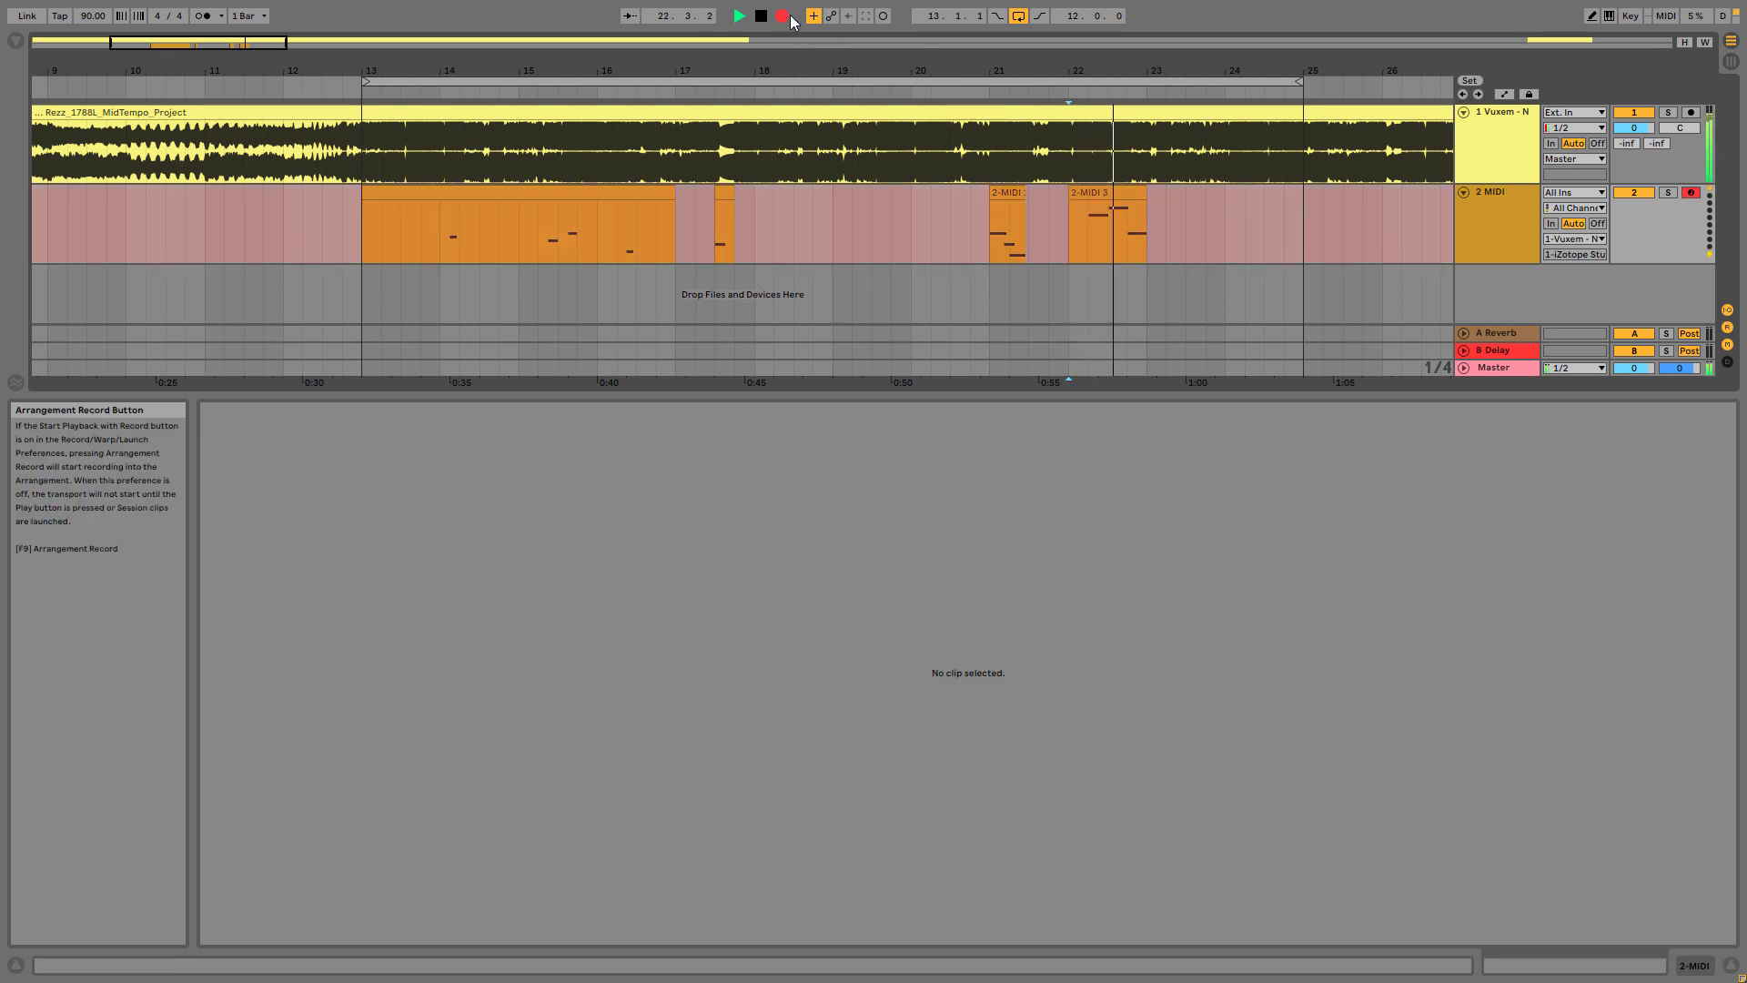
{"action": "key", "text": "space"}
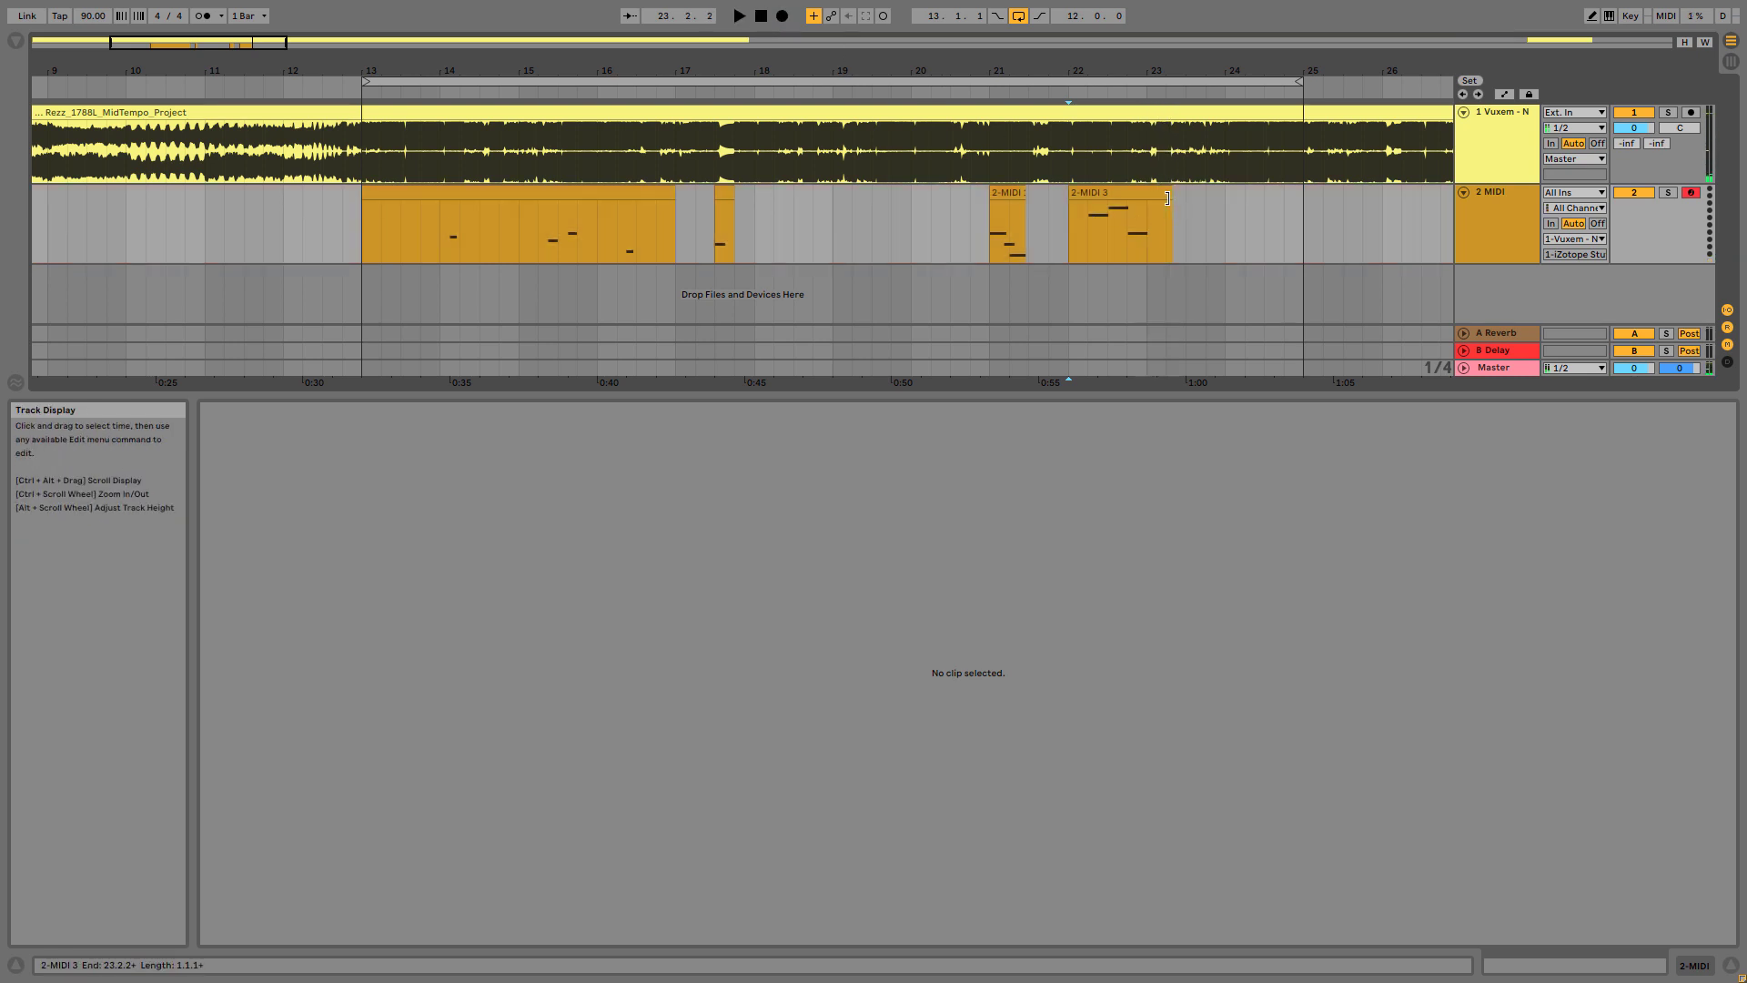
{"action": "left_click_drag", "start_coordinate": [1173, 195], "coordinate": [1147, 196]}
{"action": "key", "text": "space"}
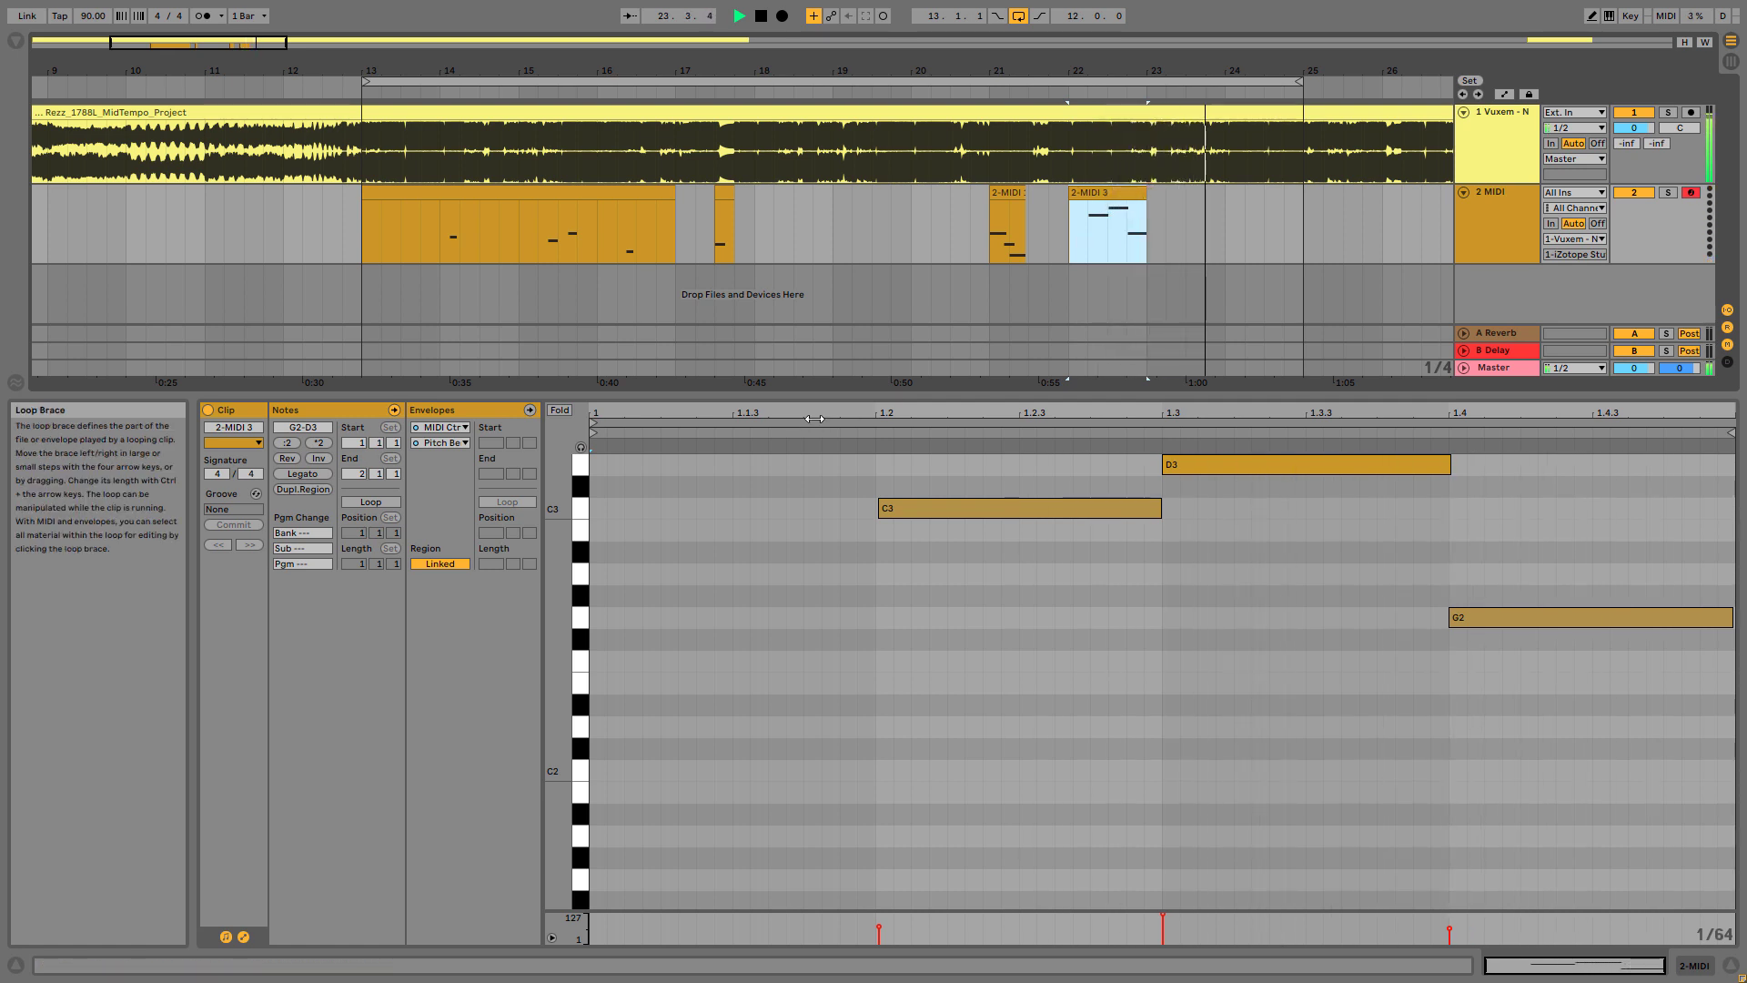
{"action": "key", "text": "space"}
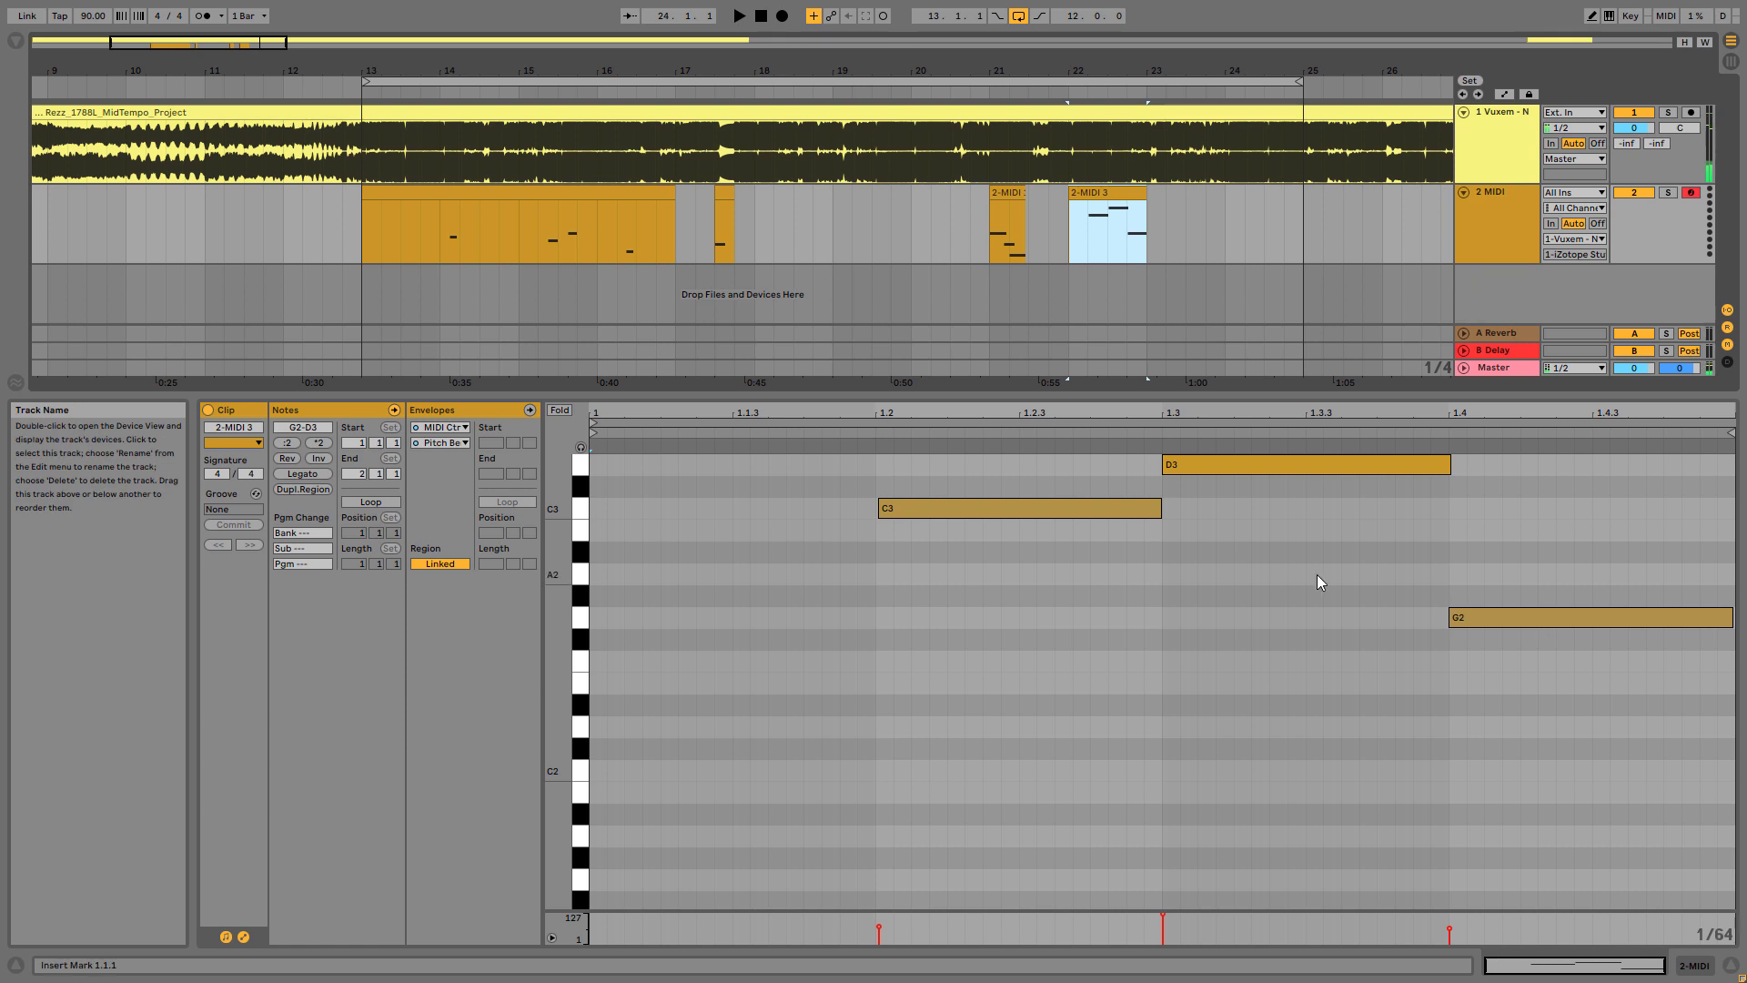
Show 2-MIDI 3's Pitch Bend envelope and delete the envelope points after bar 2
{"action": "left_click", "coordinate": [453, 443]}
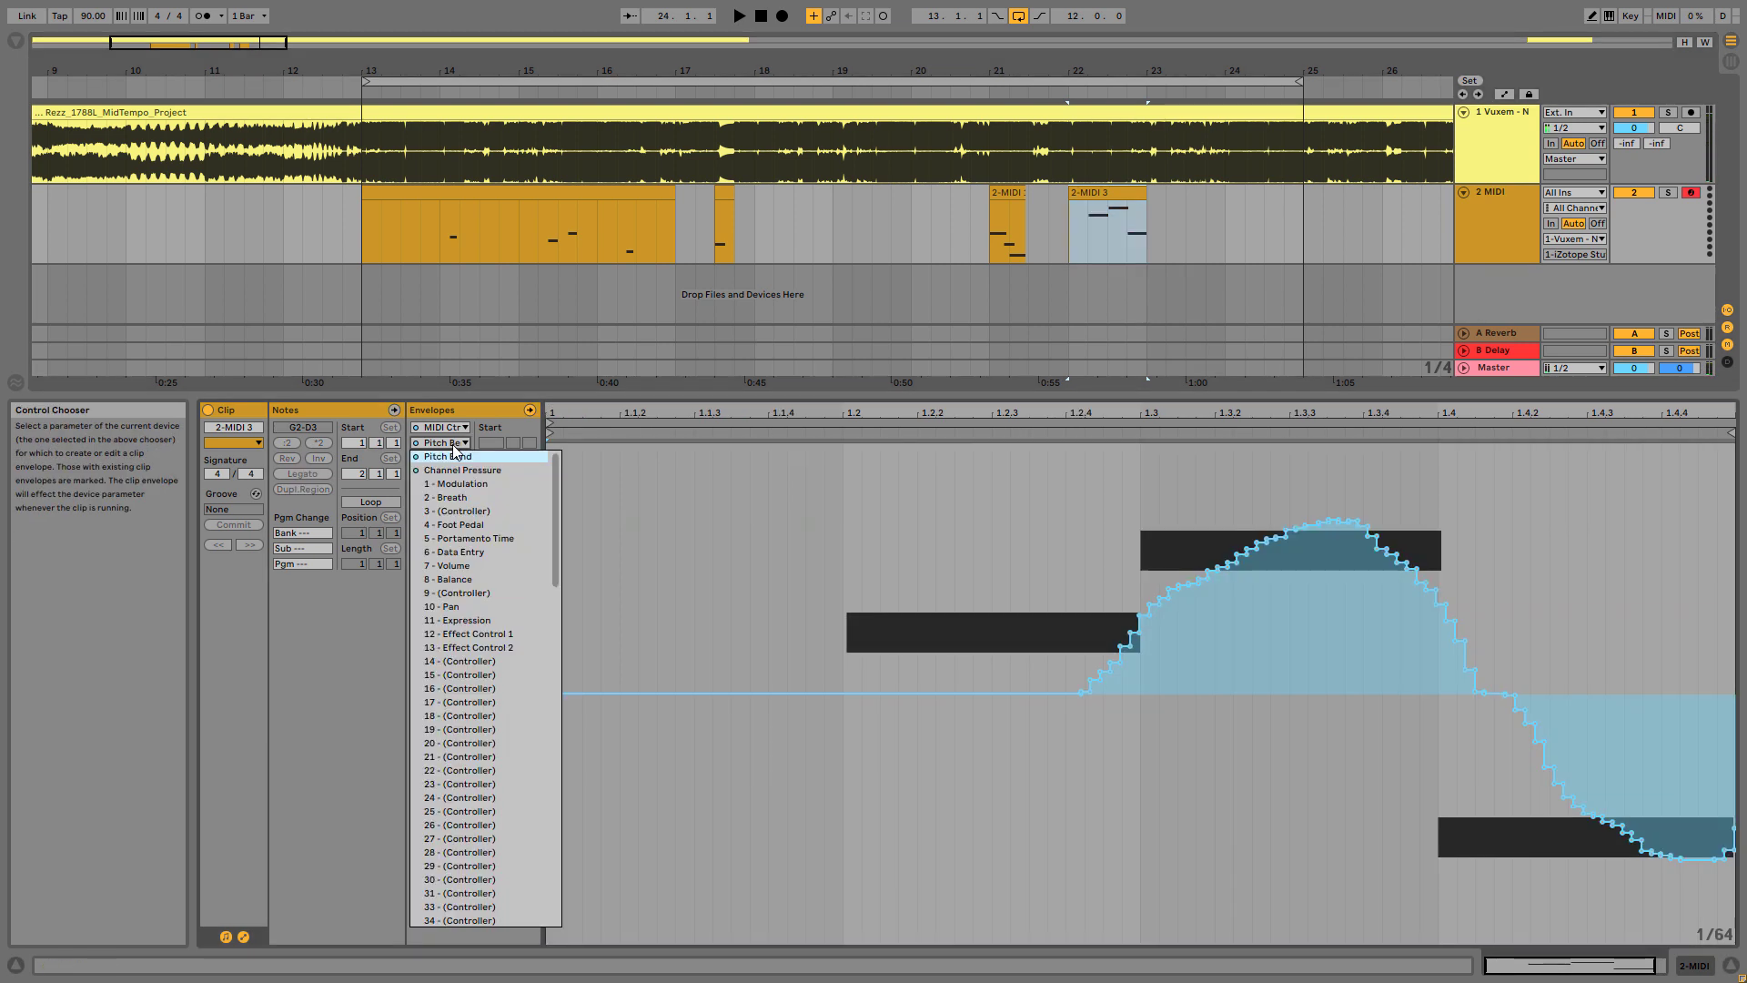
{"action": "left_click", "coordinate": [448, 450]}
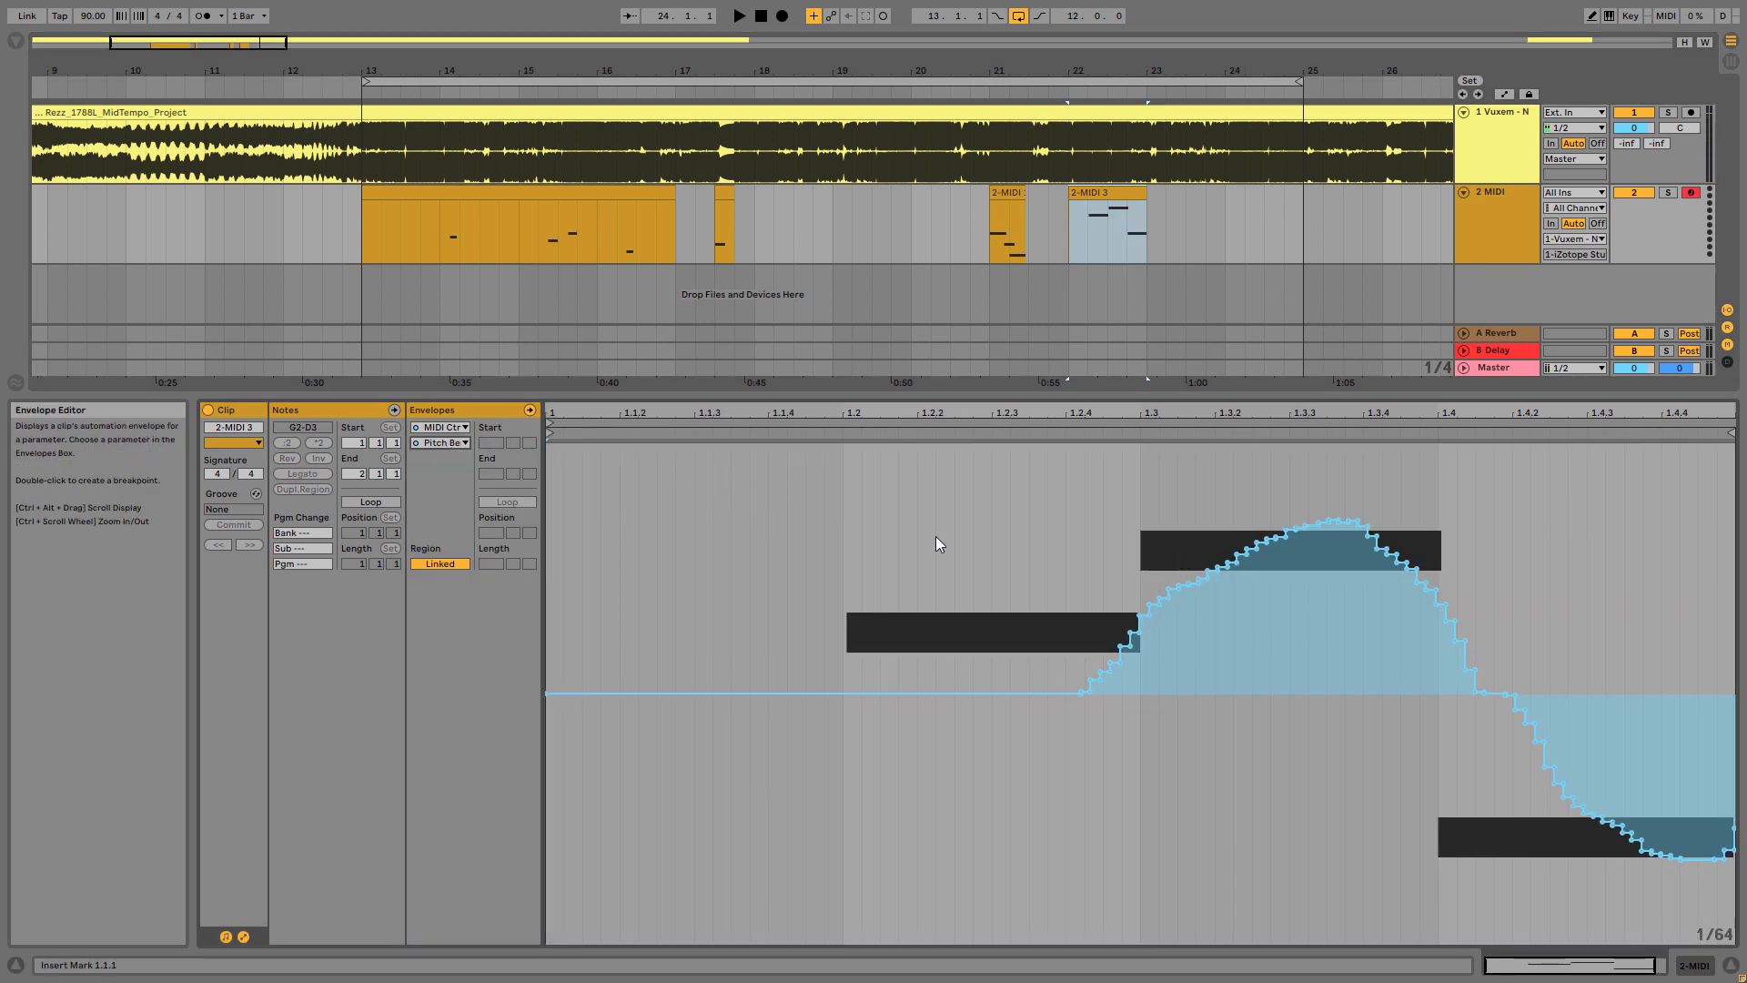
{"action": "left_click_drag", "start_coordinate": [1674, 587], "coordinate": [1727, 595]}
{"action": "key", "text": "Delete"}
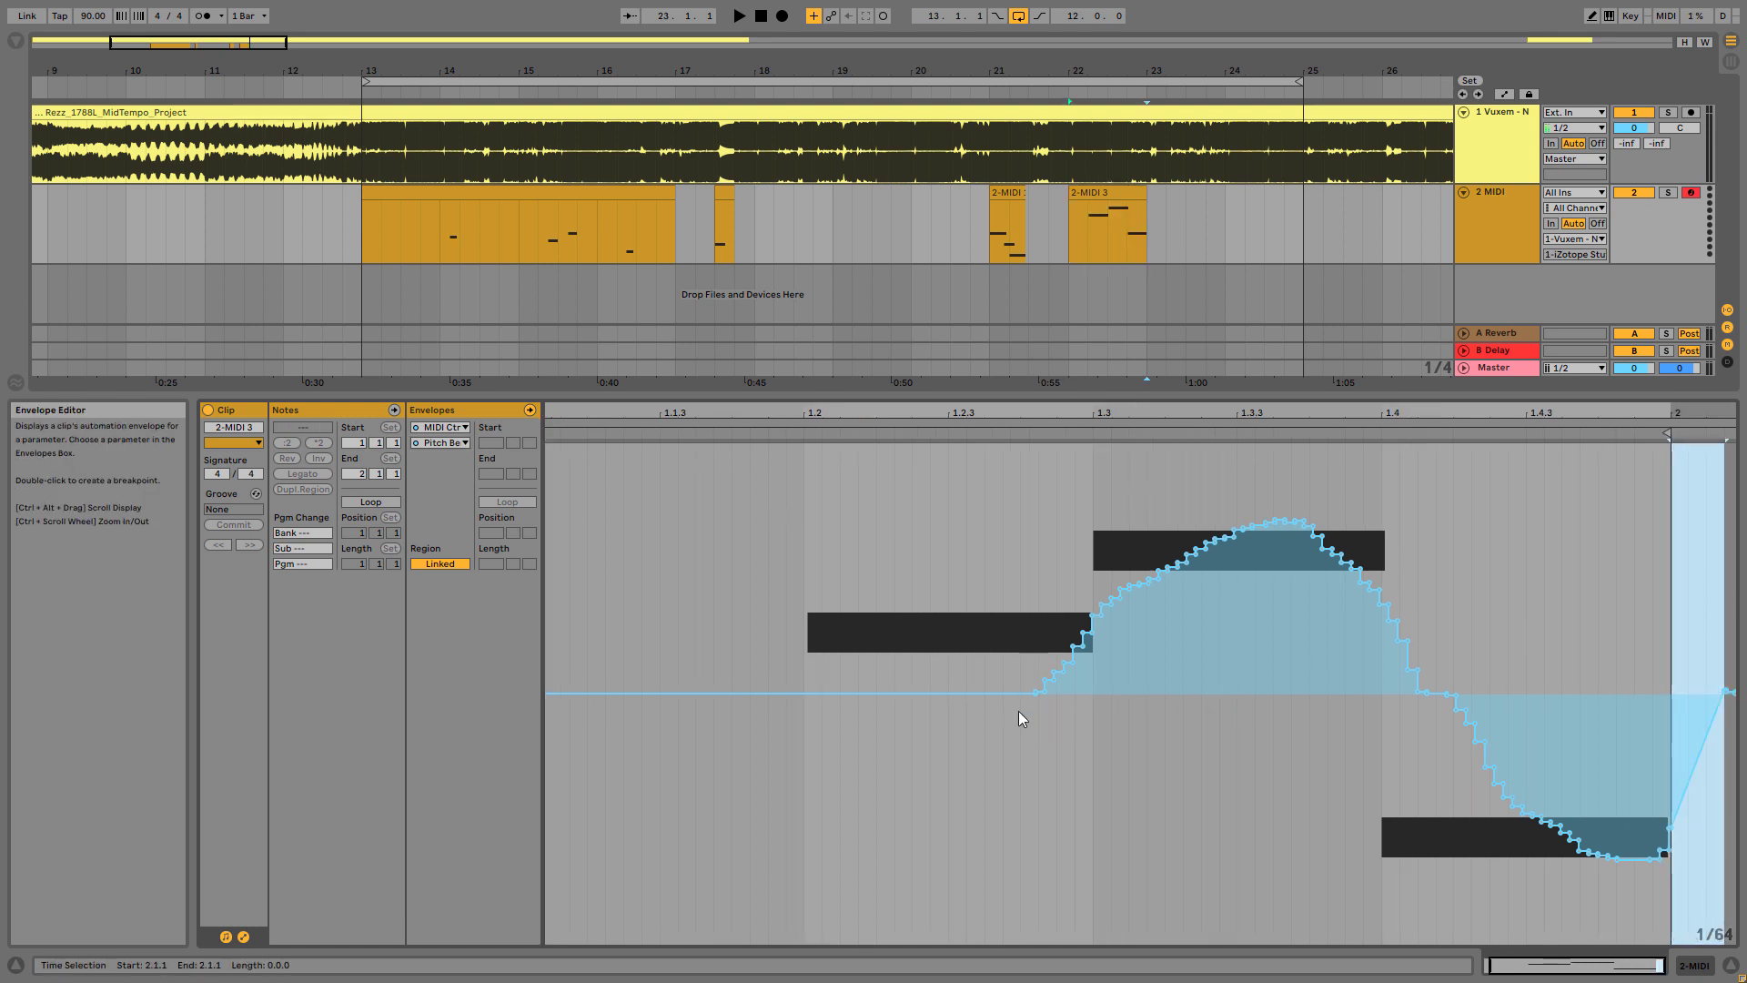
{"action": "left_click_drag", "start_coordinate": [860, 611], "coordinate": [807, 614]}
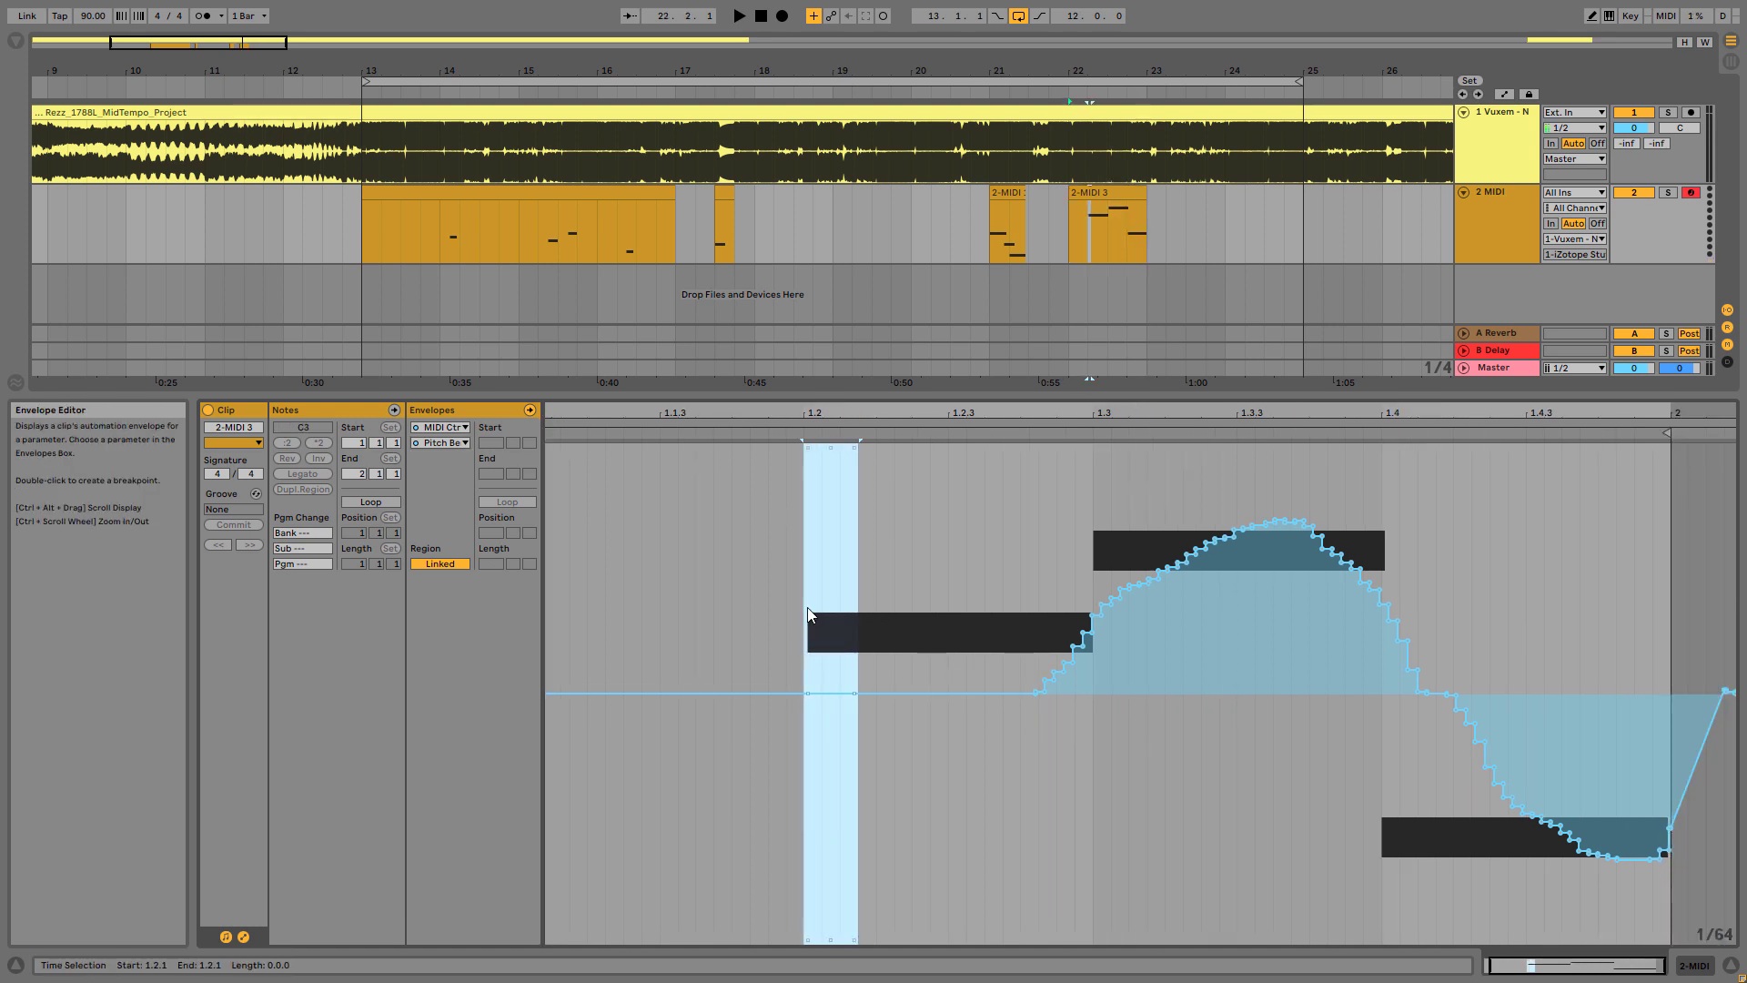
{"action": "left_click", "coordinate": [1668, 563]}
{"action": "key", "text": "Delete"}
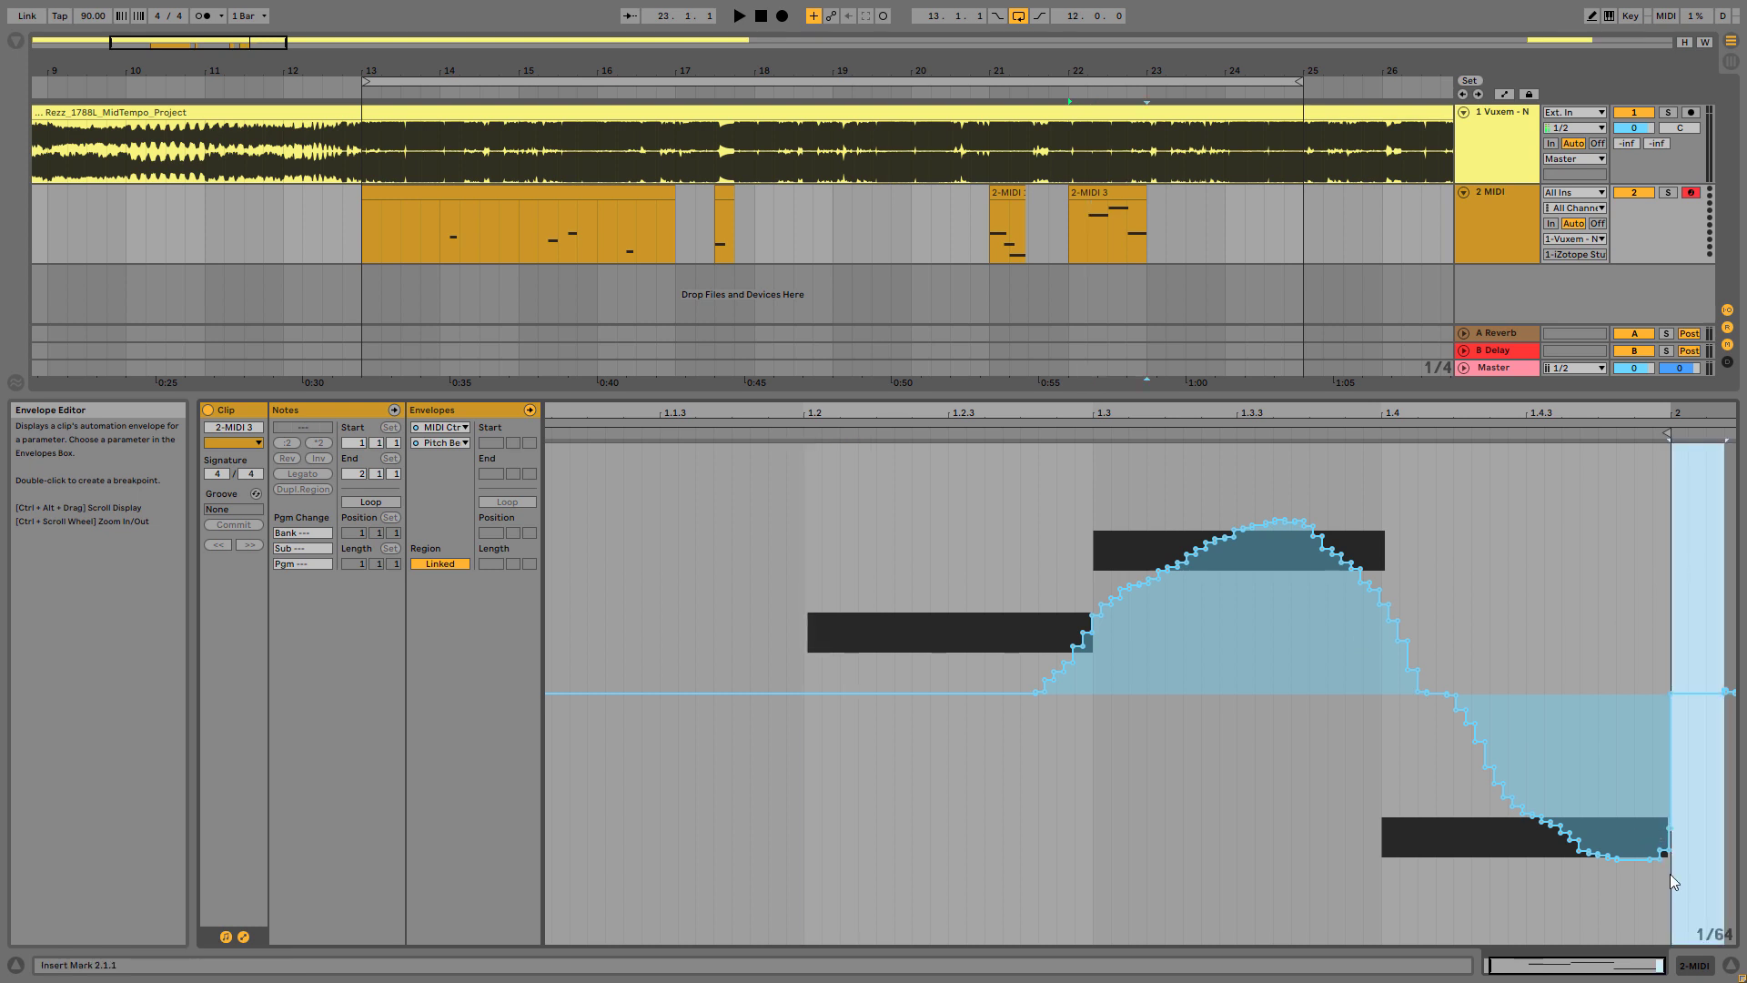
Remove the stray breakpoints near the clip end so the bend recenters, then play back the result
{"action": "left_click", "coordinate": [1665, 728]}
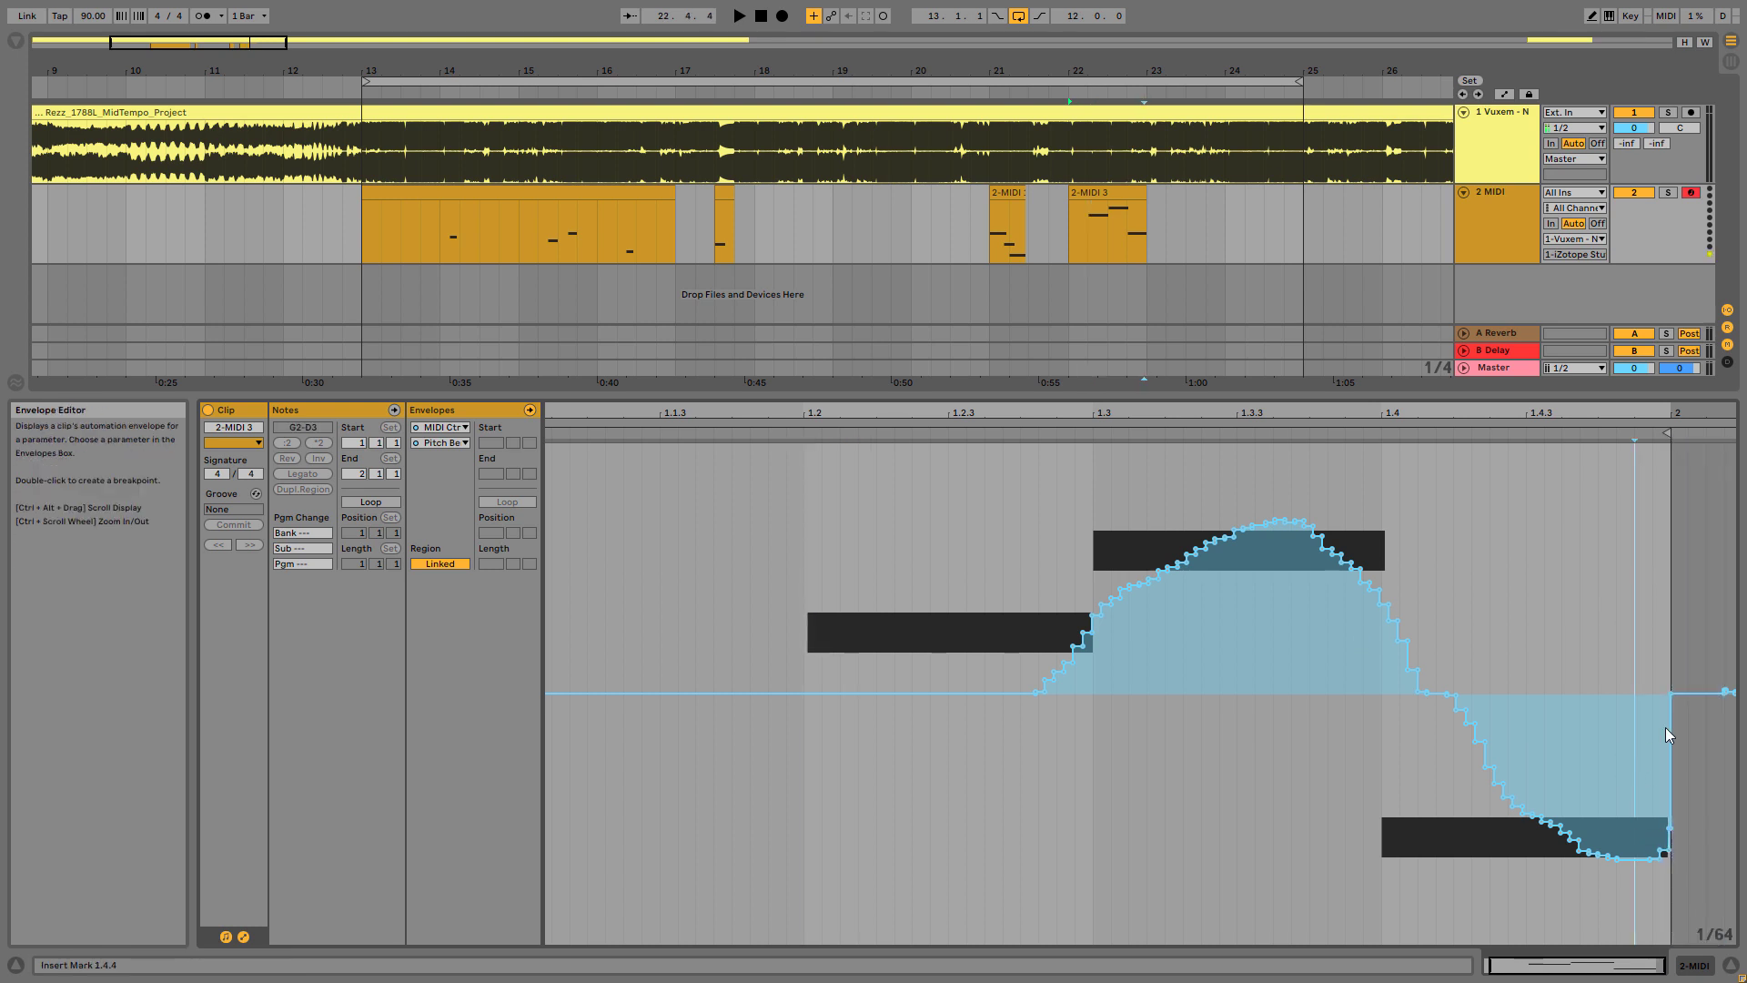
{"action": "left_click", "coordinate": [1728, 694]}
{"action": "left_click", "coordinate": [1670, 825]}
{"action": "key", "text": "space"}
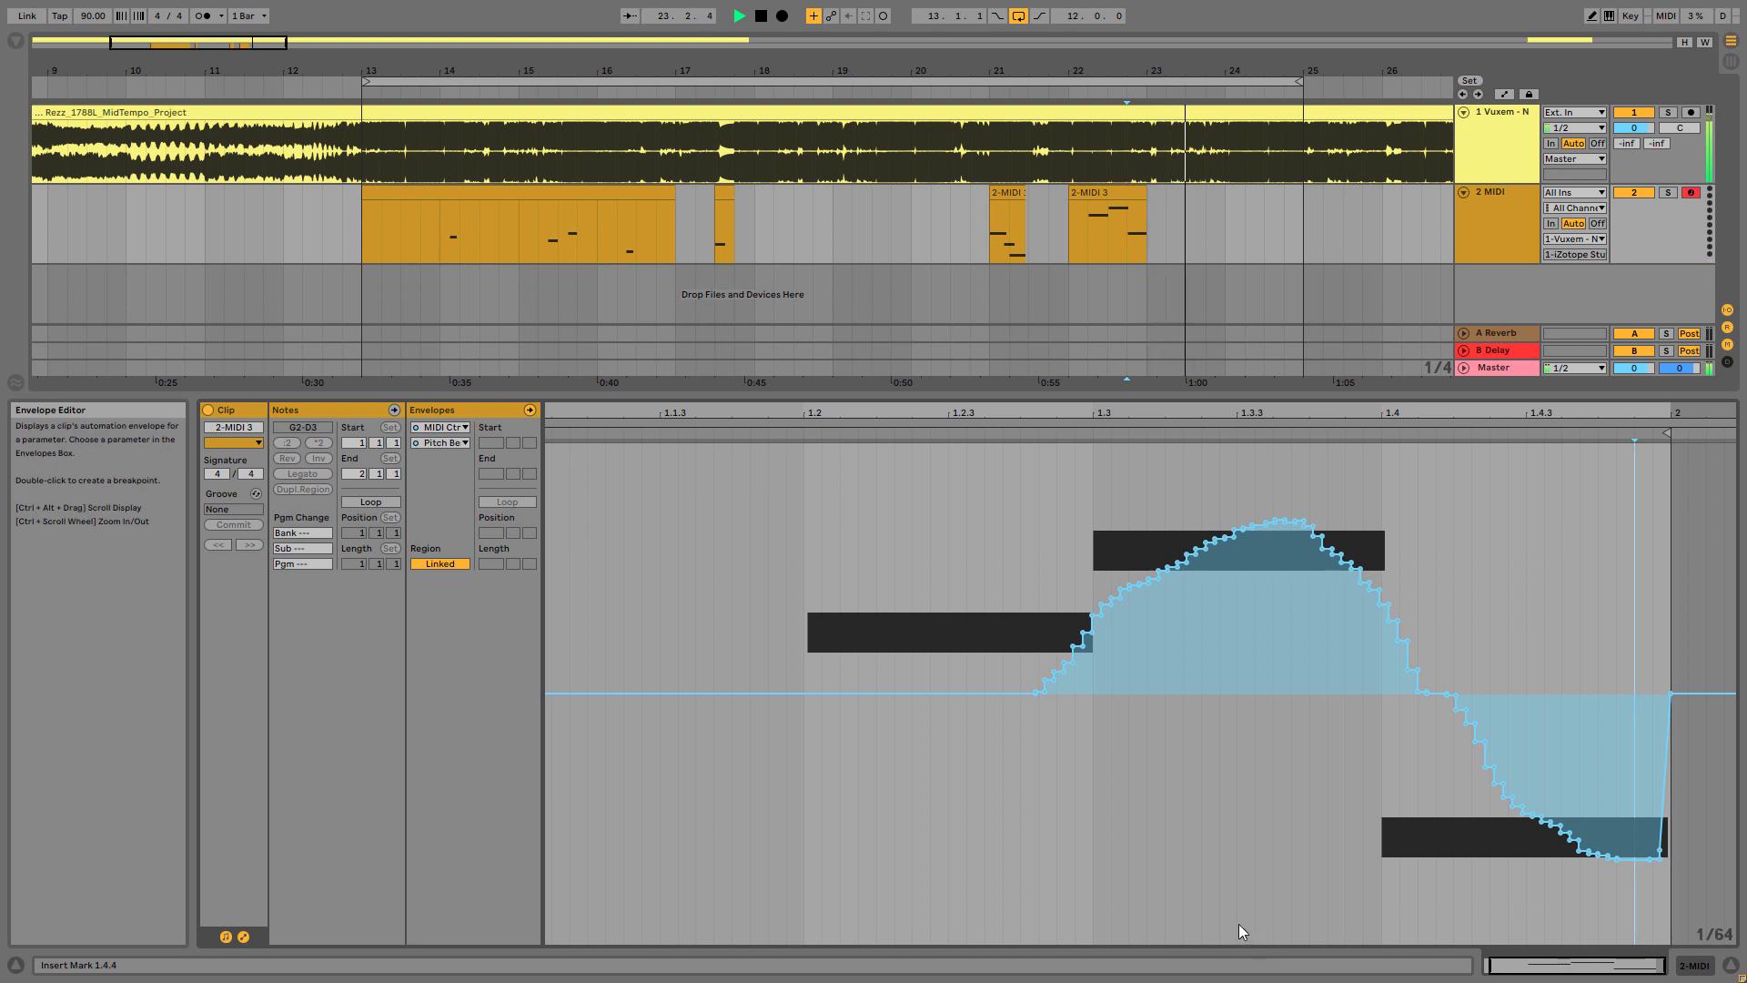
{"action": "key", "text": "space"}
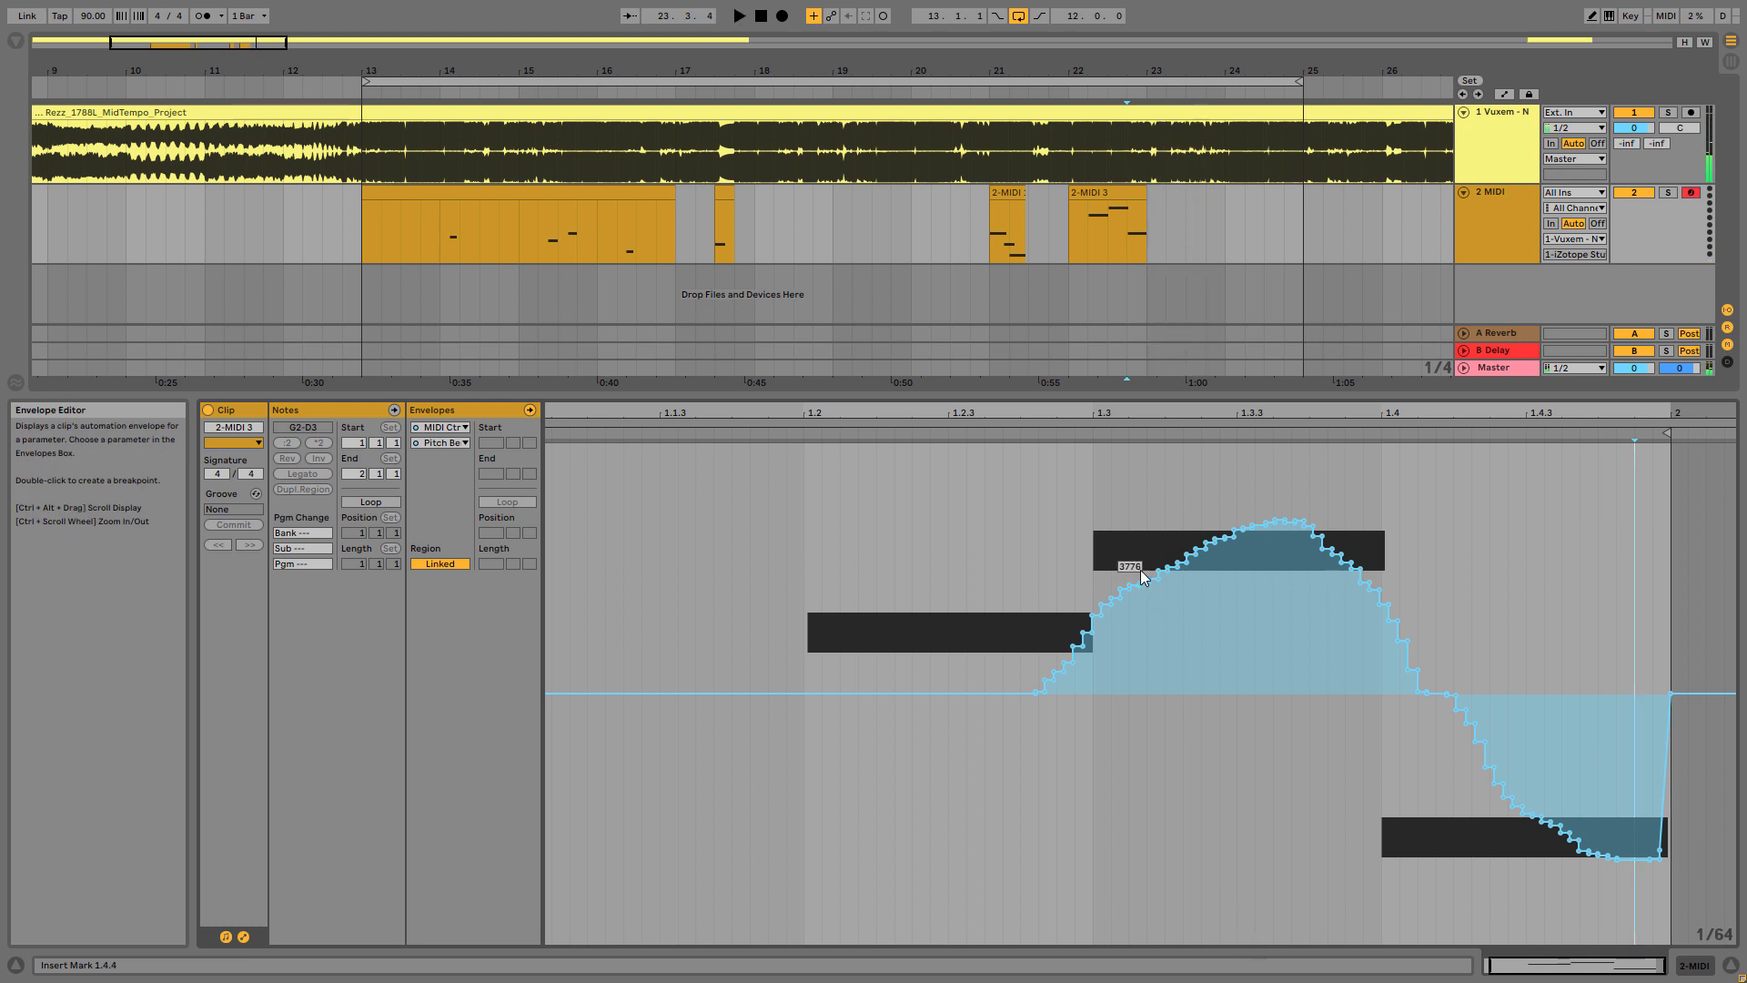
{"action": "left_click", "coordinate": [1505, 124]}
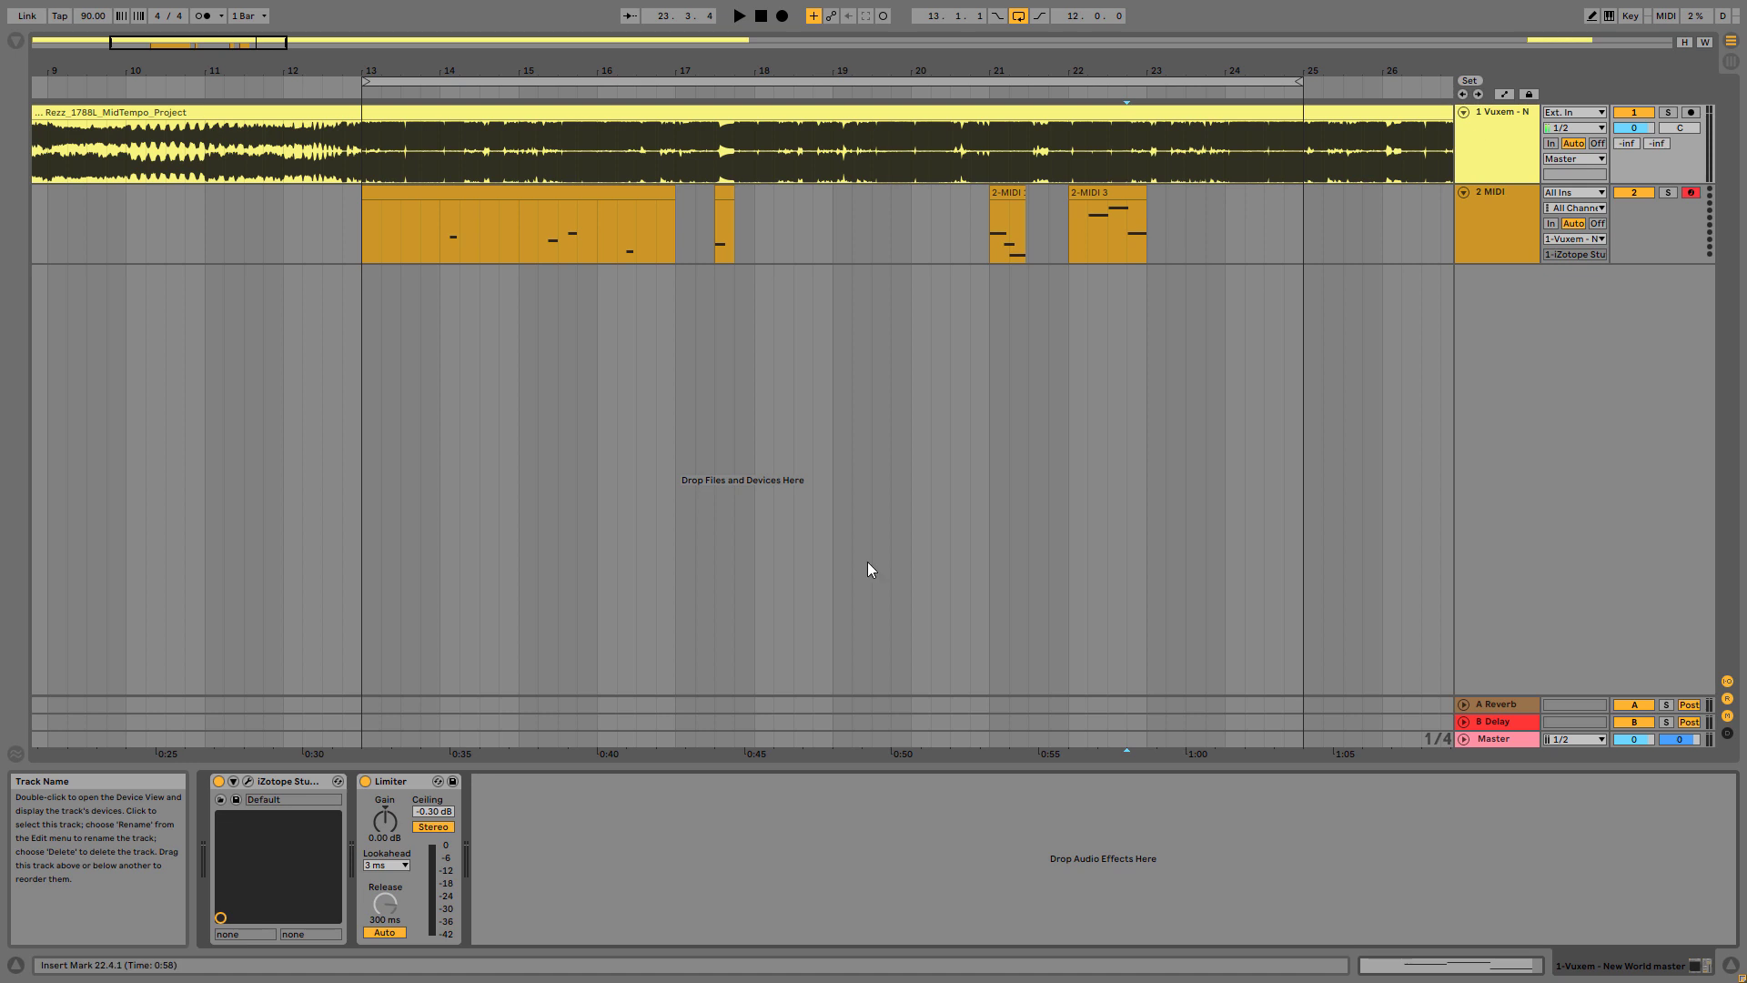
Review the vocal track's Stutter Edit settings, then zoom the arrangement in around bar 21
{"action": "left_click", "coordinate": [247, 781]}
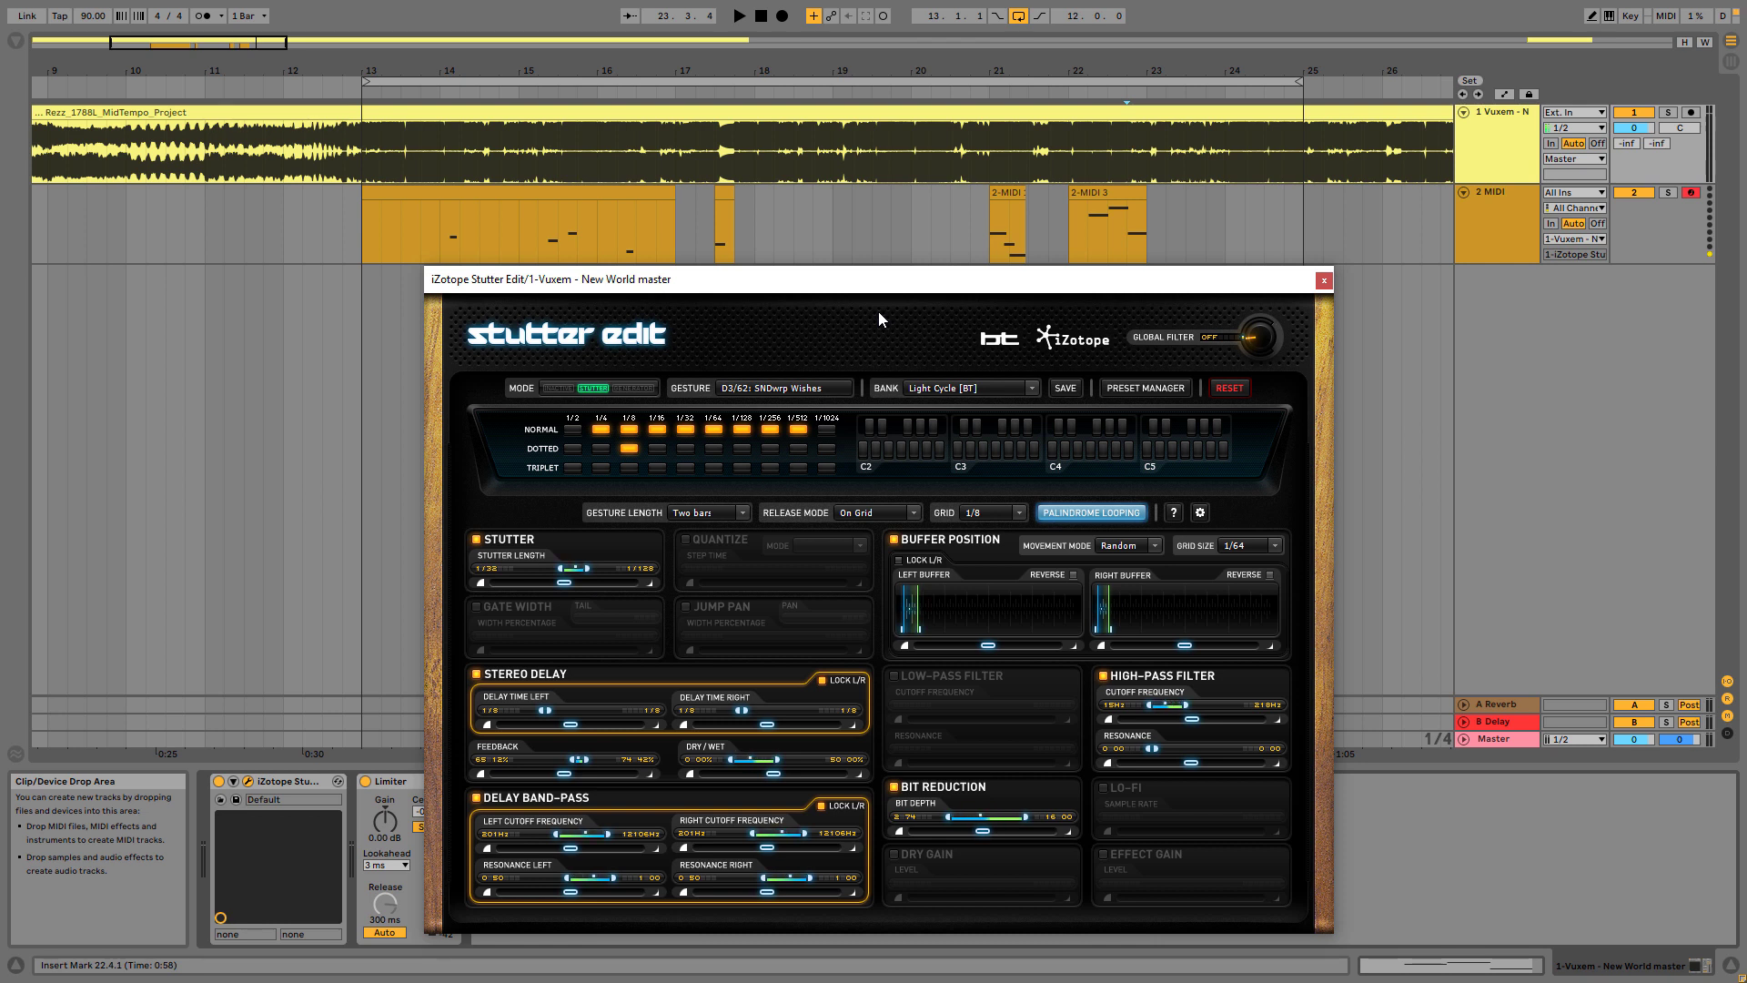
{"action": "left_click", "coordinate": [1324, 283]}
{"action": "double_click", "coordinate": [985, 193]}
{"action": "left_click", "coordinate": [938, 230]}
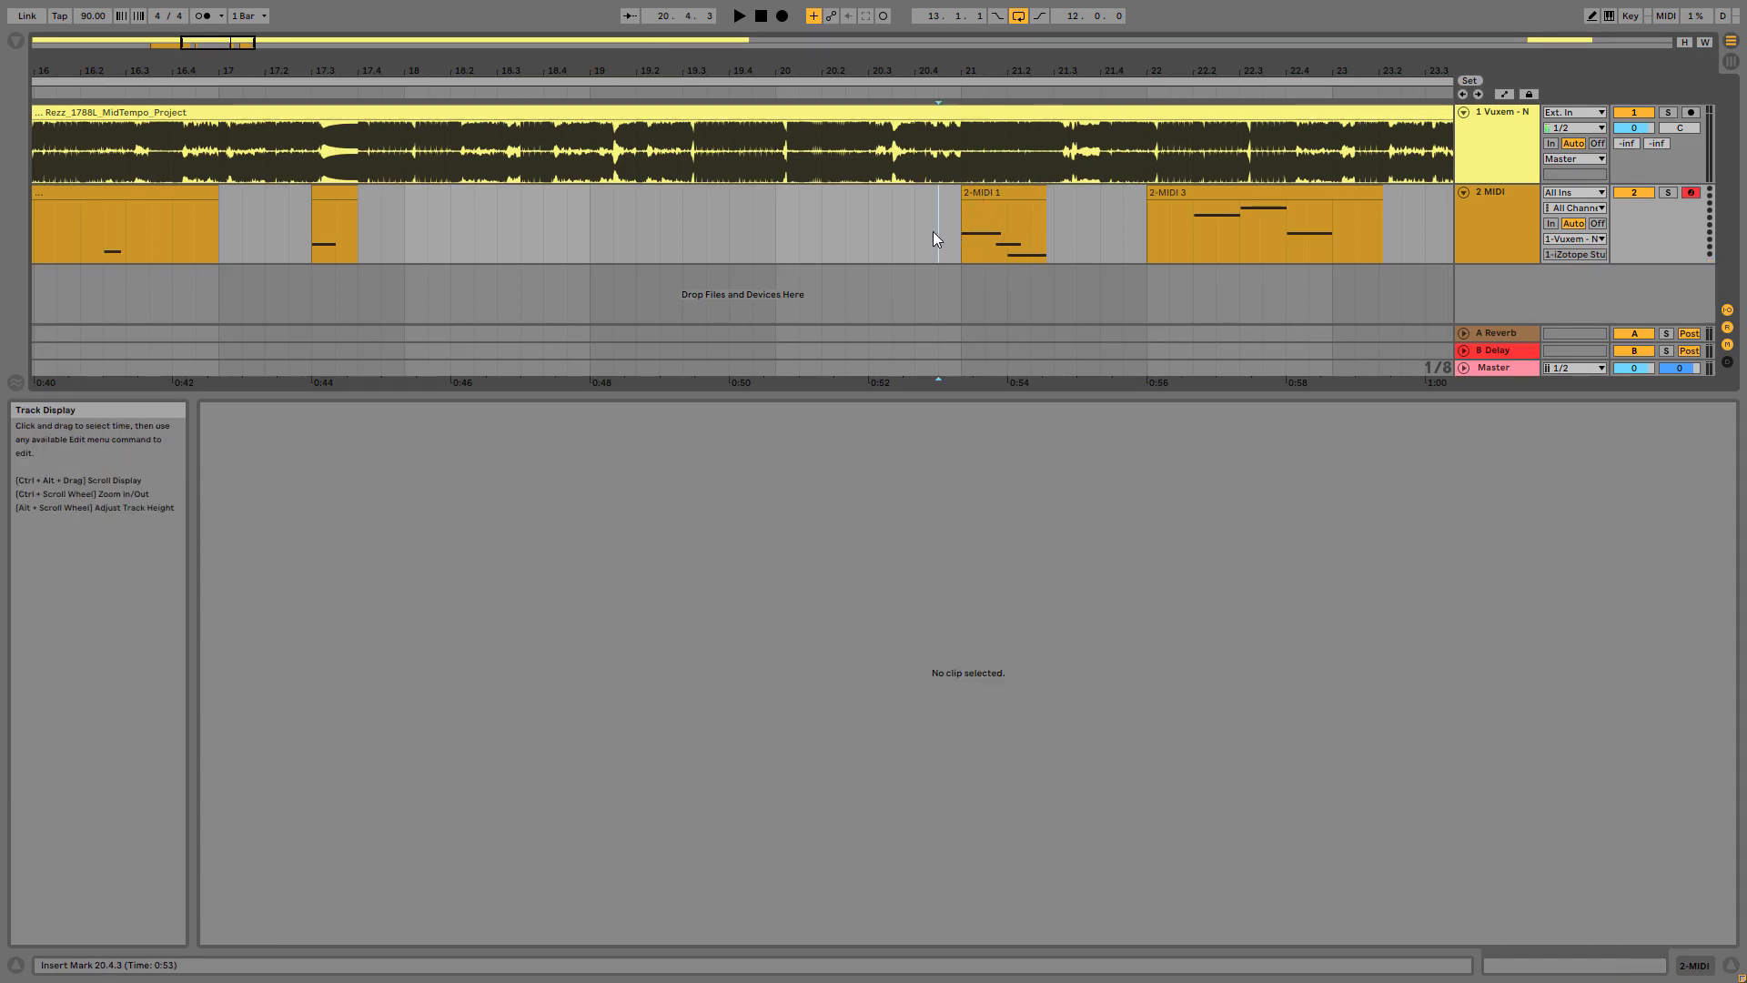
Record a short MIDI take from just before bar 21, stop, then start recording take 2-MIDI 6
{"action": "left_click", "coordinate": [782, 16]}
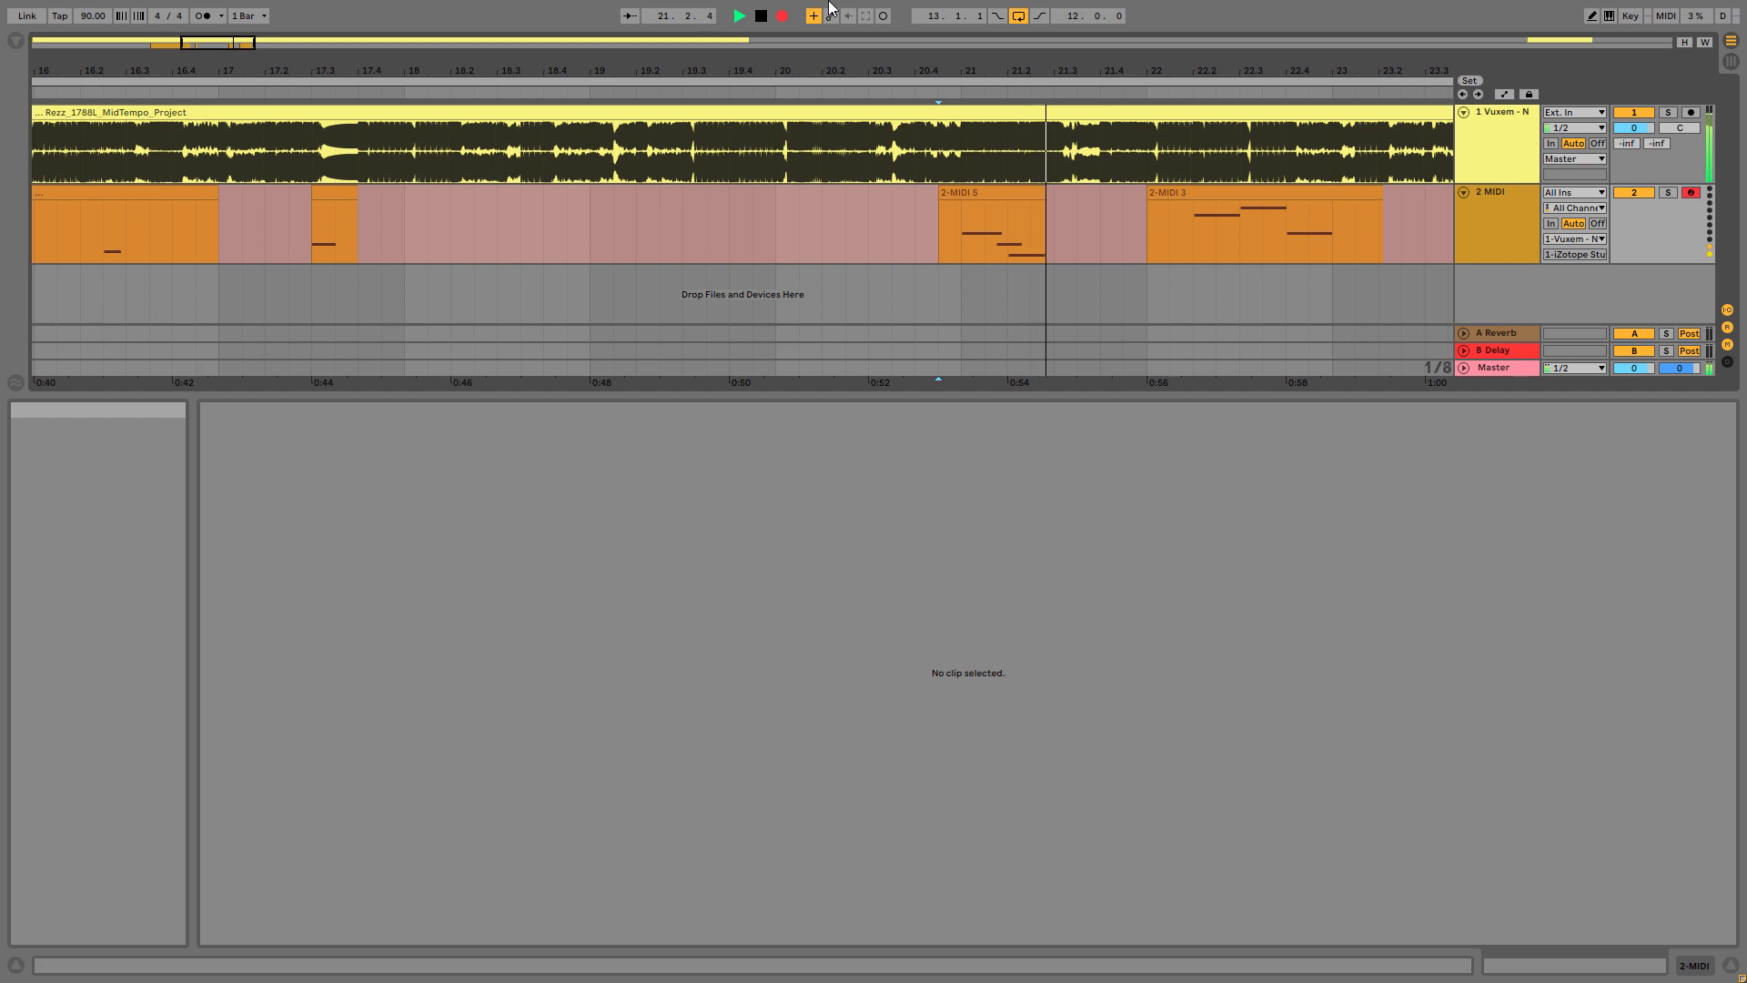
{"action": "key", "text": "space"}
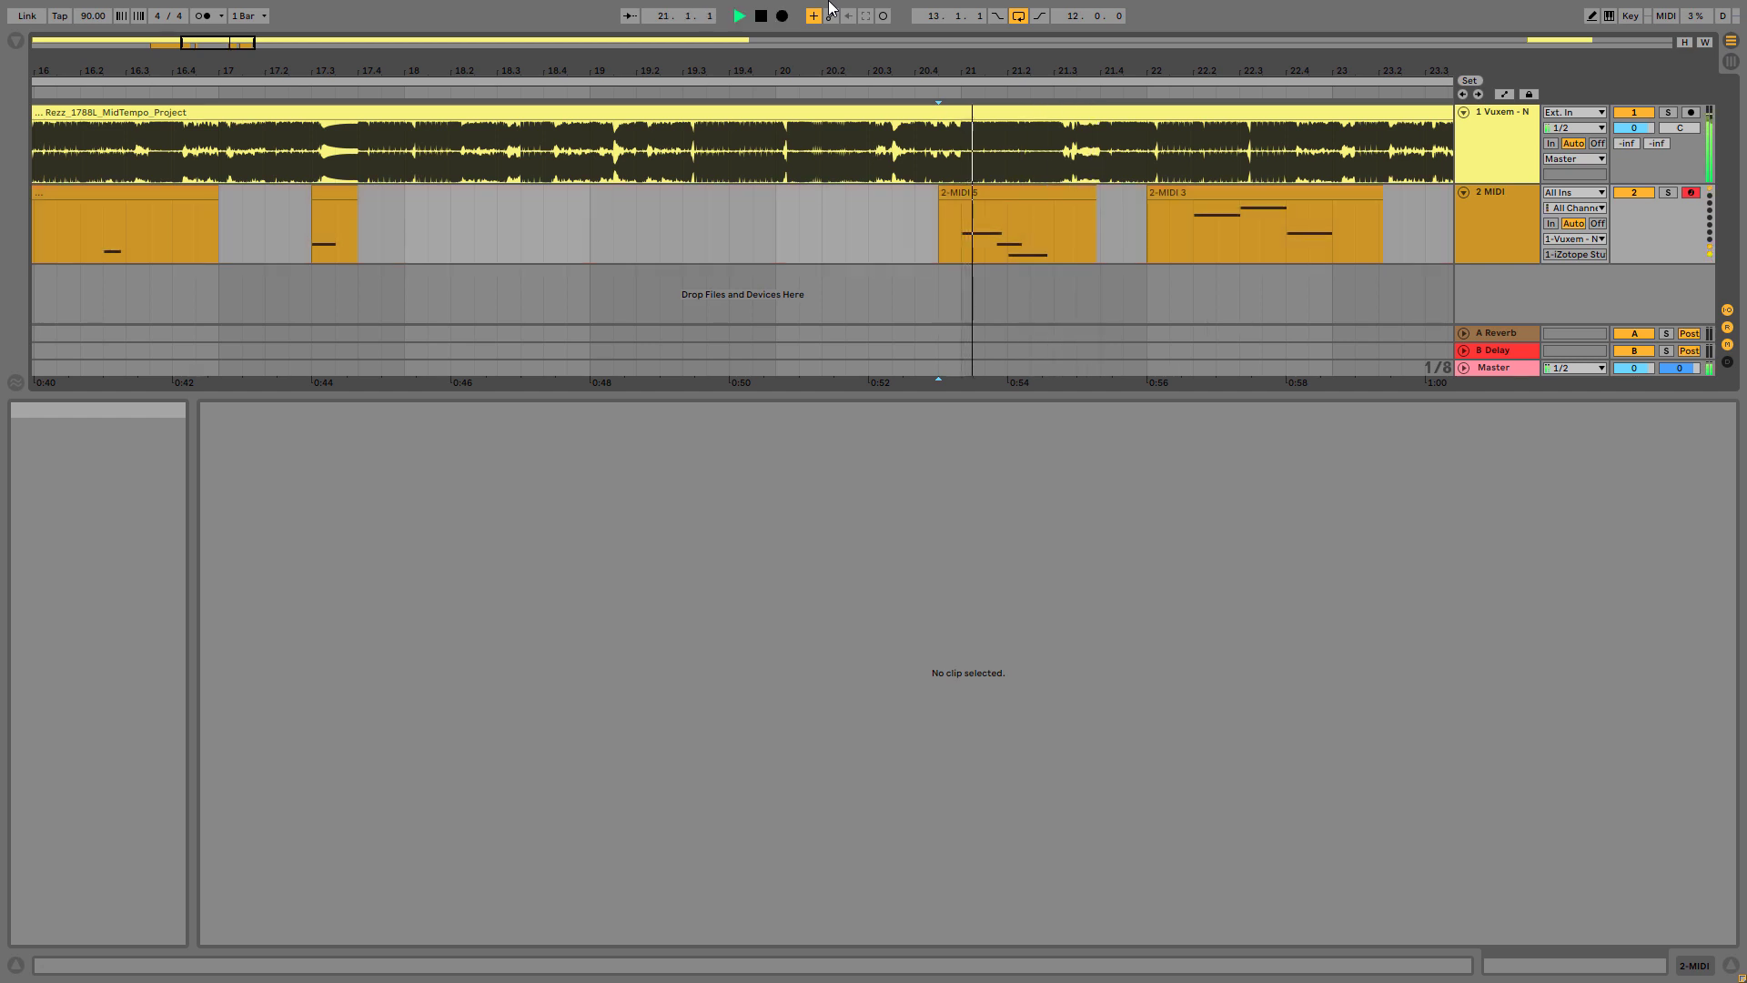
{"action": "left_click", "coordinate": [766, 20]}
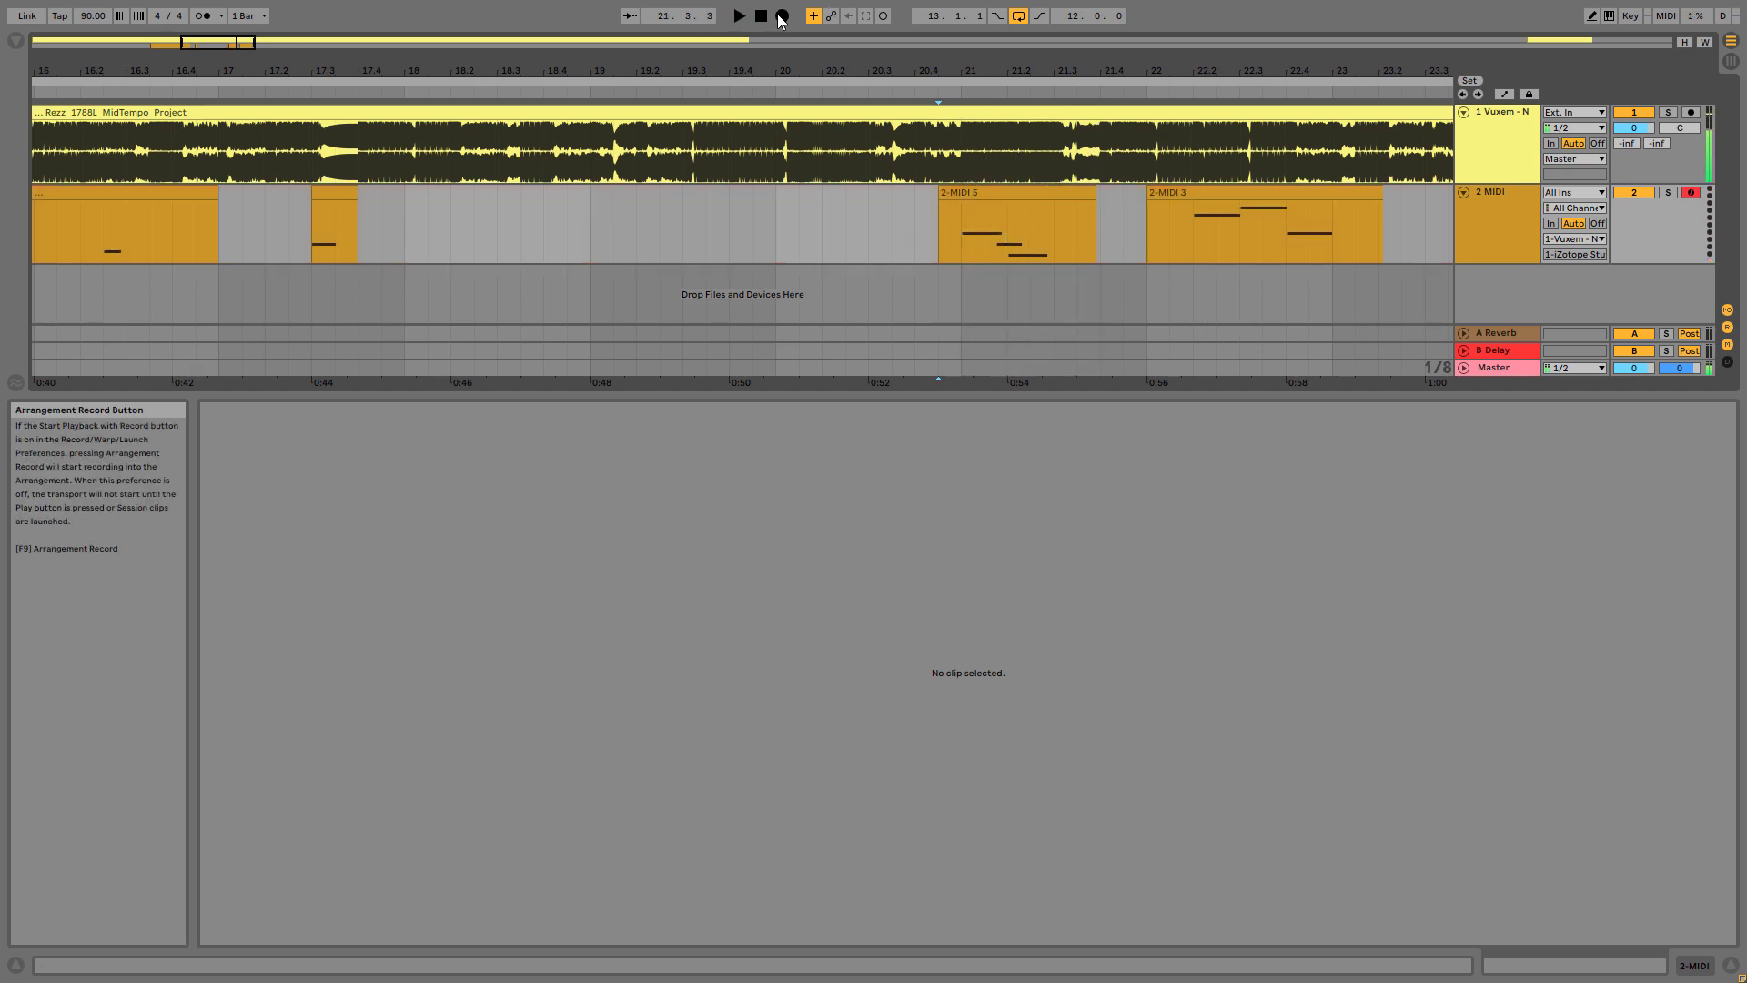
{"action": "left_click", "coordinate": [780, 17]}
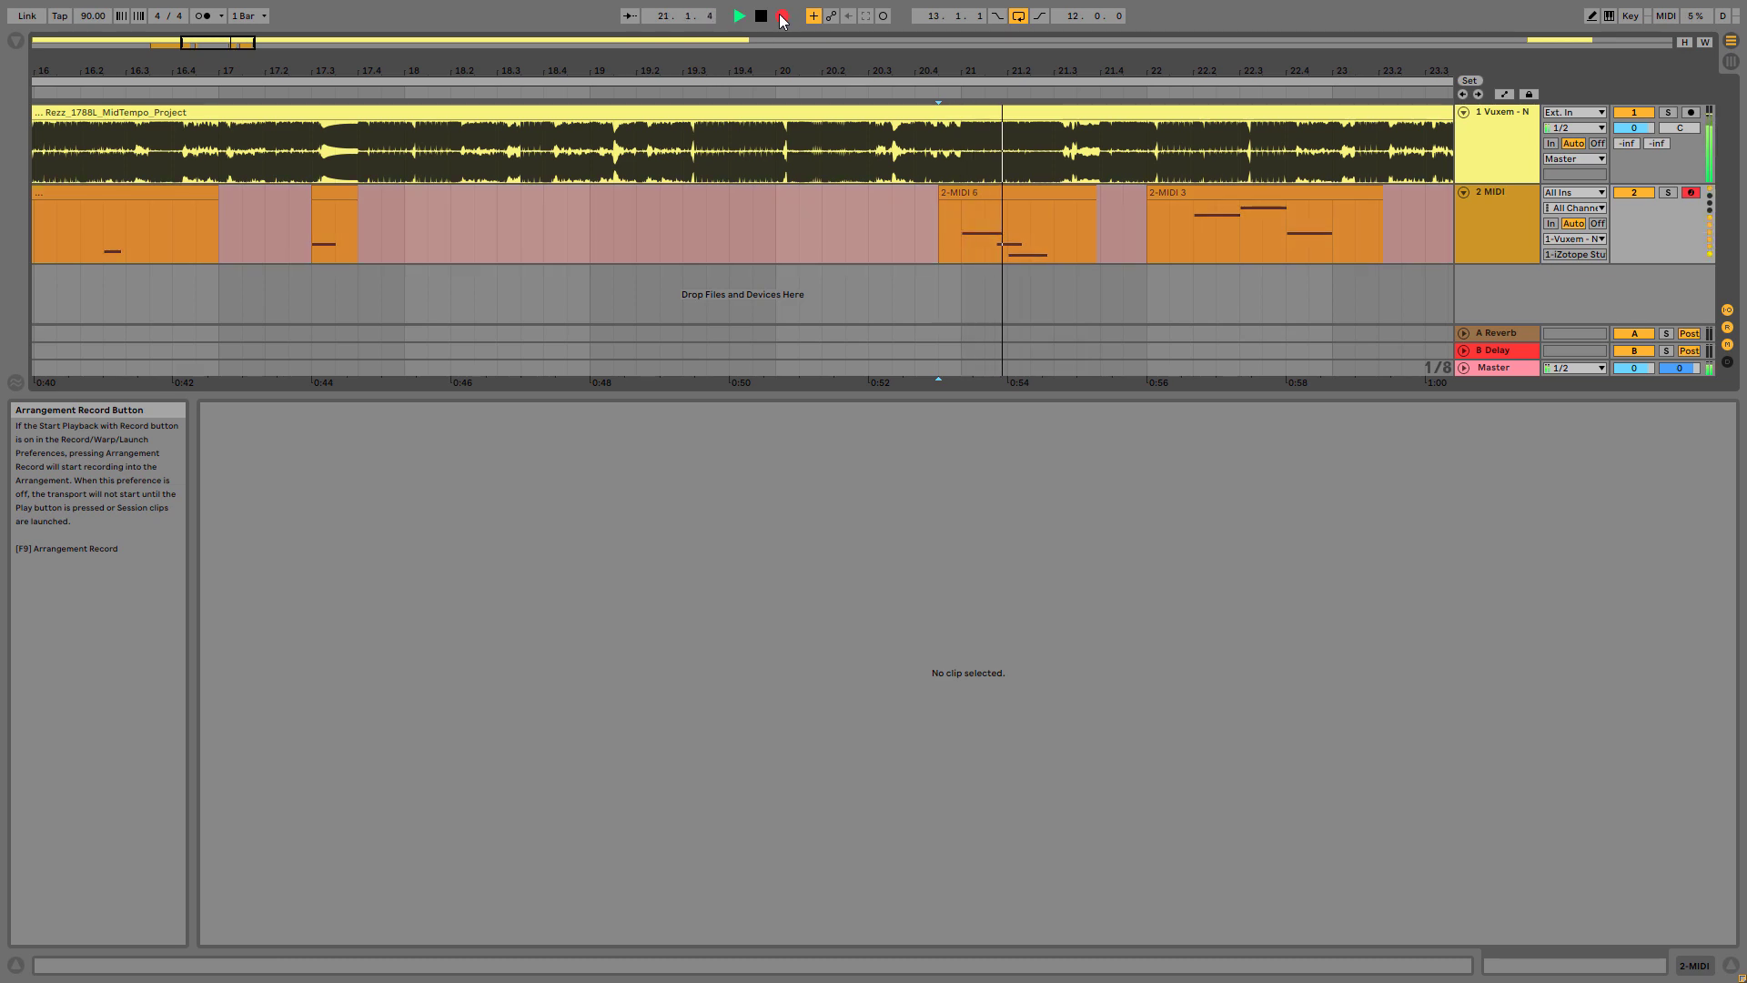